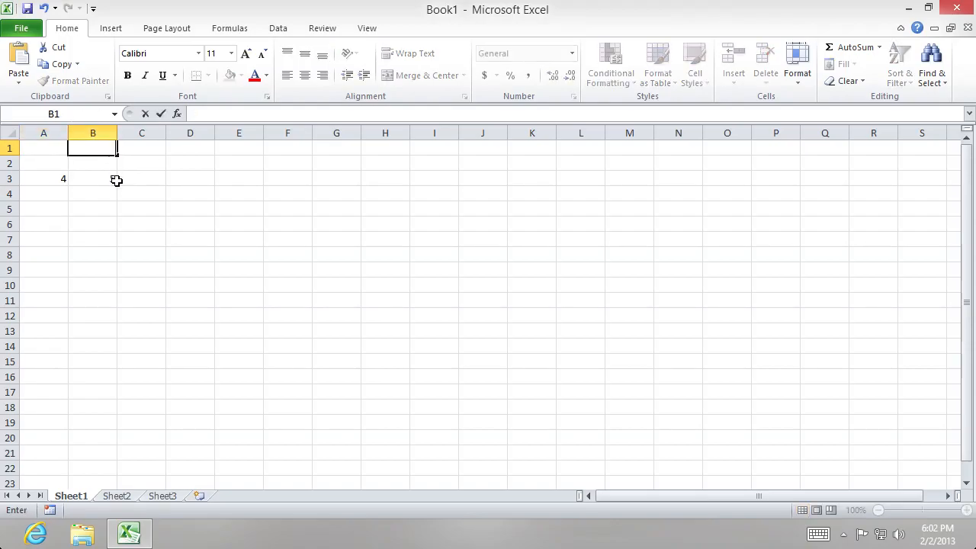
# Step: Clear the contents of cells B1 and A3 so that the sheet is empty
pyautogui.press('BackSpace')
pyautogui.click(44, 180)
pyautogui.click(123, 208)
pyautogui.click(51, 180)
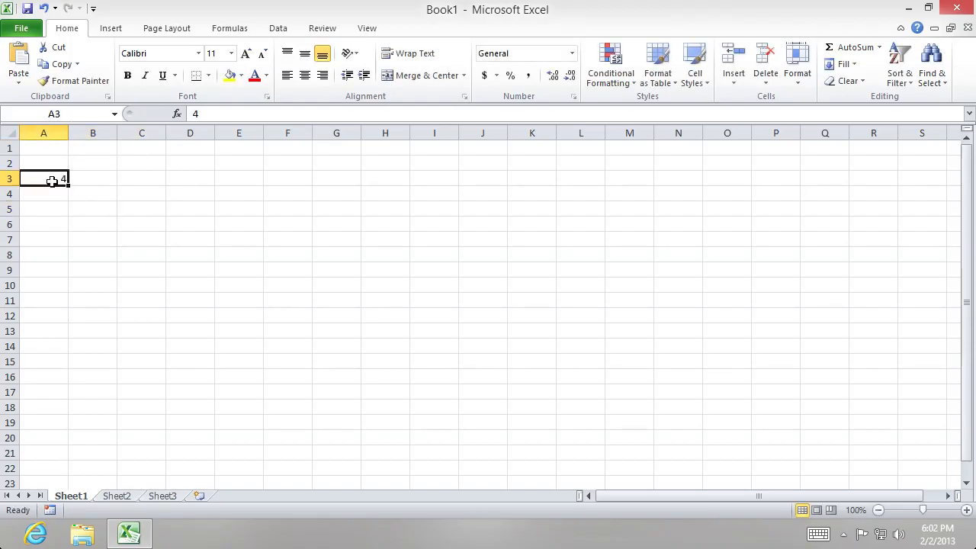
pyautogui.press('BackSpace')
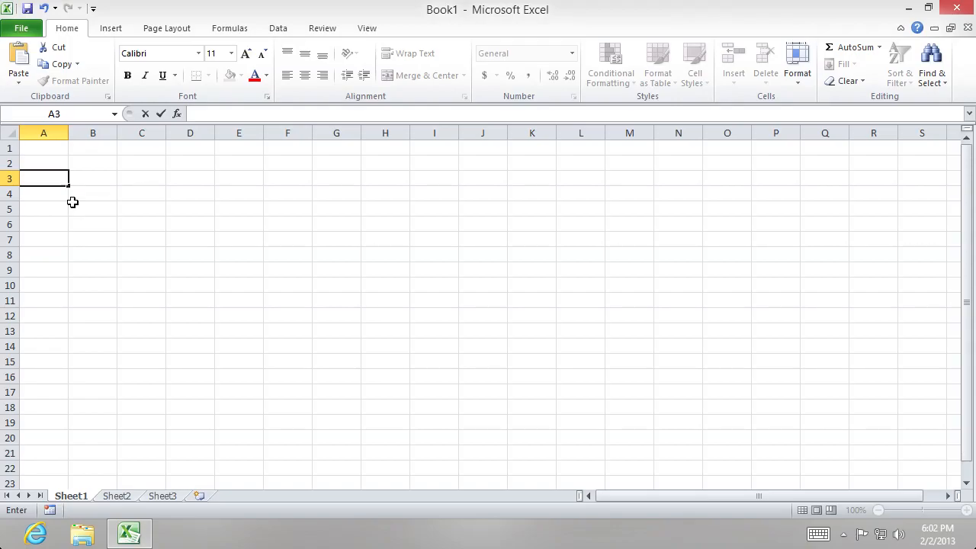
# Step: Enter "Title" in cell A1 and the headers "Column A", "Column B" and "Column C" in cells A2 to C2
pyautogui.click(58, 150)
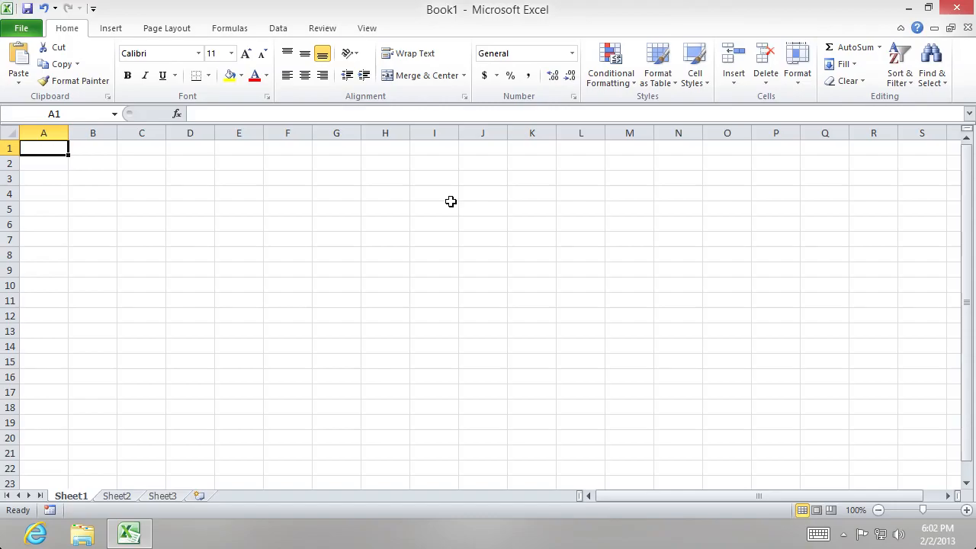
pyautogui.write('Title')
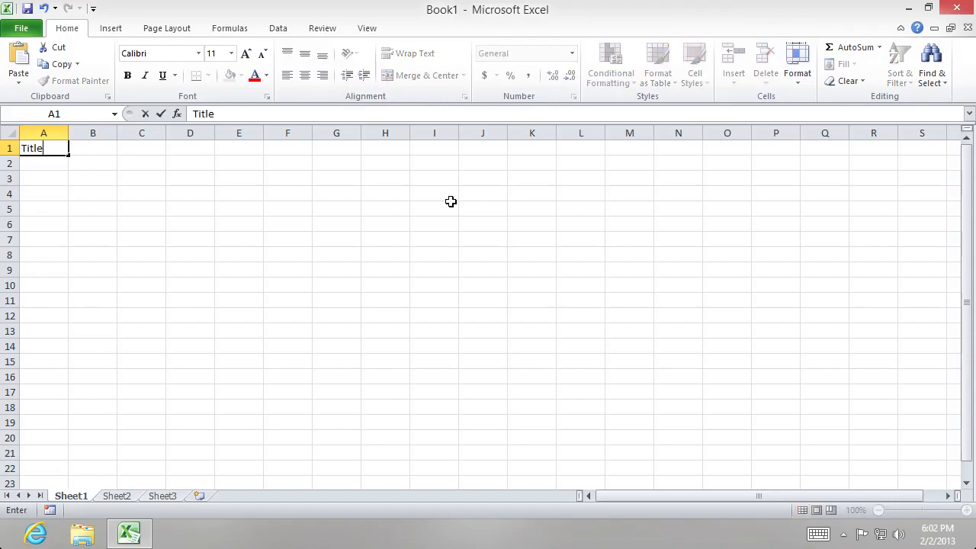
pyautogui.click(54, 166)
pyautogui.write('Column A')
pyautogui.press('Tab')
pyautogui.write('Column B')
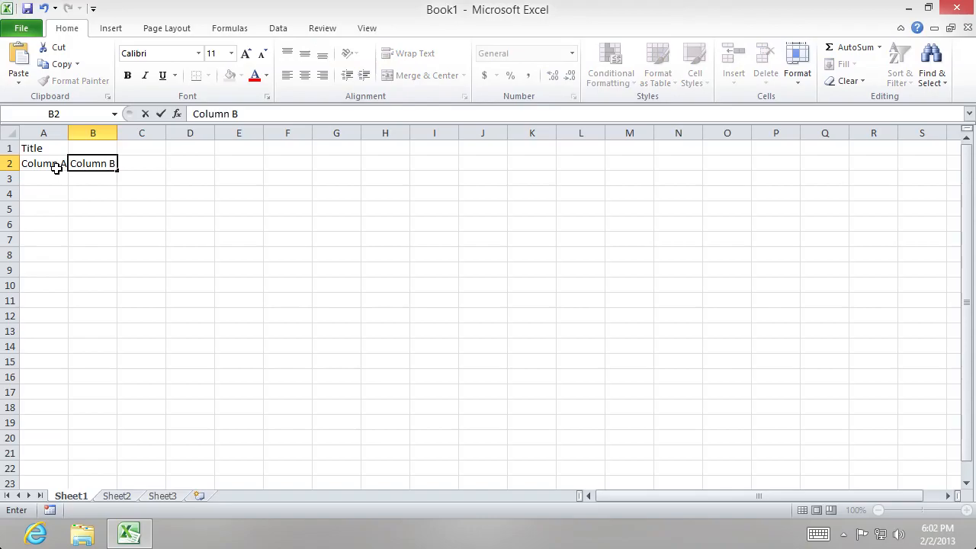
pyautogui.press('Tab')
pyautogui.write('Colum')
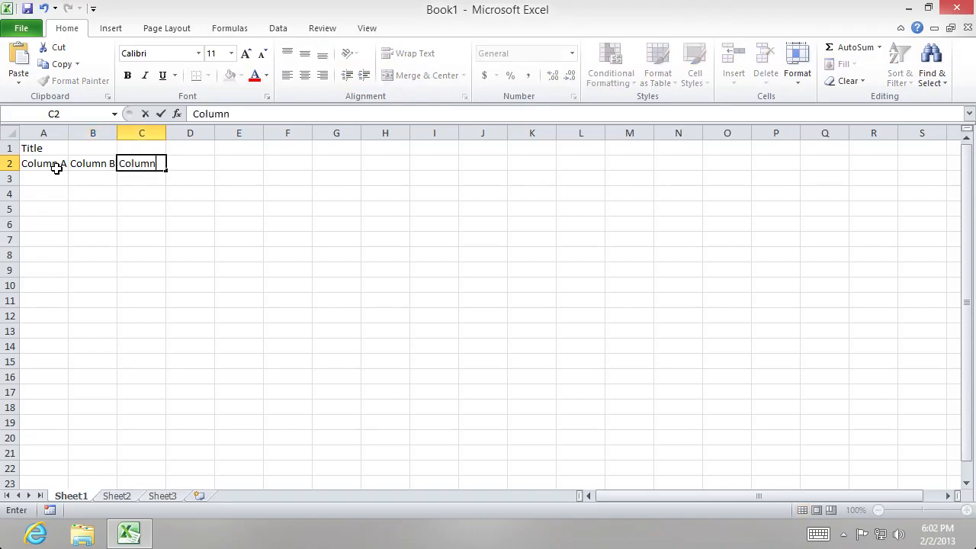
pyautogui.write('n C')
pyautogui.click(138, 192)
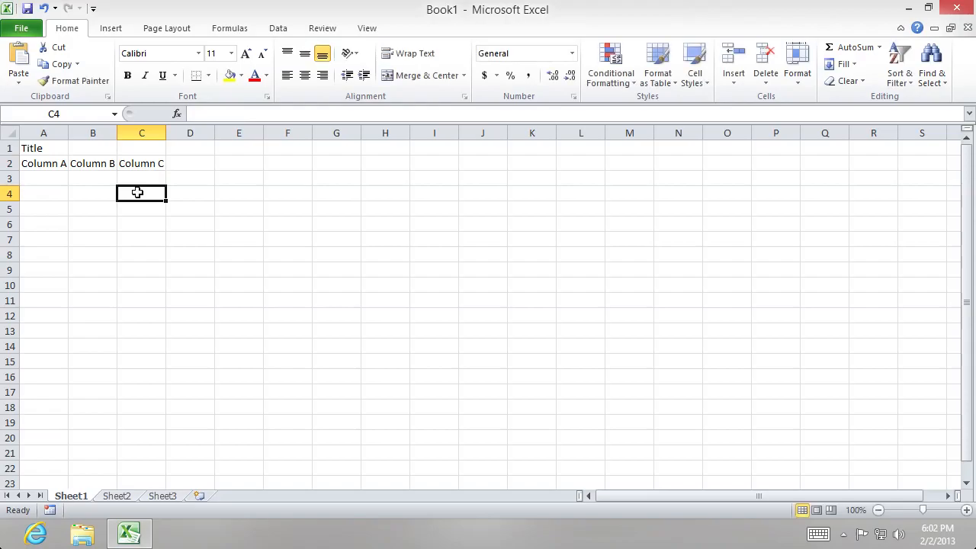
# Step: Fill the first data row, cells A3 to C3, with the values 1, 2 and 4
pyautogui.click(48, 180)
pyautogui.write('1')
pyautogui.press('Return')
pyautogui.press('Right')
pyautogui.press('Up')
pyautogui.write('2')
pyautogui.press('Return')
pyautogui.press('Up')
pyautogui.press('Right')
pyautogui.write('4')
pyautogui.press('Return')
# Step: Fill the second data row, cells A4 to C4, with the values 2, 3 and 5
pyautogui.press('Left')
pyautogui.press('Left')
pyautogui.write('2')
pyautogui.press('Return')
pyautogui.press('Right')
pyautogui.press('Up')
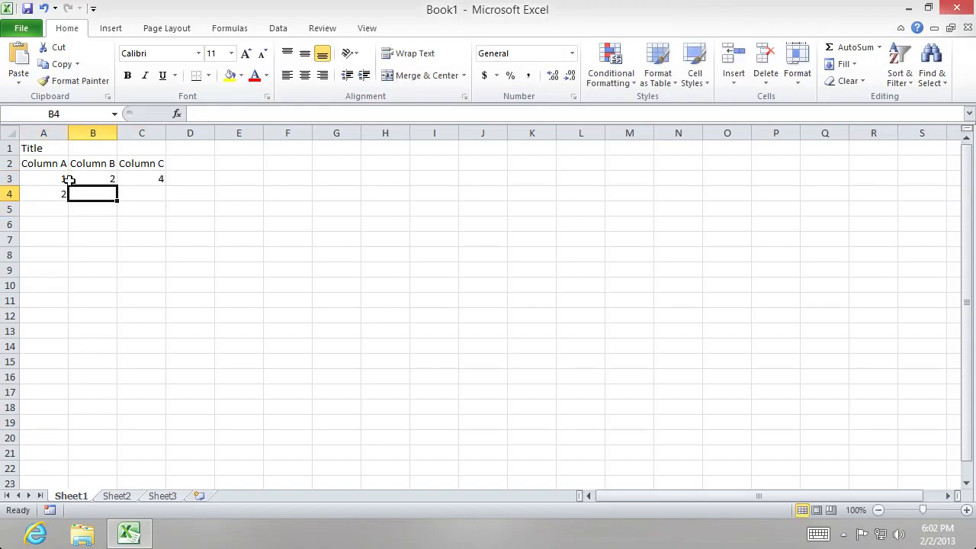
pyautogui.write('3')
pyautogui.press('Right')
pyautogui.write('5')
pyautogui.press('Return')
# Step: Fill the third data row, cells A5 to C5, with the values 5, 6 and 7
pyautogui.press('Left')
pyautogui.press('Left')
pyautogui.write('5')
pyautogui.press('Right')
pyautogui.write('6')
pyautogui.press('Right')
pyautogui.write('7')
pyautogui.press('Return')
# Step: Fill the fourth data row, cells A6 to C6, with the values 2, 3 and 6
pyautogui.press('Left')
pyautogui.write('3')
pyautogui.press('Left')
pyautogui.write('2')
pyautogui.press('Right')
pyautogui.press('Right')
pyautogui.press('Right')
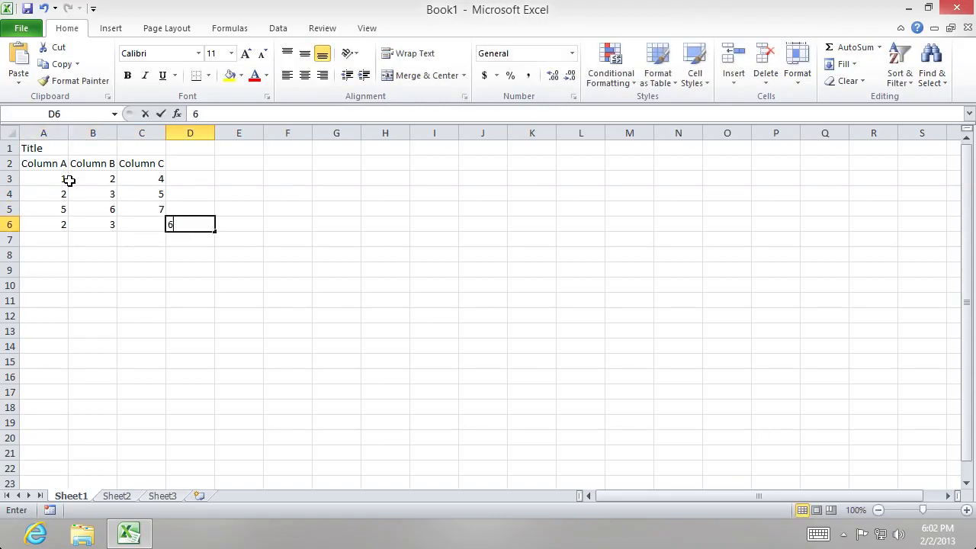
pyautogui.write('6')
pyautogui.press('Left')
pyautogui.write('6')
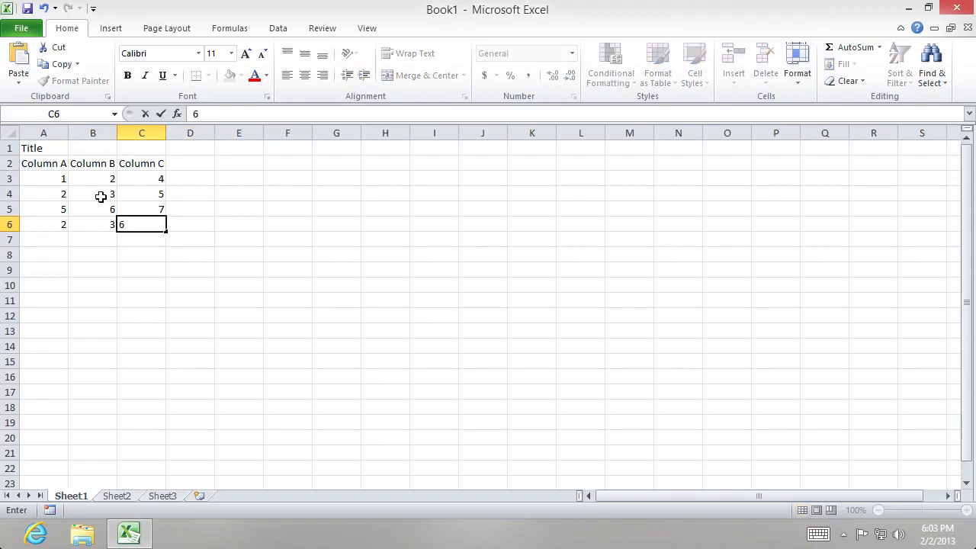
pyautogui.click(190, 281)
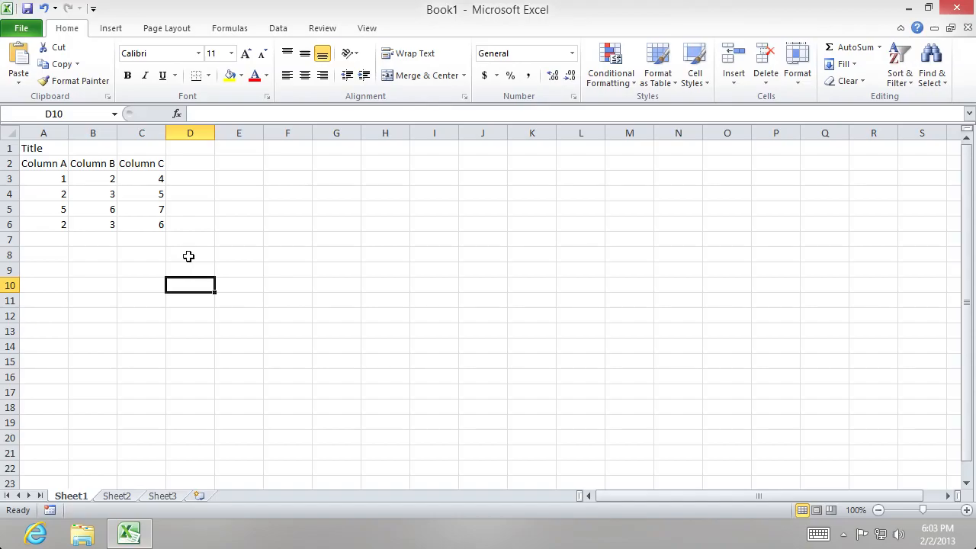
# Step: Open the cell formatting settings for title cell A1 and examine the Number and Currency formats, including the currency symbol choices
pyautogui.click(57, 150)
pyautogui.rightClick(58, 151)
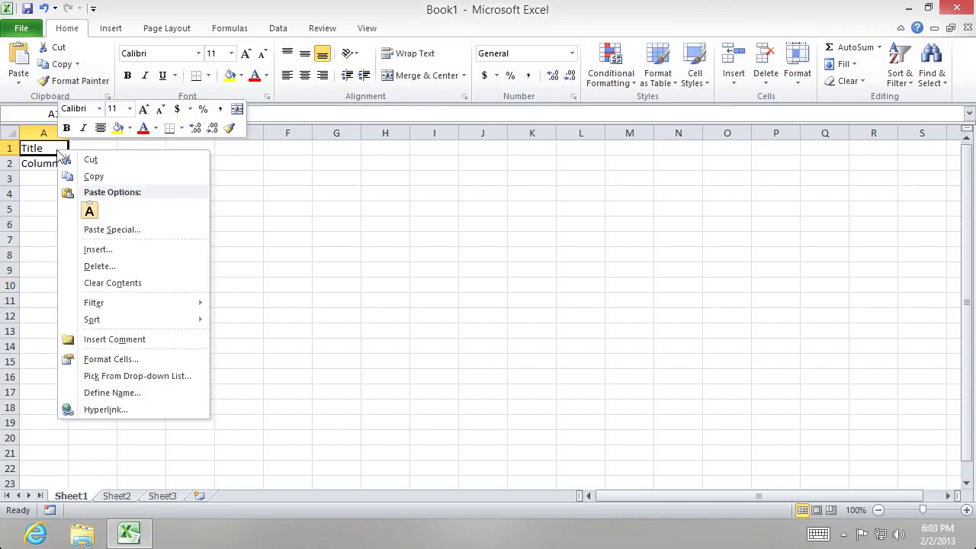
pyautogui.click(114, 361)
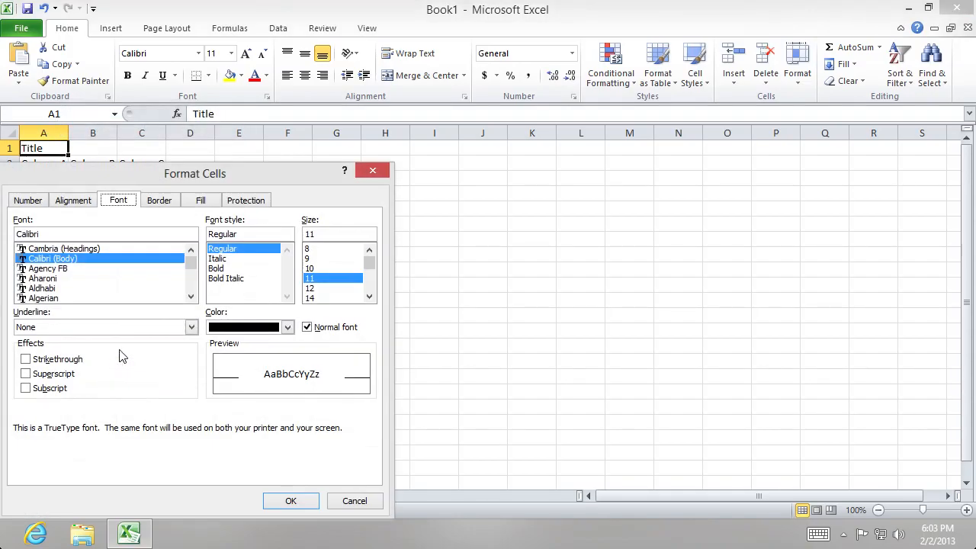
pyautogui.moveTo(131, 178); pyautogui.dragTo(427, 98)
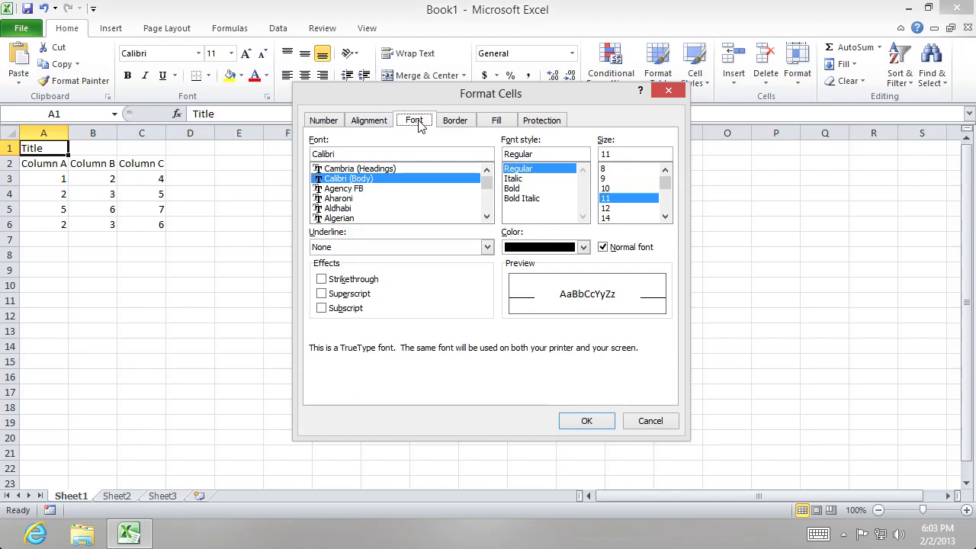
pyautogui.click(329, 122)
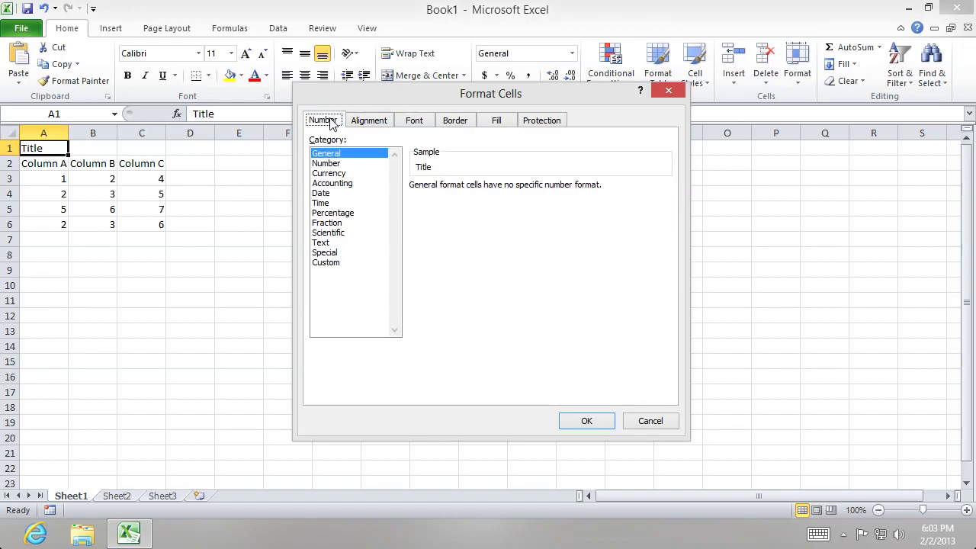
pyautogui.click(345, 164)
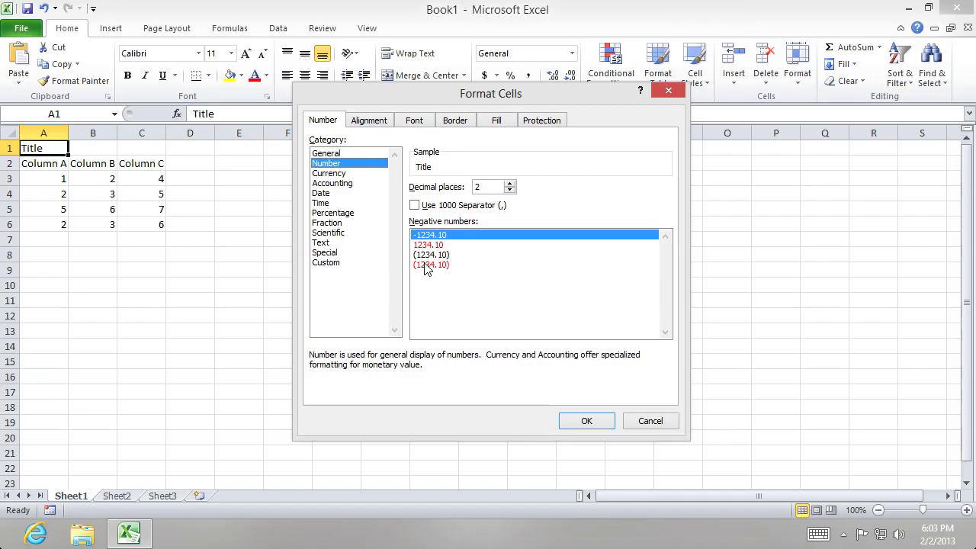
pyautogui.click(335, 174)
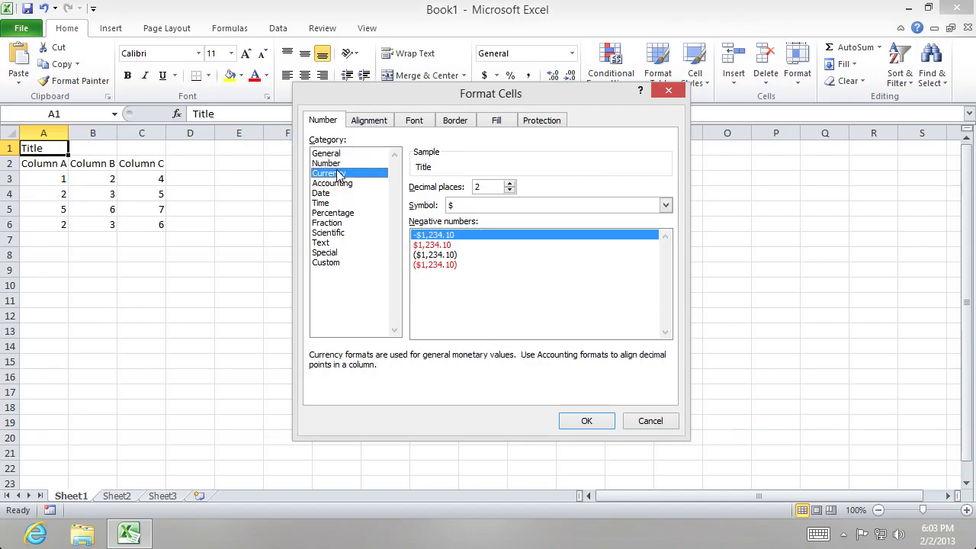
pyautogui.click(460, 205)
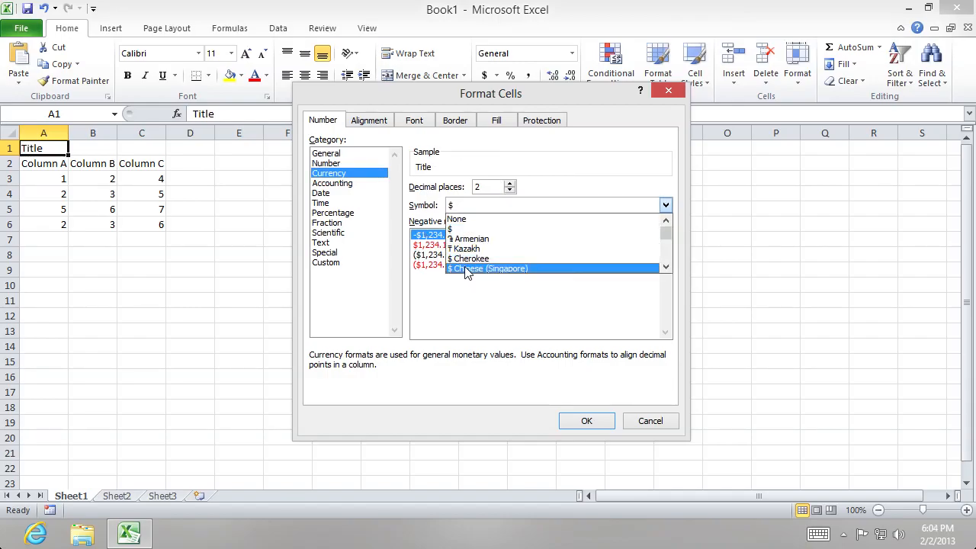
pyautogui.click(462, 229)
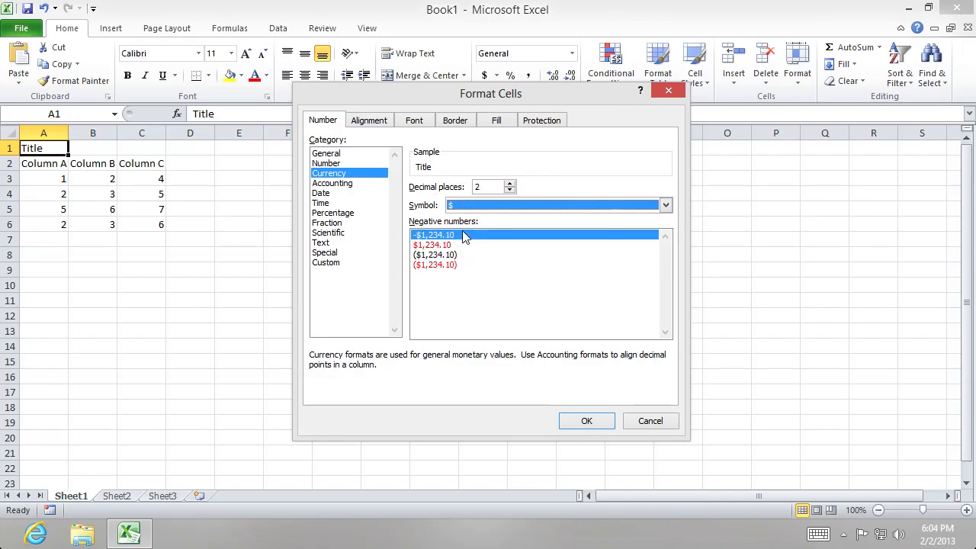
# Step: Examine the Accounting, Date, Time, Percentage and Fraction number formats available for cell A1
pyautogui.click(332, 185)
pyautogui.click(332, 195)
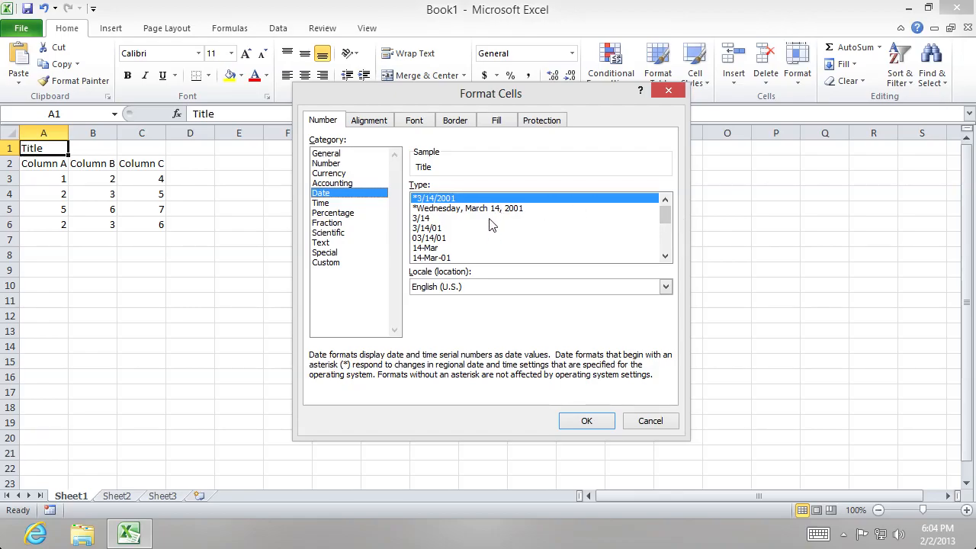
pyautogui.click(665, 257)
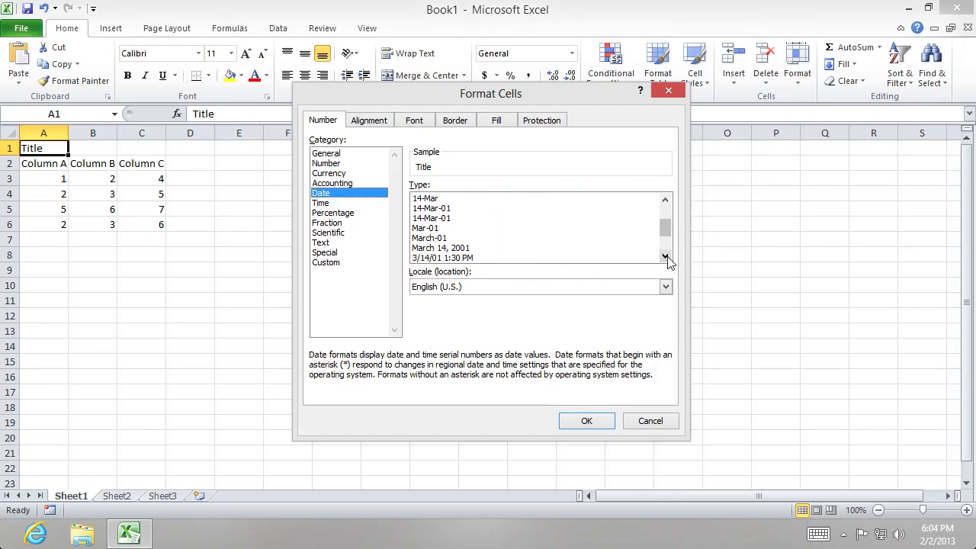
pyautogui.click(663, 215)
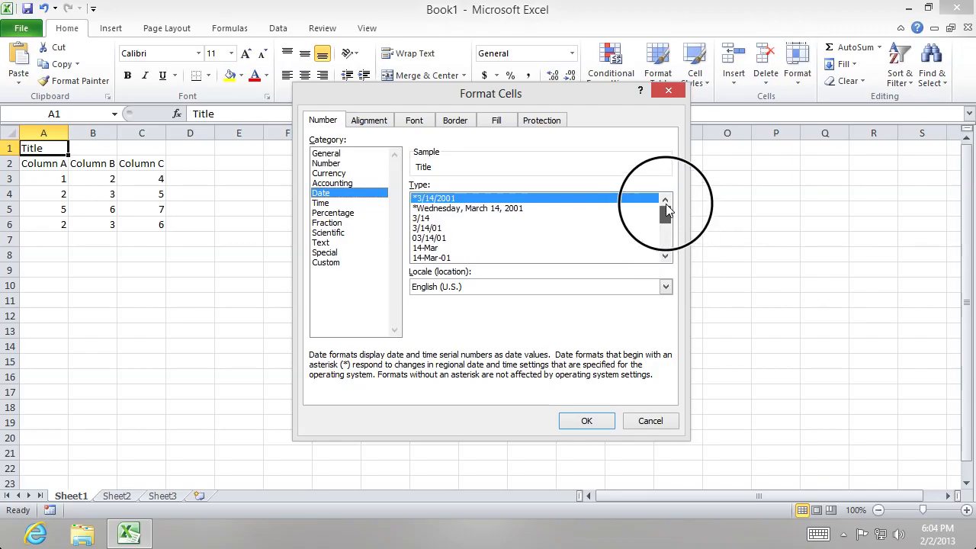
pyautogui.click(342, 203)
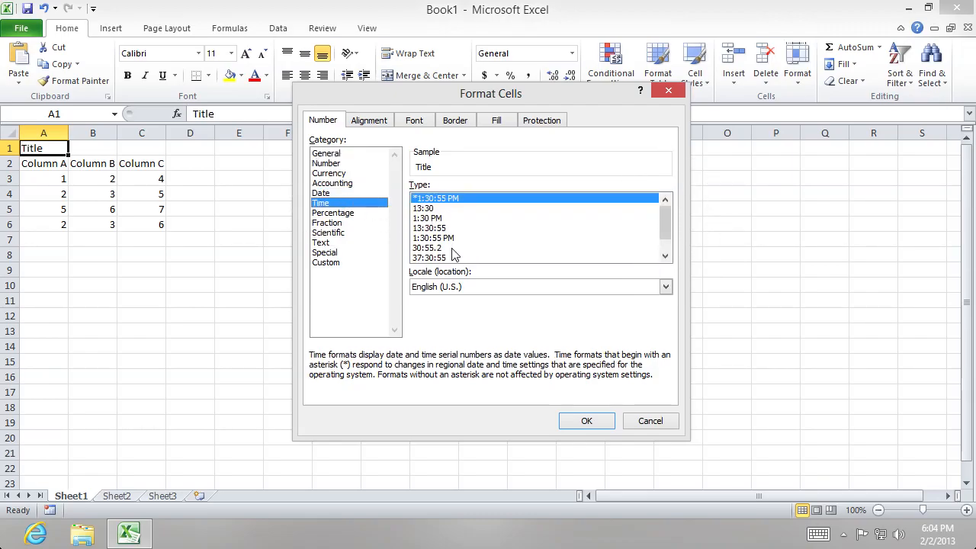
pyautogui.click(334, 214)
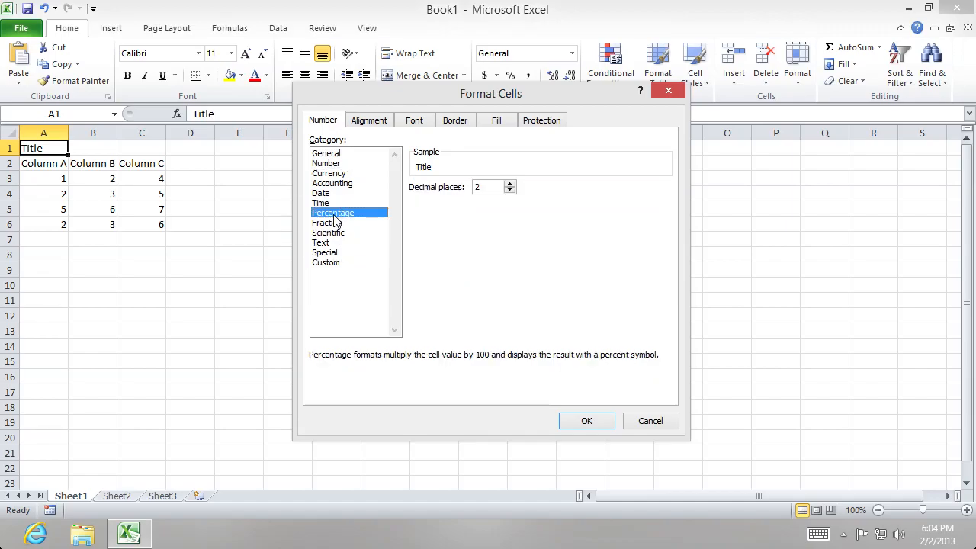
pyautogui.click(342, 228)
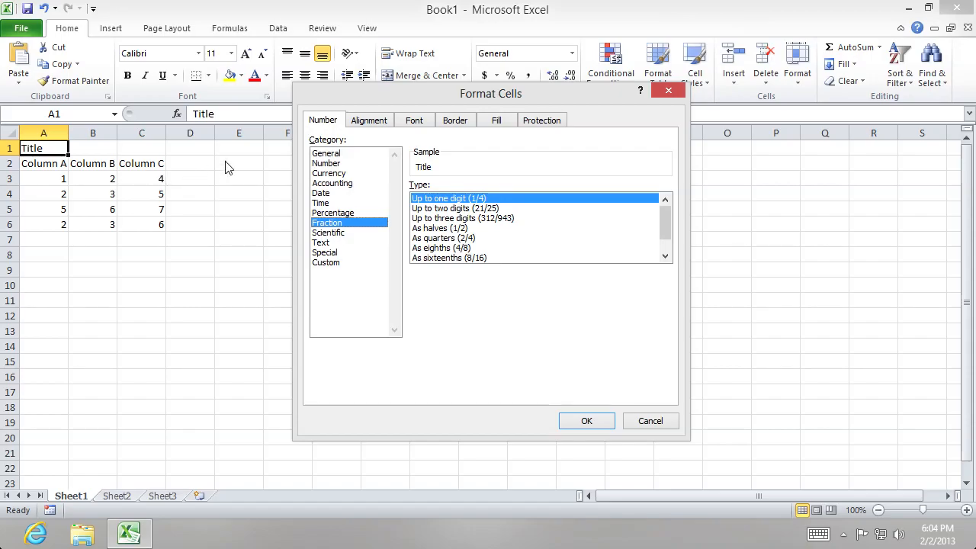
# Step: Examine the alignment settings for cell A1, including the horizontal and vertical text alignment choices
pyautogui.click(386, 122)
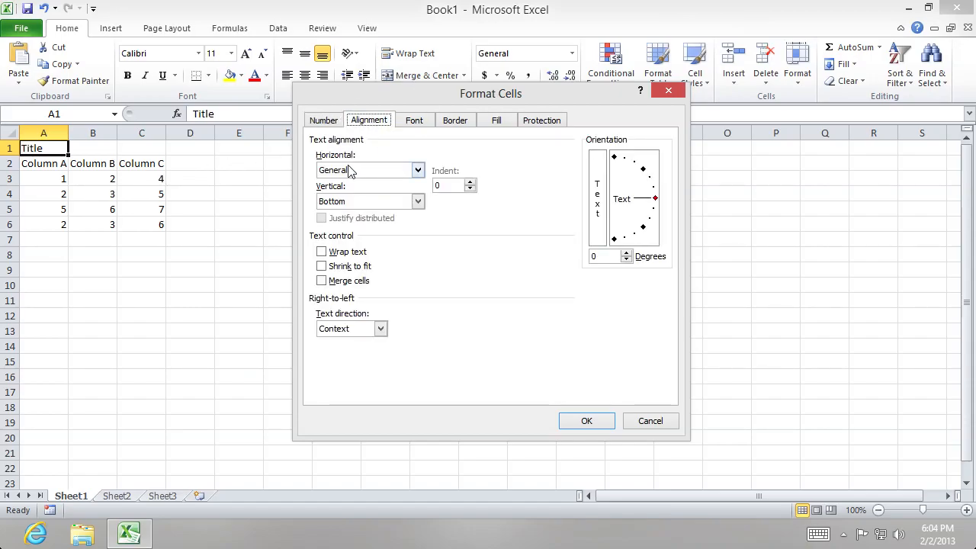
pyautogui.moveTo(367, 86); pyautogui.dragTo(450, 95)
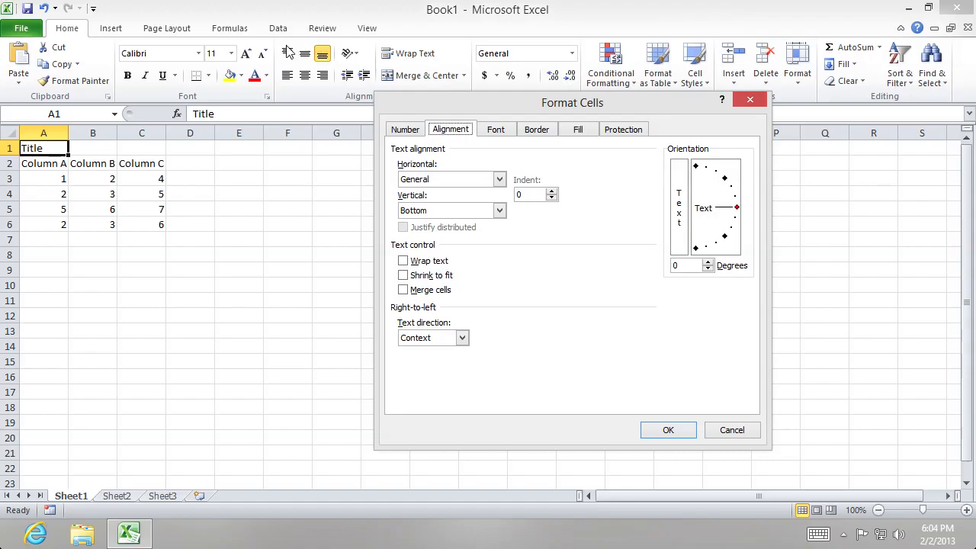
pyautogui.click(416, 182)
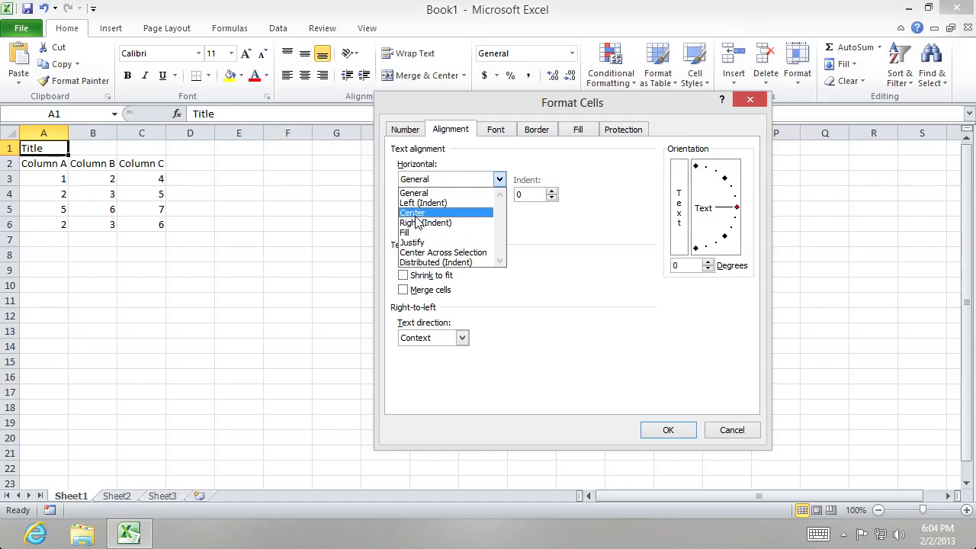
pyautogui.click(425, 193)
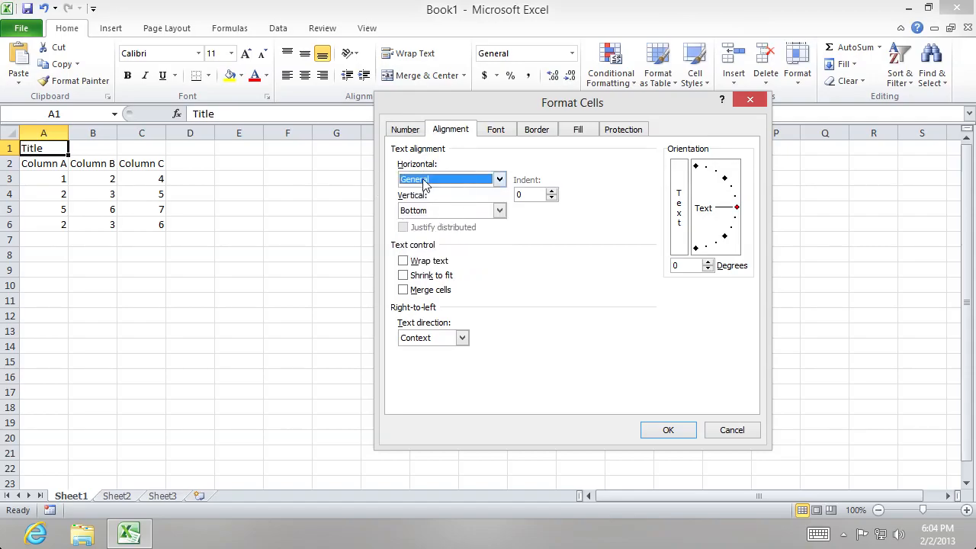
pyautogui.click(426, 211)
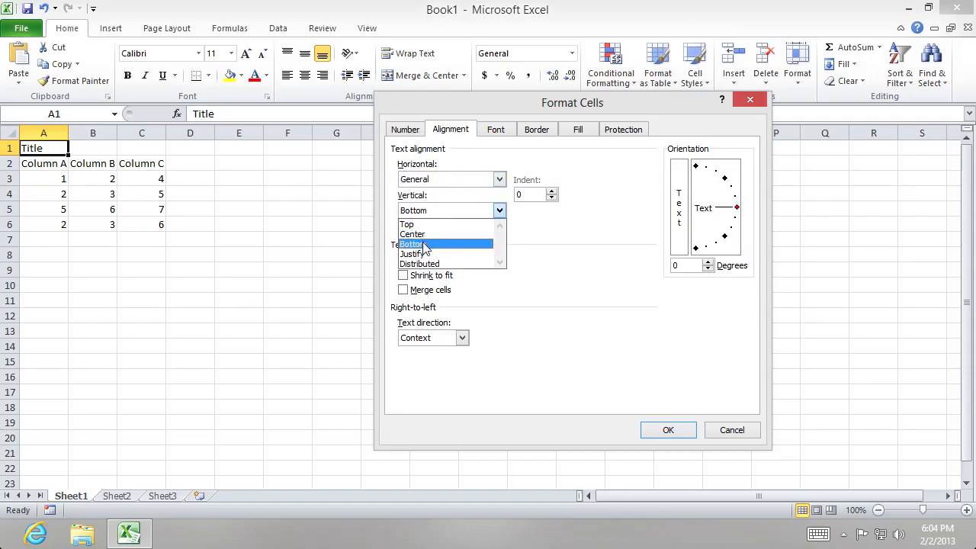
pyautogui.click(432, 212)
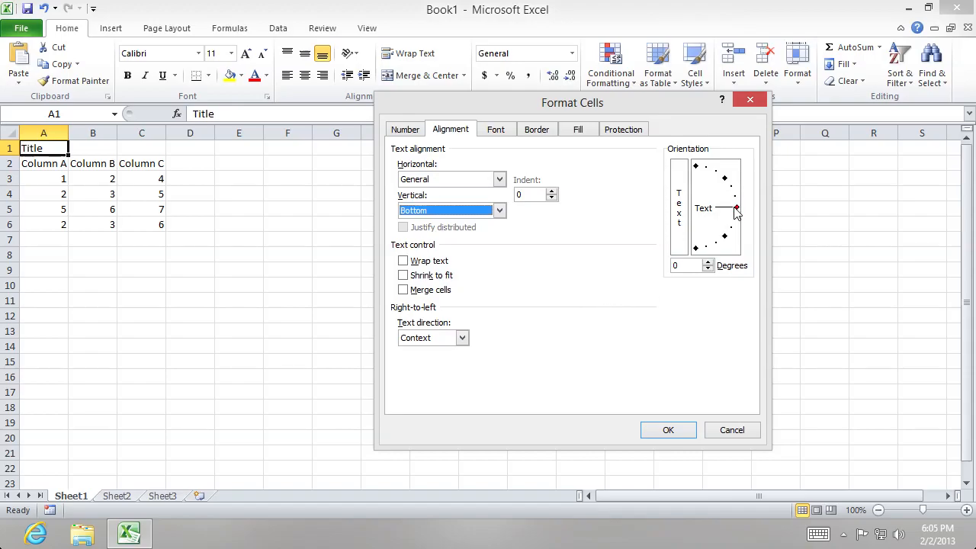
# Step: Examine the font, border and fill settings available for cell A1
pyautogui.click(504, 131)
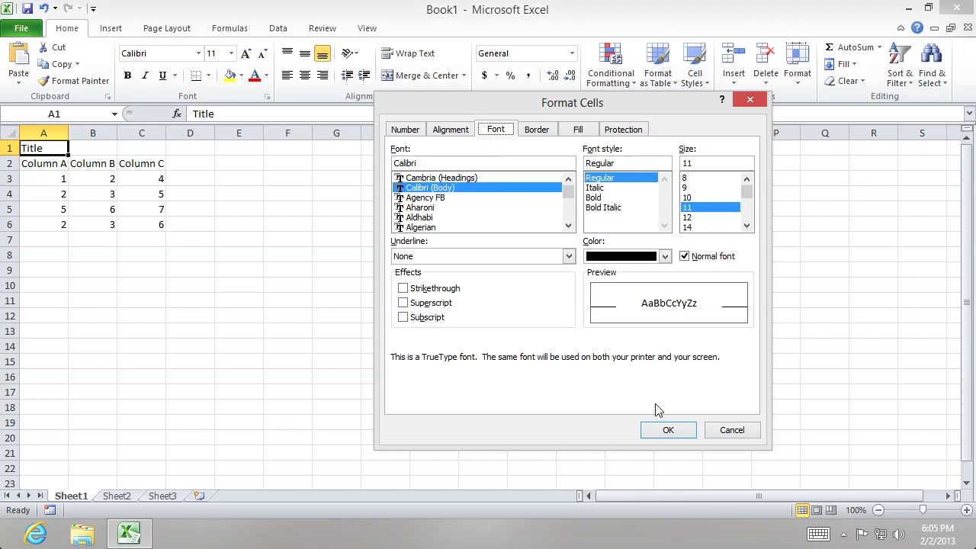
pyautogui.click(537, 131)
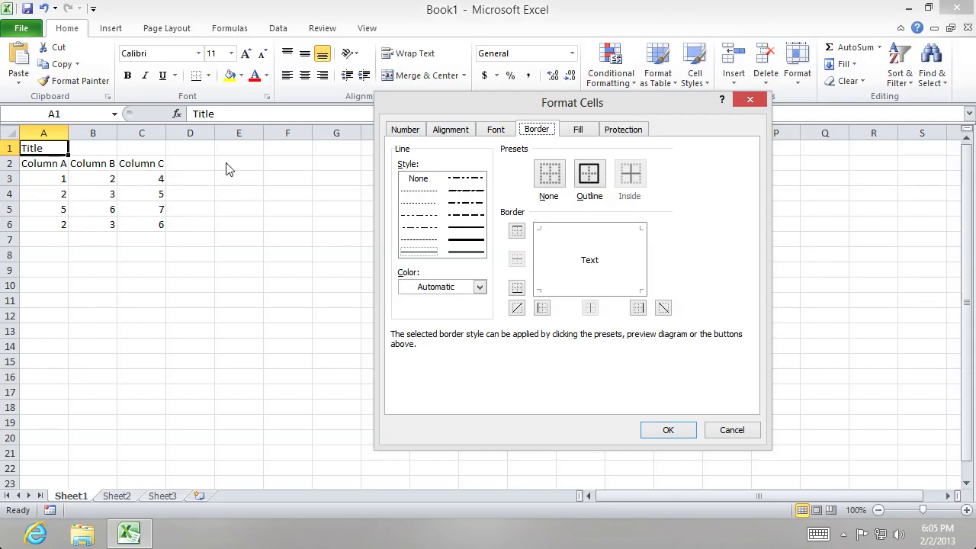
pyautogui.click(578, 132)
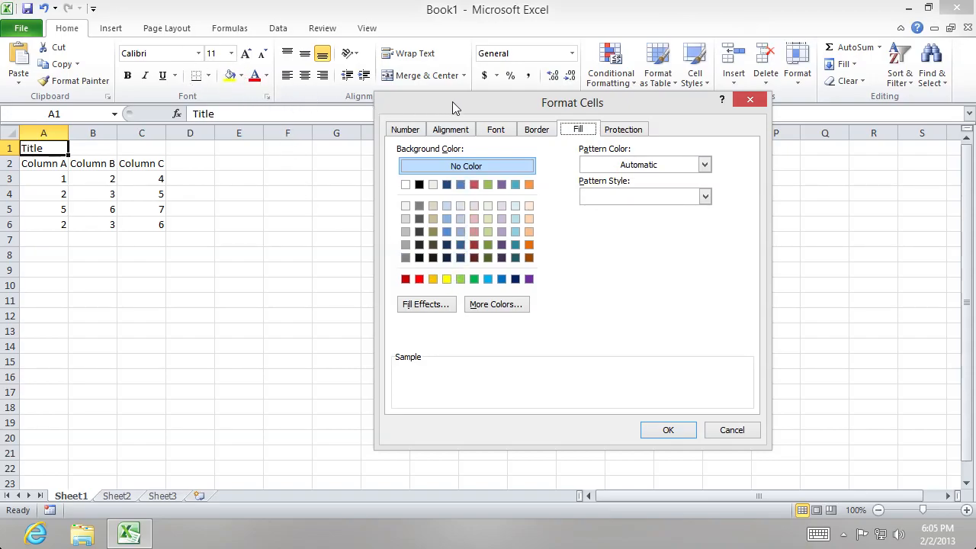
pyautogui.moveTo(606, 106); pyautogui.dragTo(576, 121)
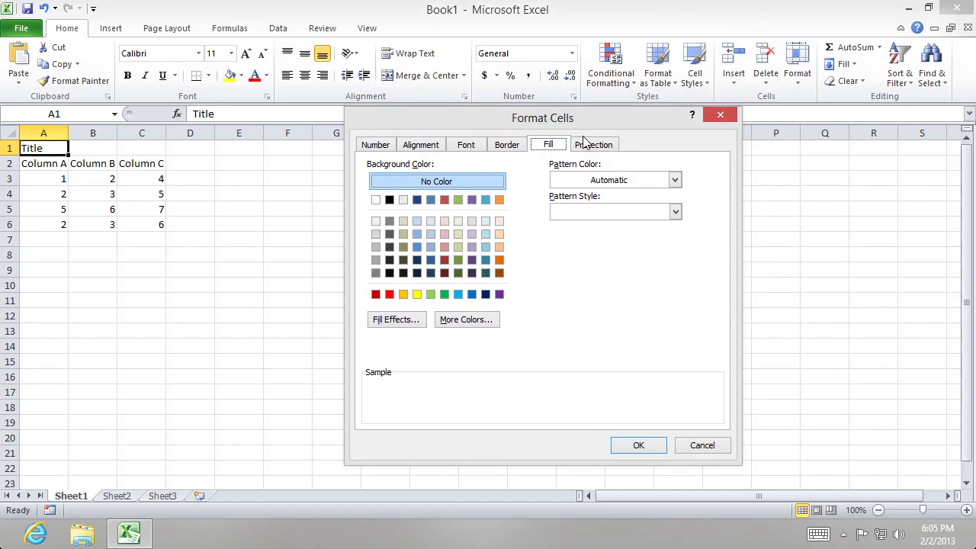
# Step: Examine the protection settings for cell A1, return to the number formats, and leave the cell formatting without applying changes
pyautogui.click(586, 149)
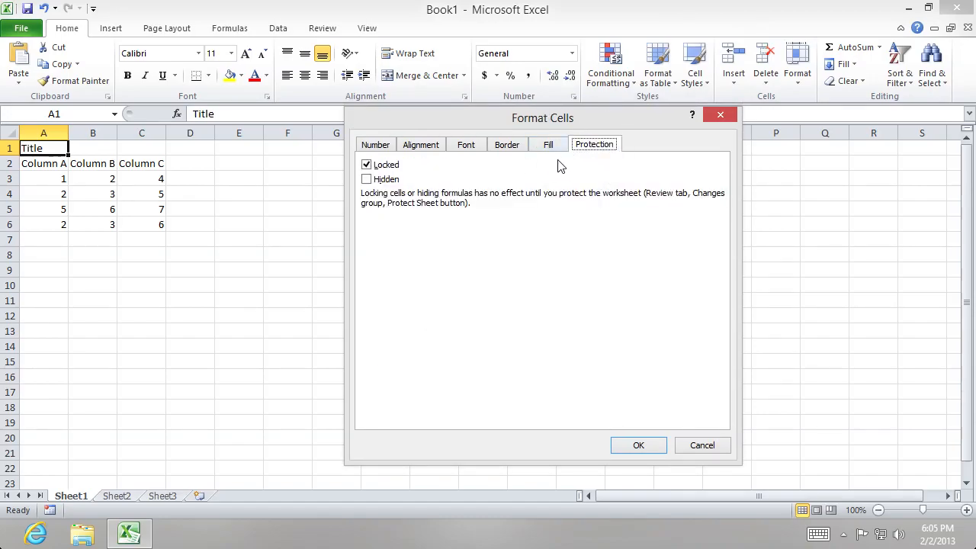
pyautogui.click(375, 145)
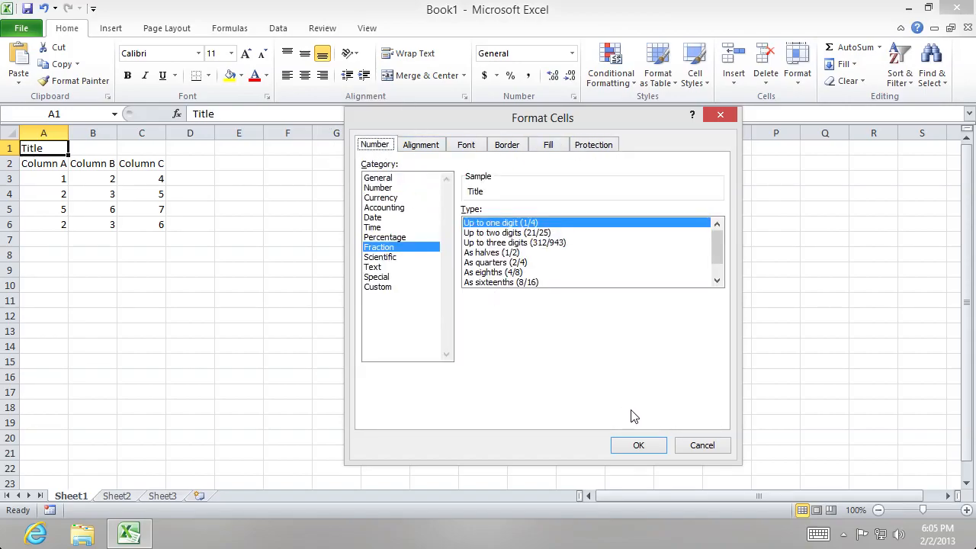
pyautogui.click(685, 447)
# Step: Apply the dollar Accounting number format to the table values in A3:C6
pyautogui.click(64, 178)
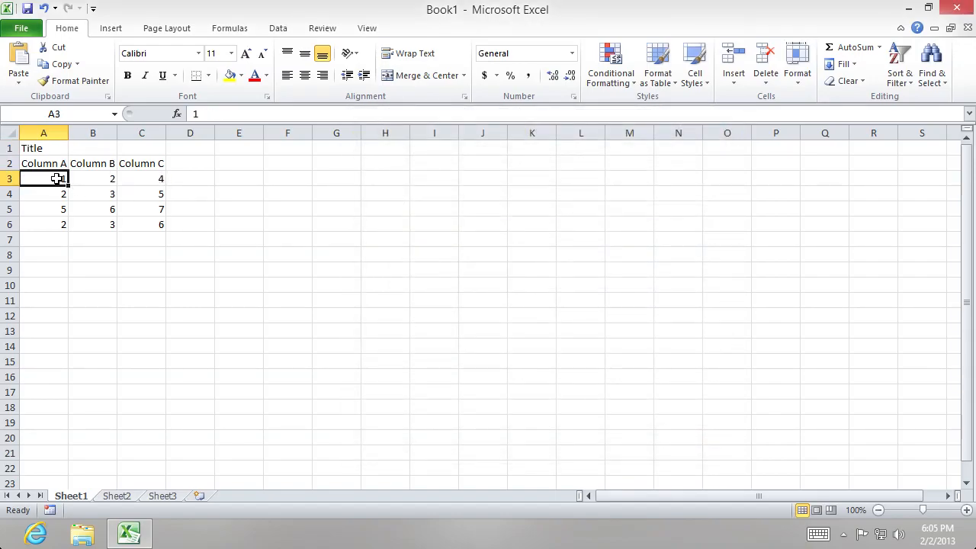
pyautogui.moveTo(61, 178); pyautogui.dragTo(134, 222)
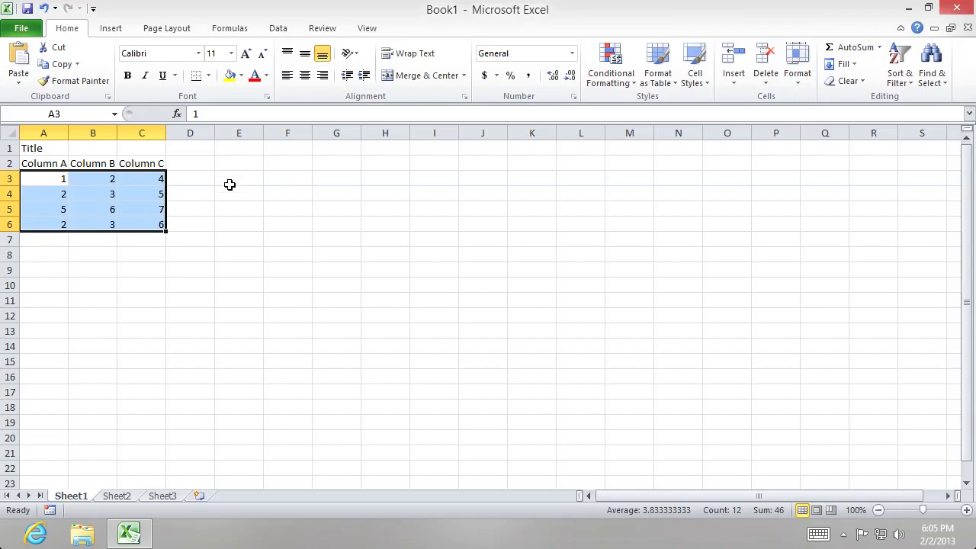
pyautogui.click(484, 75)
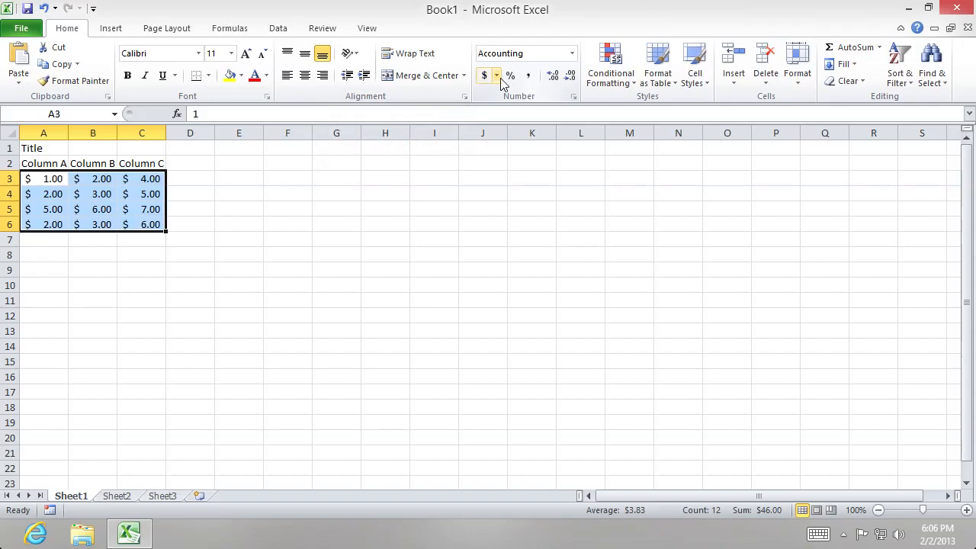
# Step: Try increasing and decreasing the decimal places of the values in A3:C6, ending on two decimals
pyautogui.click(559, 80)
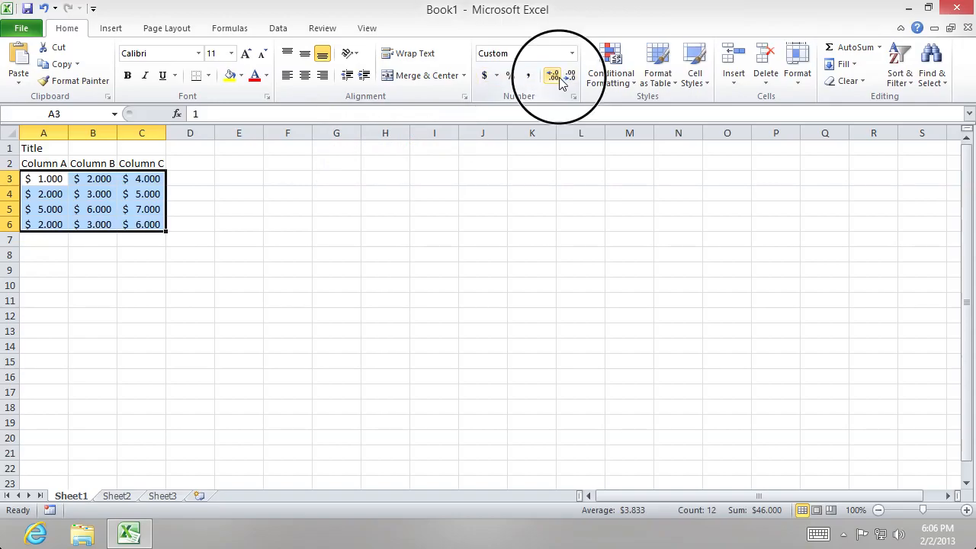
pyautogui.click(559, 81)
pyautogui.click(569, 77)
pyautogui.click(569, 78)
pyautogui.click(569, 78)
pyautogui.click(553, 79)
pyautogui.click(553, 79)
pyautogui.click(553, 78)
pyautogui.click(569, 78)
pyautogui.click(569, 79)
pyautogui.click(569, 79)
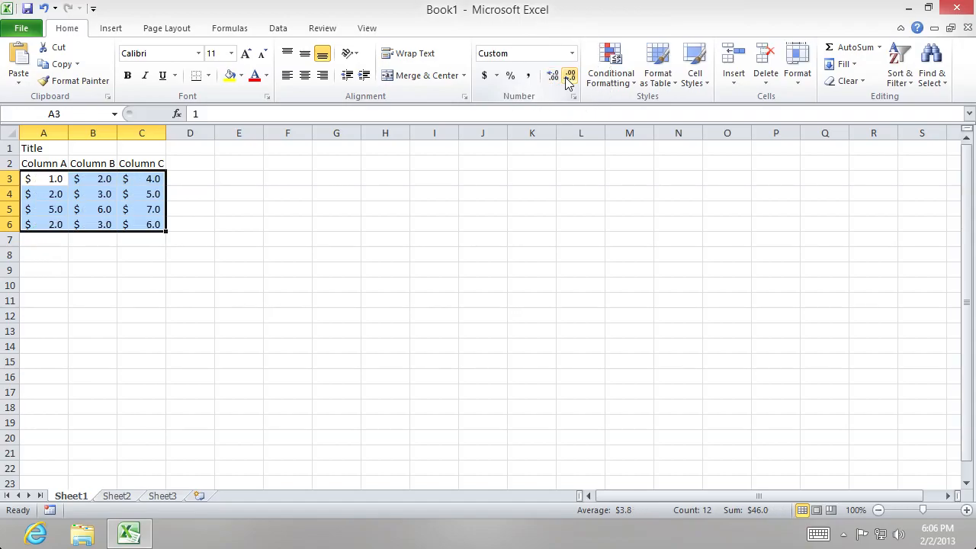
pyautogui.click(559, 80)
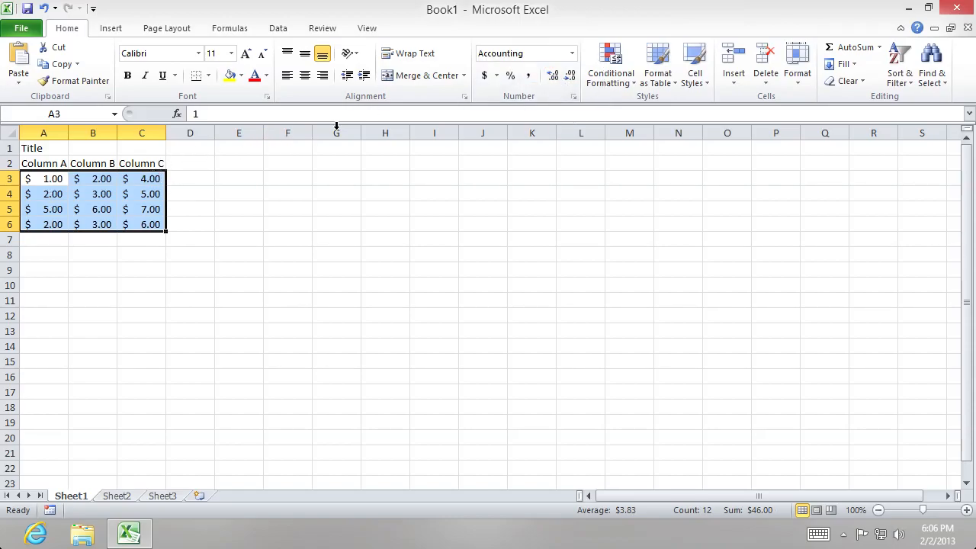
# Step: Try the Percentage format on A3:C6 and return the values to the dollar Accounting format
pyautogui.click(511, 76)
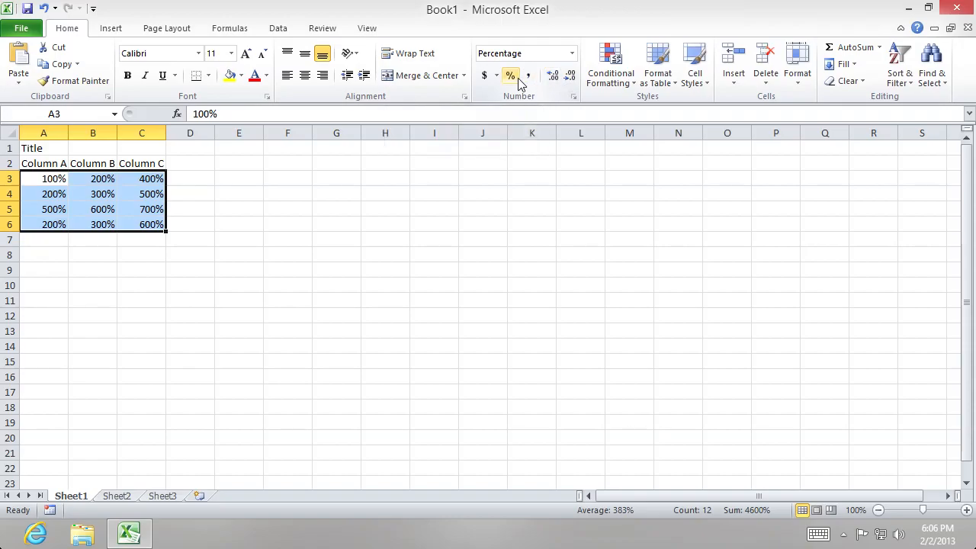
pyautogui.click(485, 78)
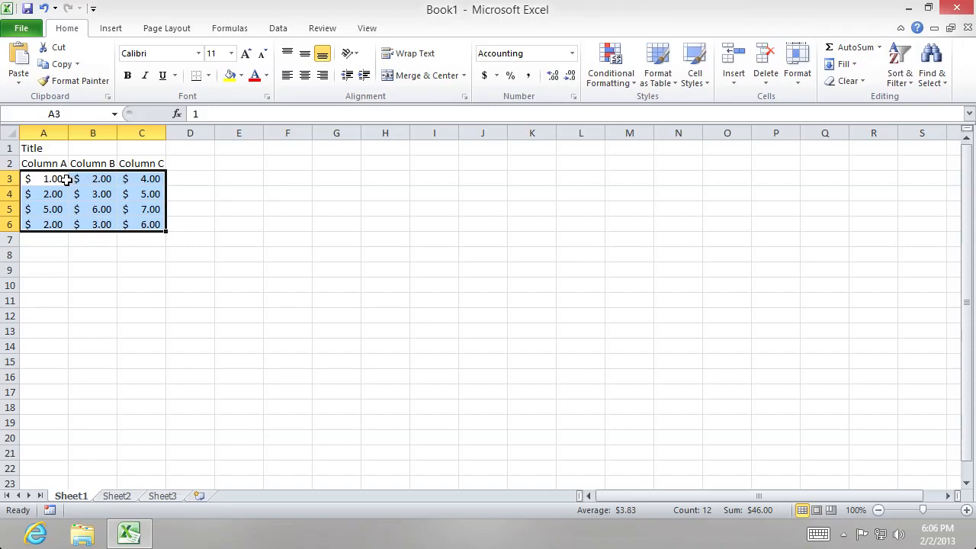
# Step: Change the value in cell B3 to 2000
pyautogui.click(65, 179)
pyautogui.click(92, 178)
pyautogui.doubleClick(92, 178)
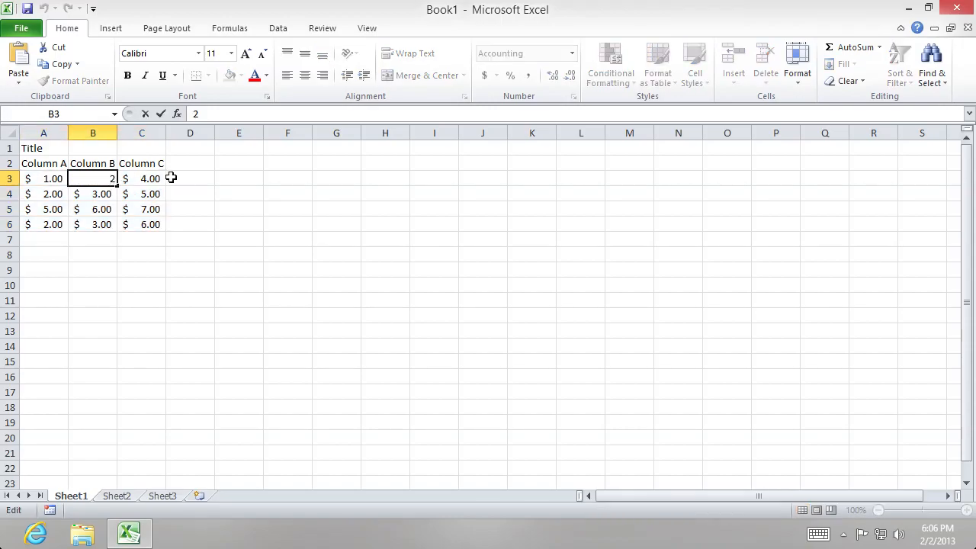
pyautogui.write('000')
pyautogui.click(171, 194)
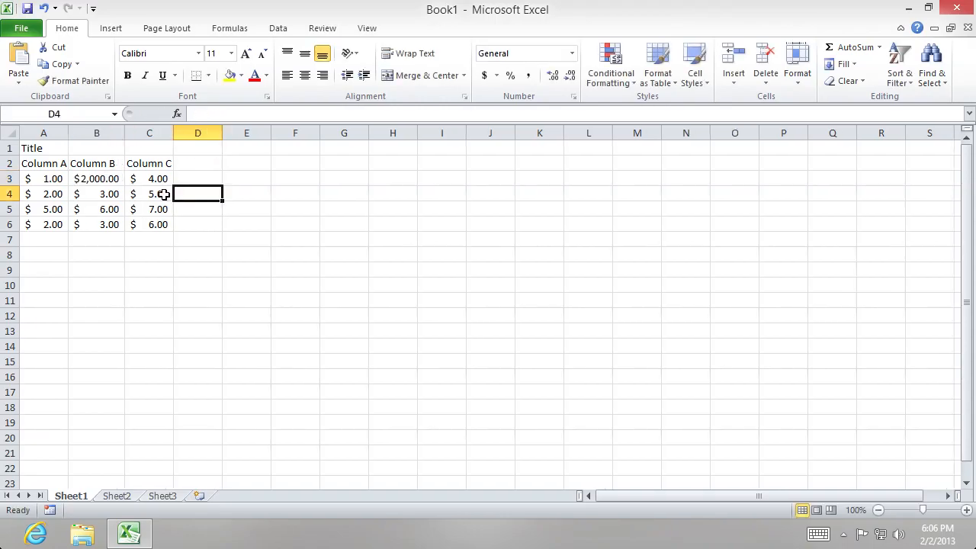
# Step: Try the comma style on cell B3 and return it to the dollar Accounting format
pyautogui.click(92, 182)
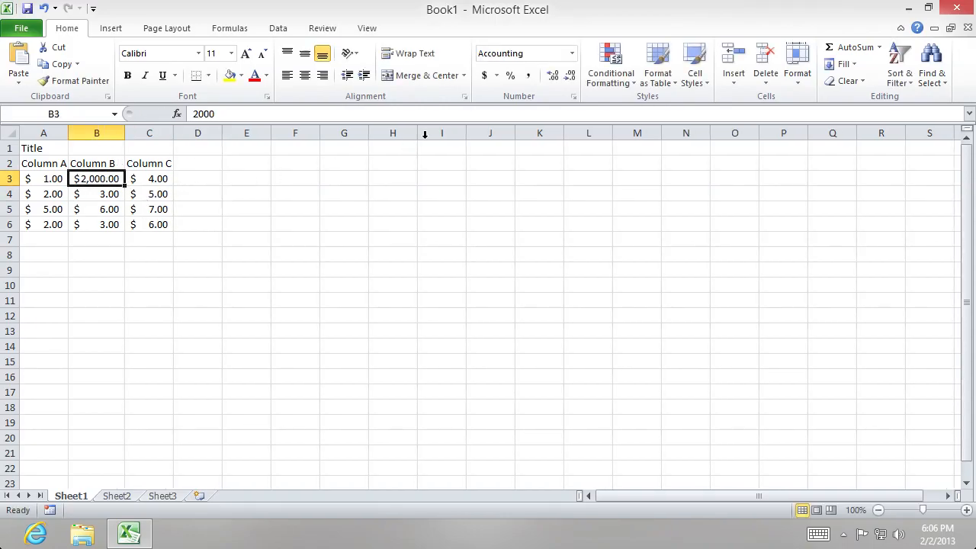
pyautogui.click(528, 76)
pyautogui.click(106, 220)
pyautogui.click(107, 180)
pyautogui.click(483, 76)
pyautogui.click(348, 197)
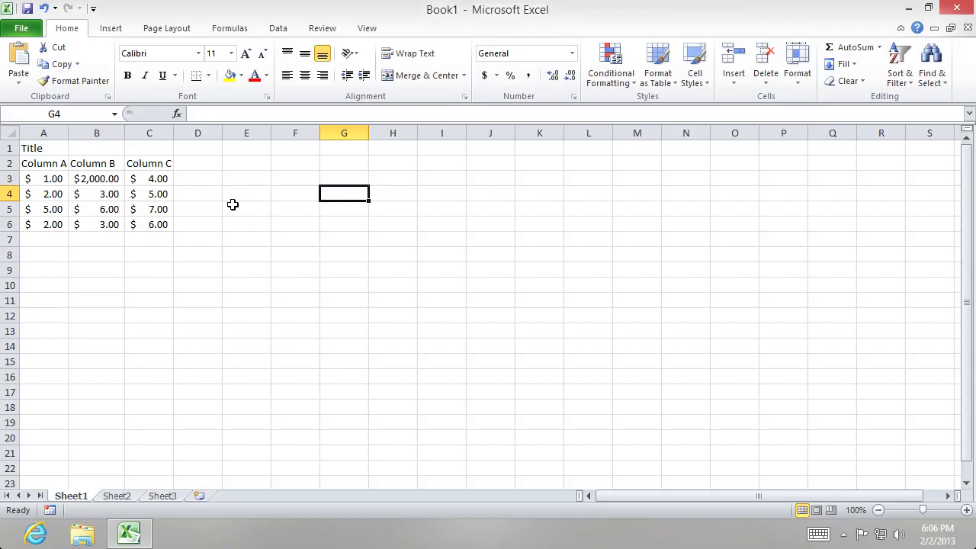
# Step: Select the values in A3:C6 and examine the list of available number formats without changing the format
pyautogui.moveTo(27, 178); pyautogui.dragTo(153, 224)
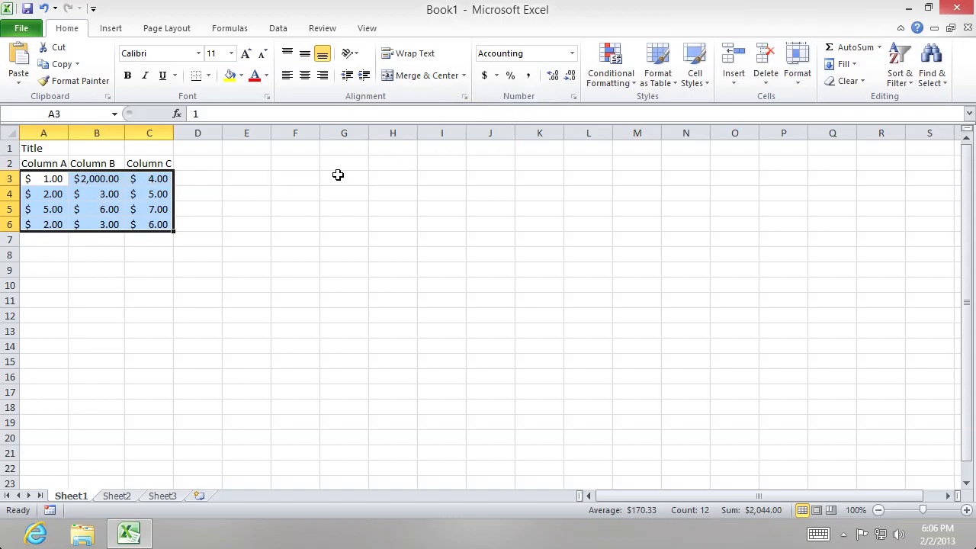
pyautogui.click(565, 55)
pyautogui.click(572, 54)
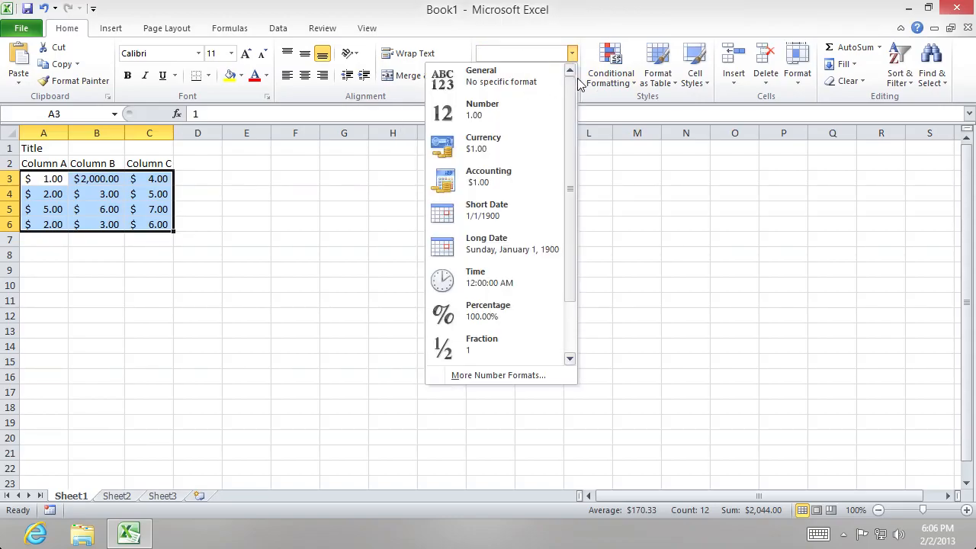
pyautogui.click(588, 219)
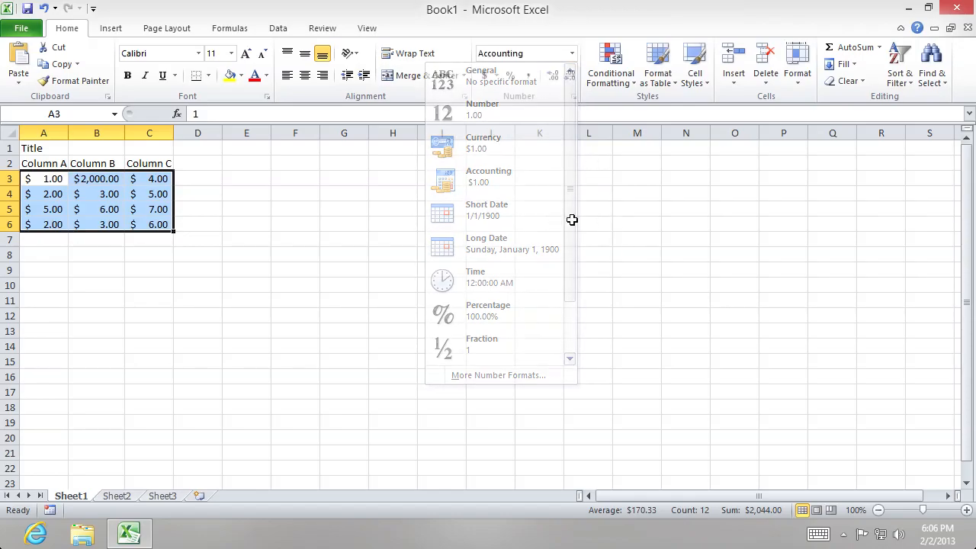
# Step: Enter the date 11/12/14 in cell A8
pyautogui.click(116, 264)
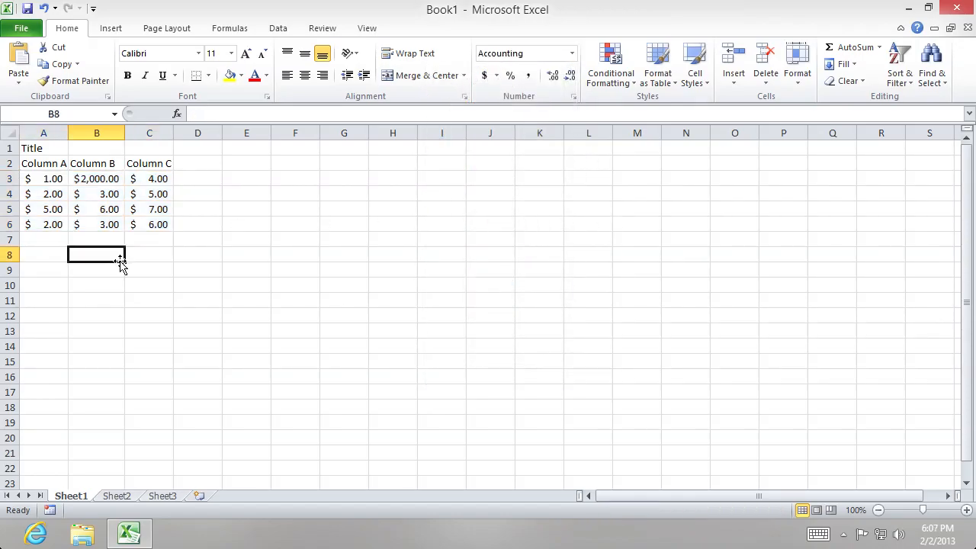
pyautogui.click(58, 259)
pyautogui.write('11/12/14')
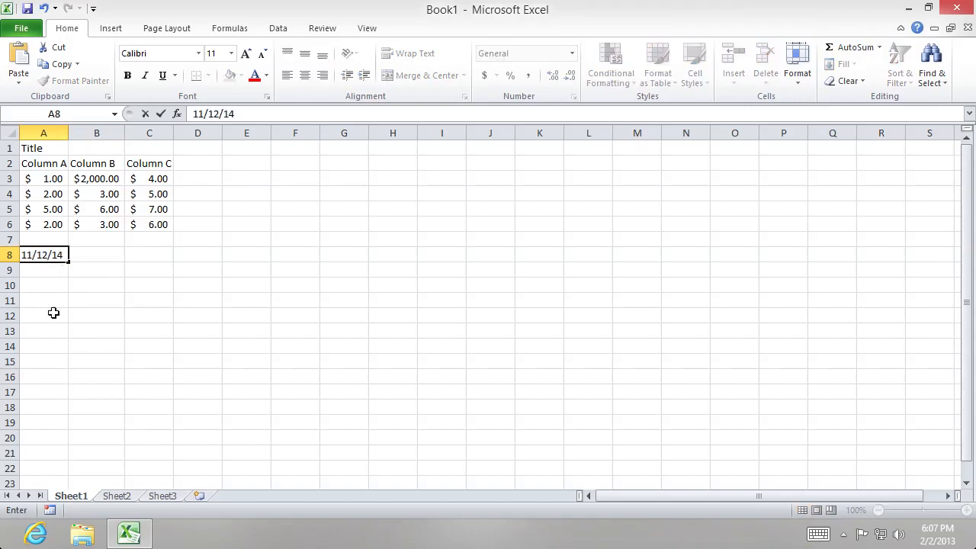
pyautogui.click(99, 392)
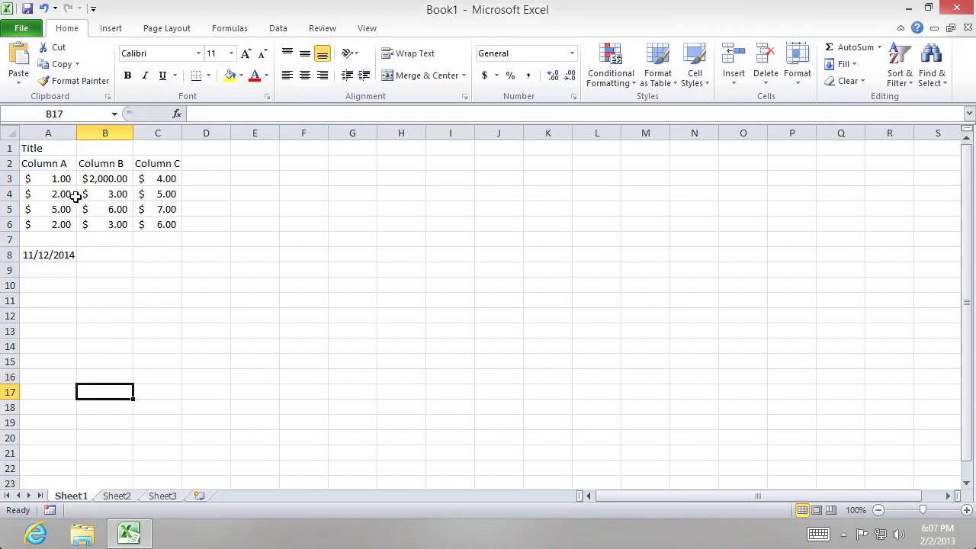
# Step: Format the date in cell A8 with the long date type "Wednesday, March 14, 2001"
pyautogui.click(66, 255)
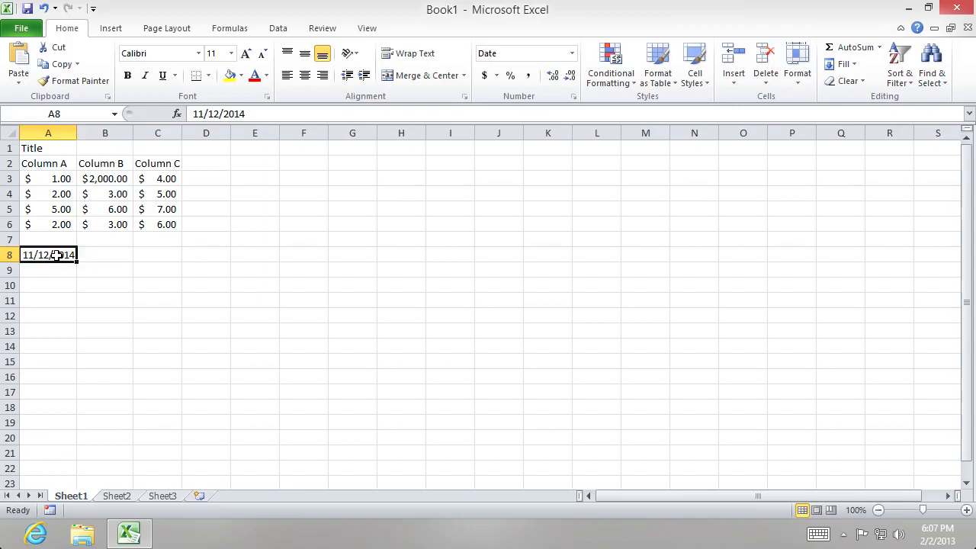
pyautogui.rightClick(57, 256)
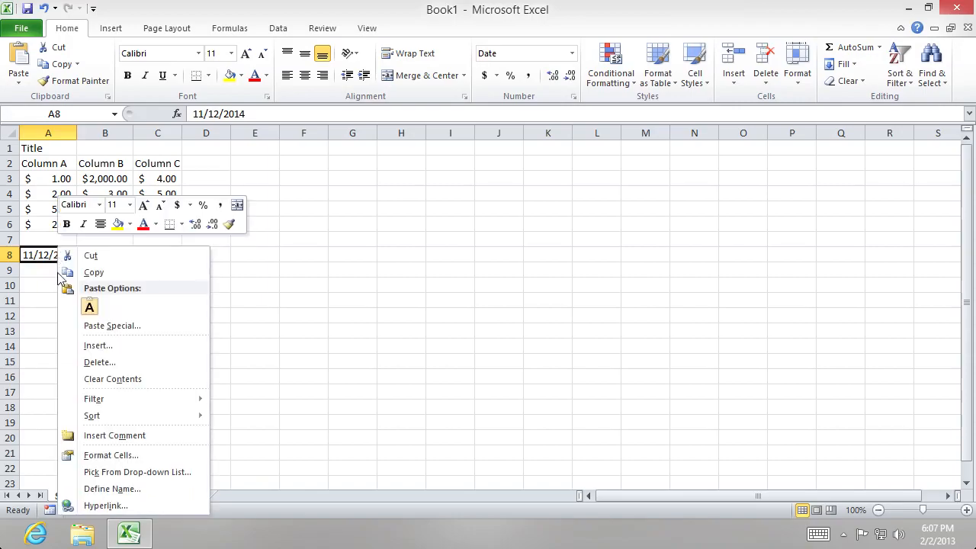
pyautogui.click(111, 460)
pyautogui.moveTo(193, 174); pyautogui.dragTo(556, 114)
pyautogui.click(529, 225)
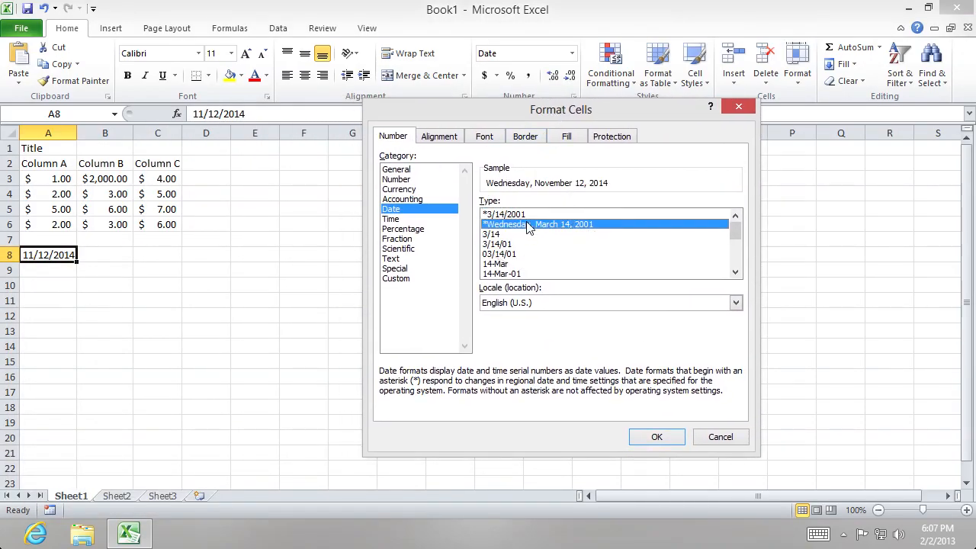
pyautogui.click(657, 437)
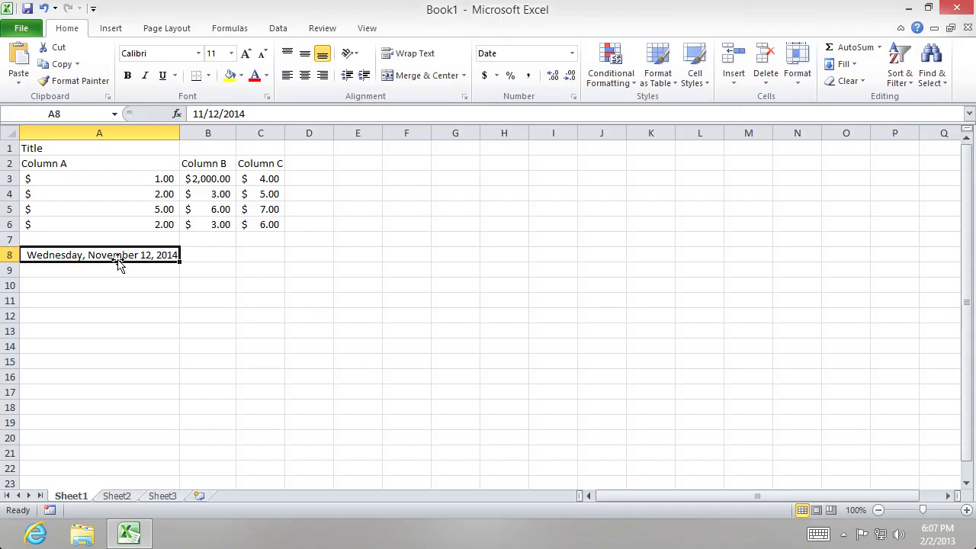
# Step: Change the date in cell A8 to 11/13/2014
pyautogui.doubleClick(149, 254)
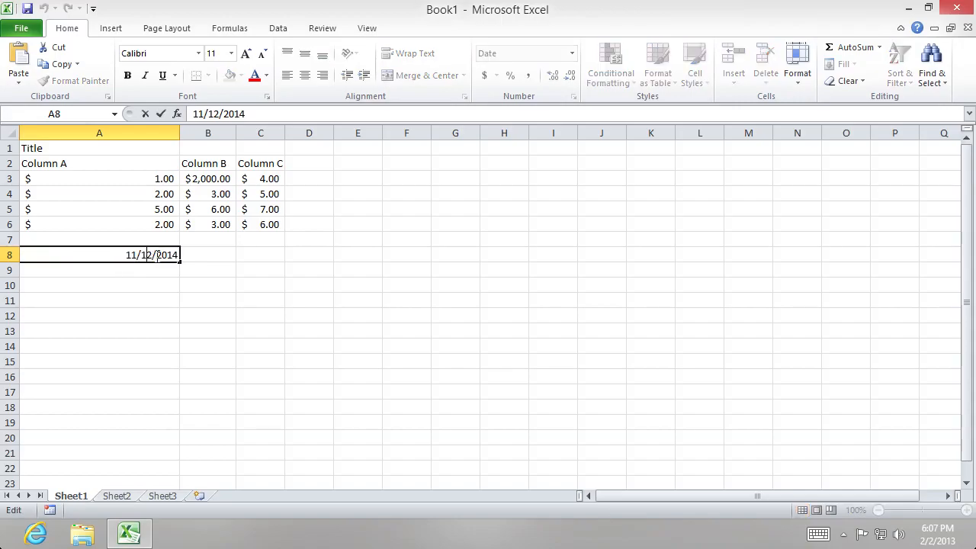
pyautogui.press('BackSpace')
pyautogui.write('3')
pyautogui.press('Return')
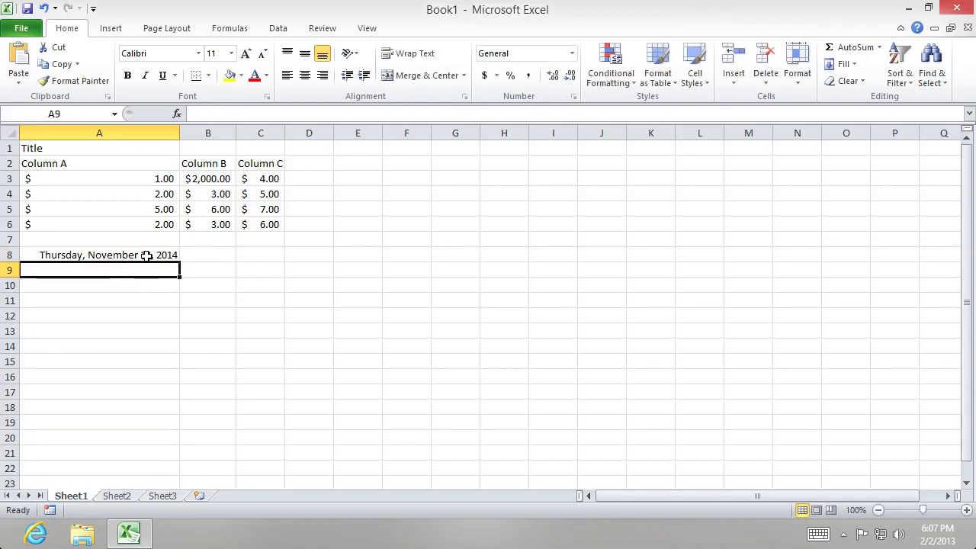
pyautogui.doubleClick(147, 256)
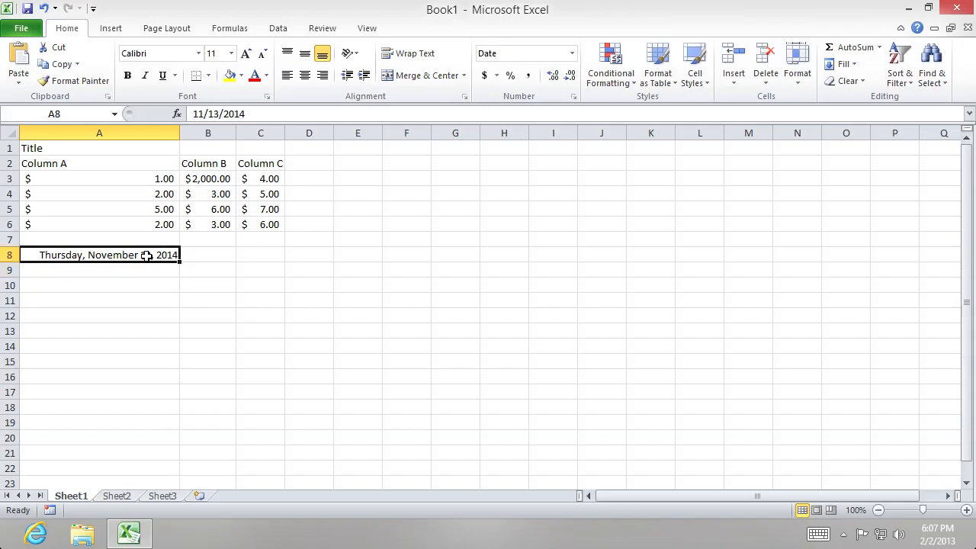
pyautogui.rightClick(81, 257)
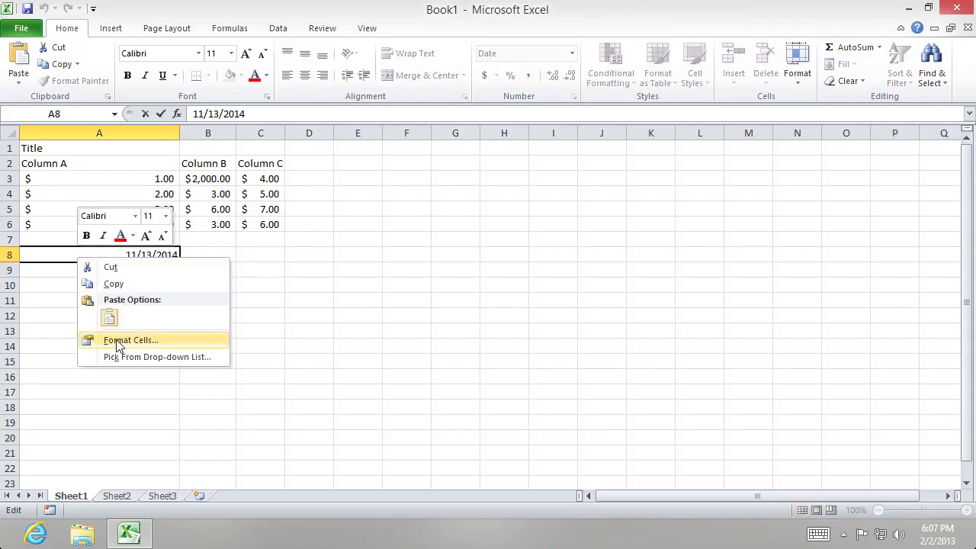
pyautogui.click(190, 340)
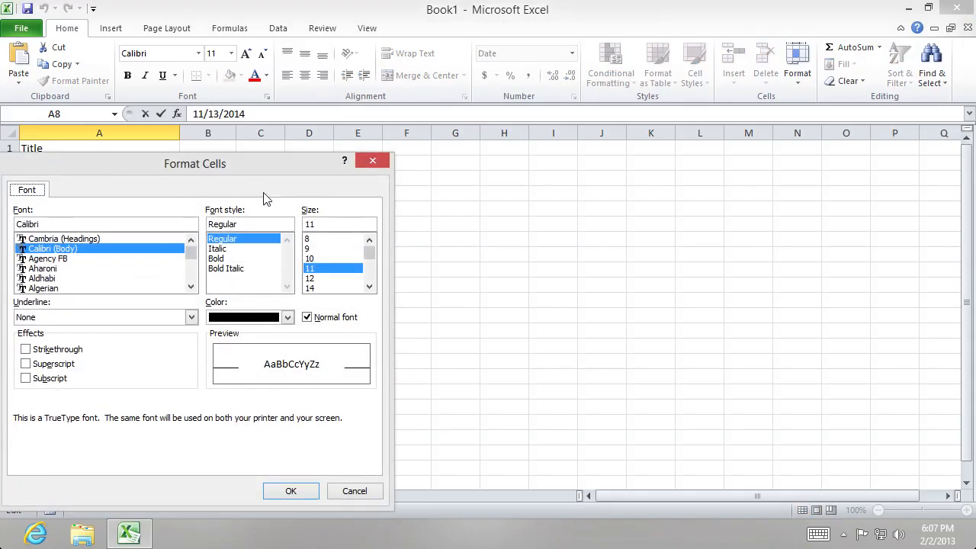
pyautogui.click(360, 488)
pyautogui.click(181, 359)
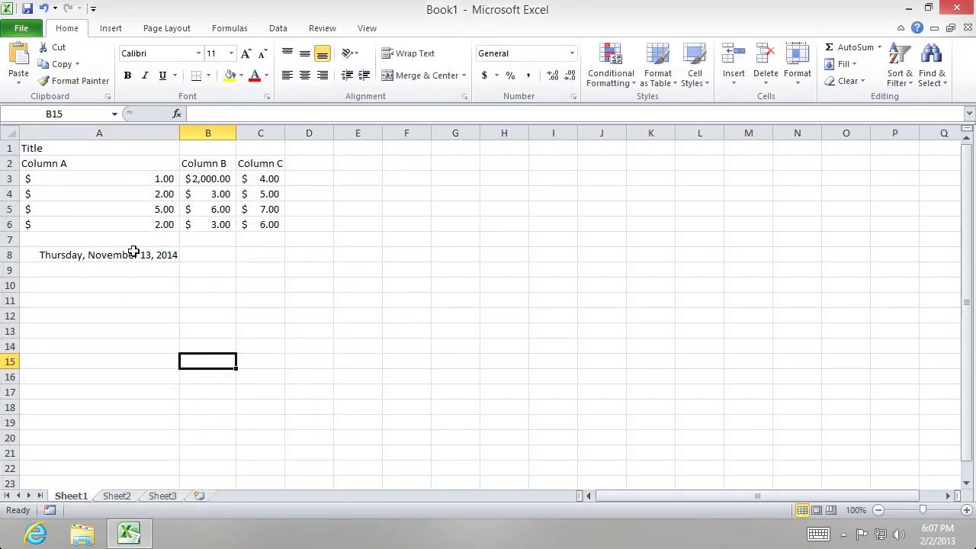
# Step: Format the date in cell A8 with the 14-Mar-01 date type
pyautogui.rightClick(135, 257)
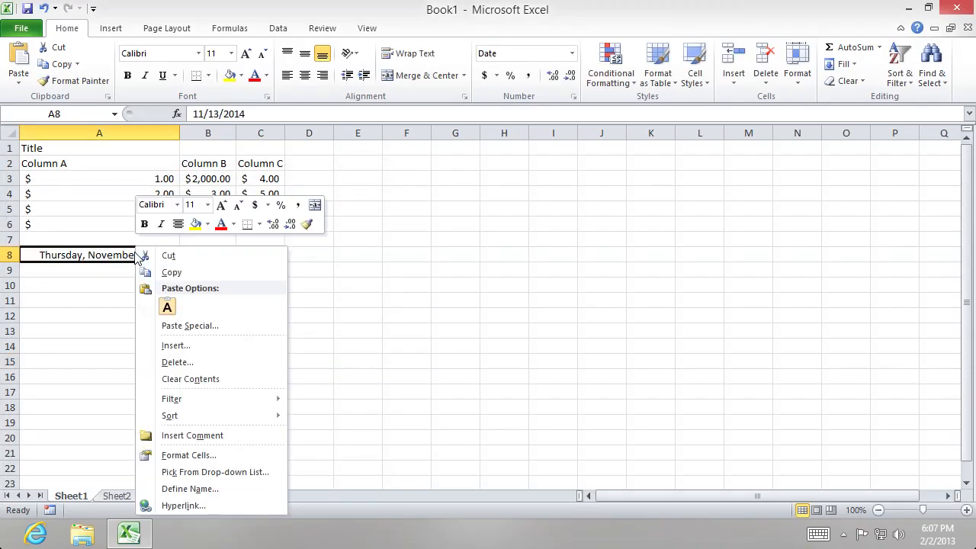
pyautogui.click(188, 455)
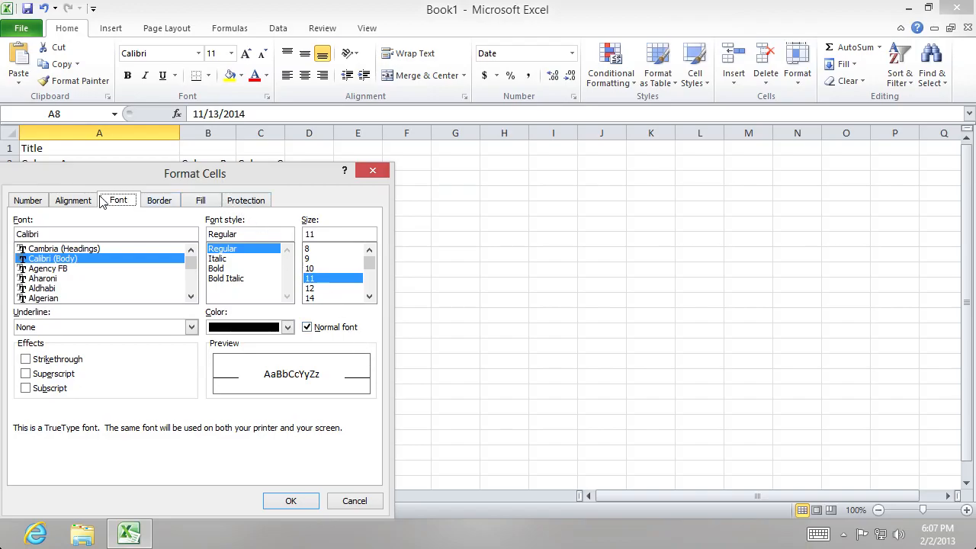
pyautogui.click(34, 201)
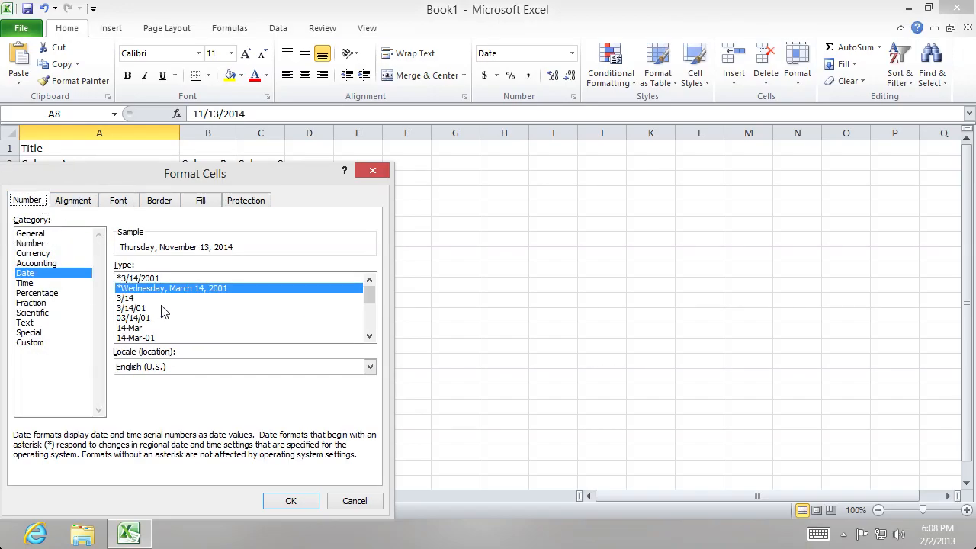
pyautogui.click(169, 338)
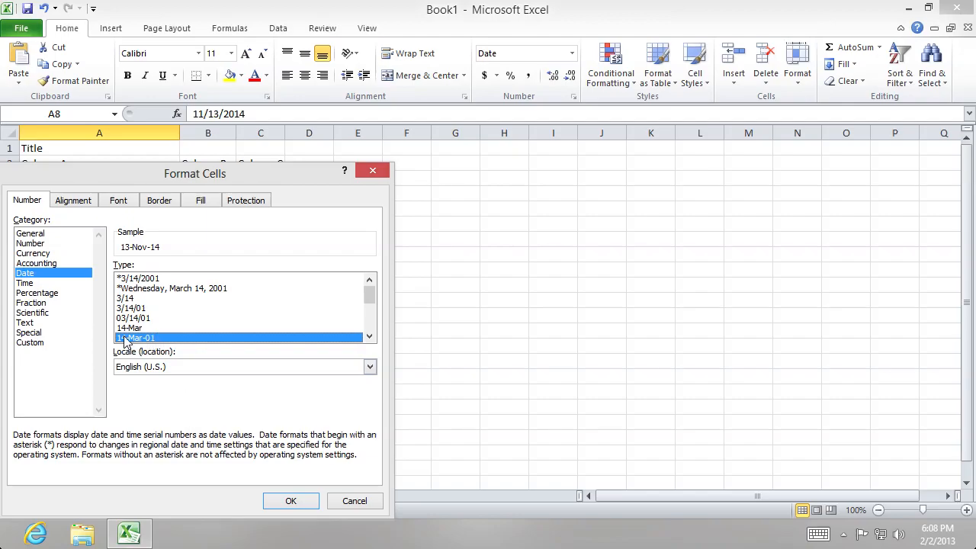
pyautogui.click(295, 504)
pyautogui.click(240, 344)
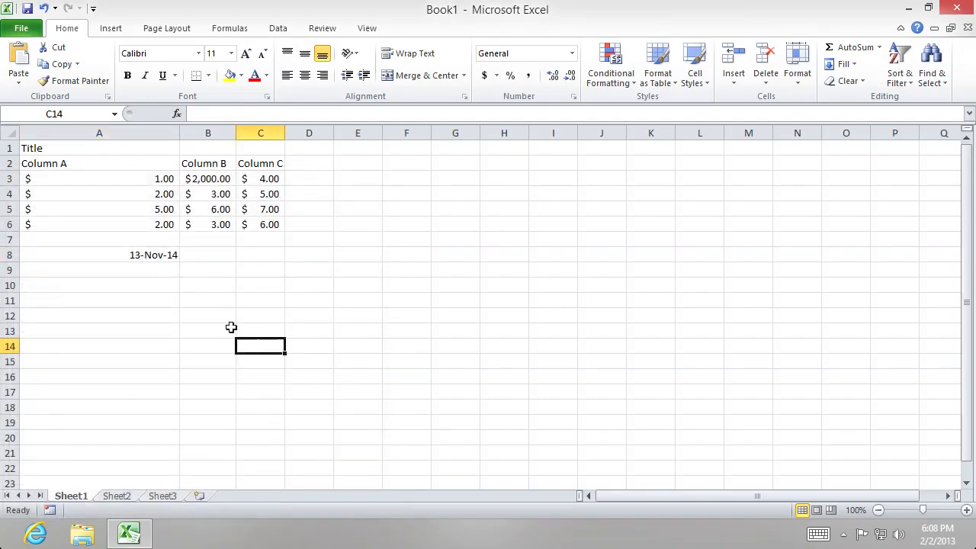
# Step: Clear the date from cell A8 and autofit the width of column A to its remaining contents
pyautogui.click(150, 257)
pyautogui.press('Delete')
pyautogui.click(154, 313)
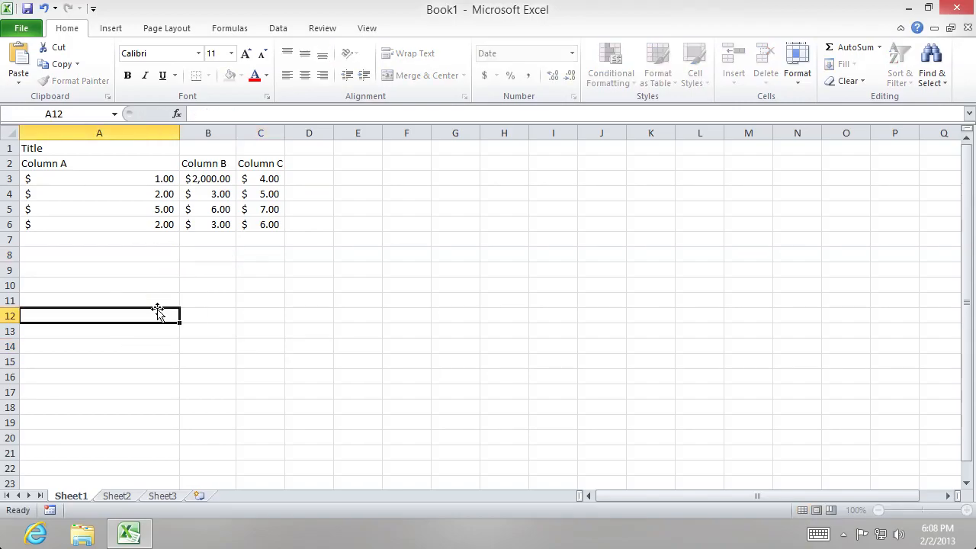
pyautogui.doubleClick(177, 129)
pyautogui.click(184, 283)
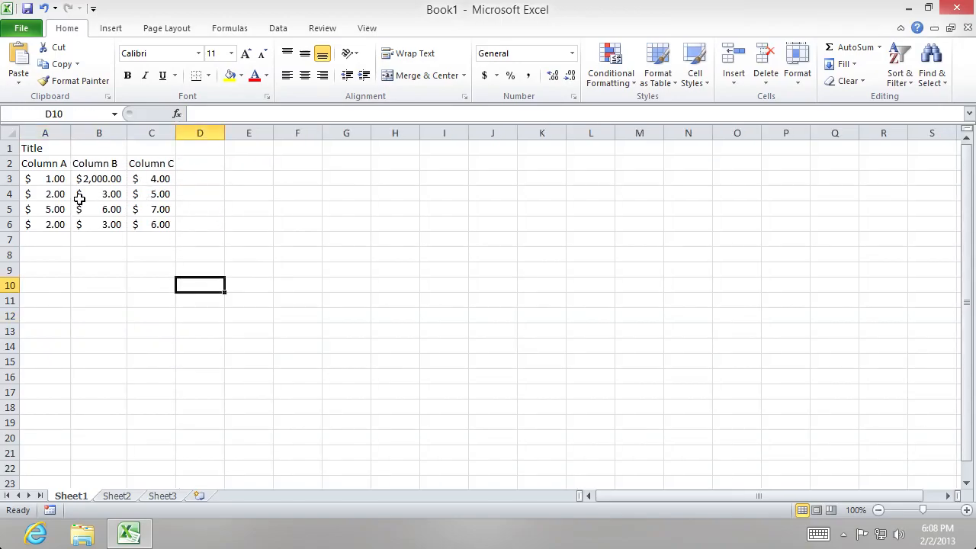
# Step: Change the header in cell C2 to "Column CDF" and autofit column C to it
pyautogui.click(174, 164)
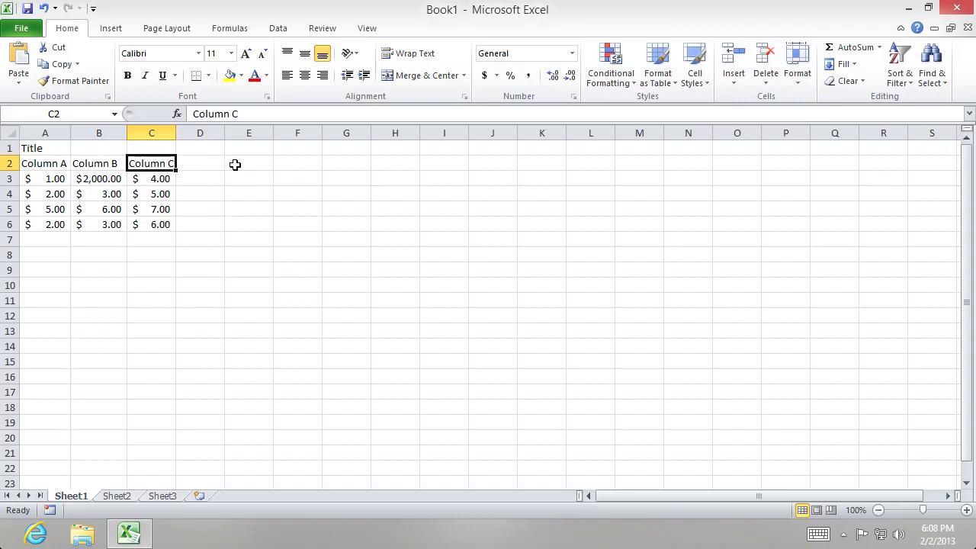
pyautogui.press('Left')
pyautogui.press('Right')
pyautogui.click(259, 112)
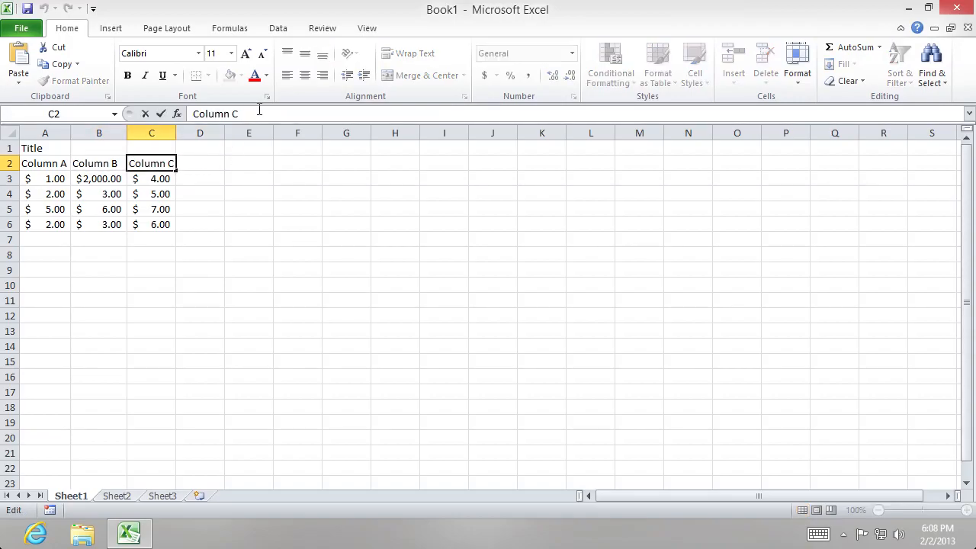
pyautogui.write('DF')
pyautogui.click(248, 254)
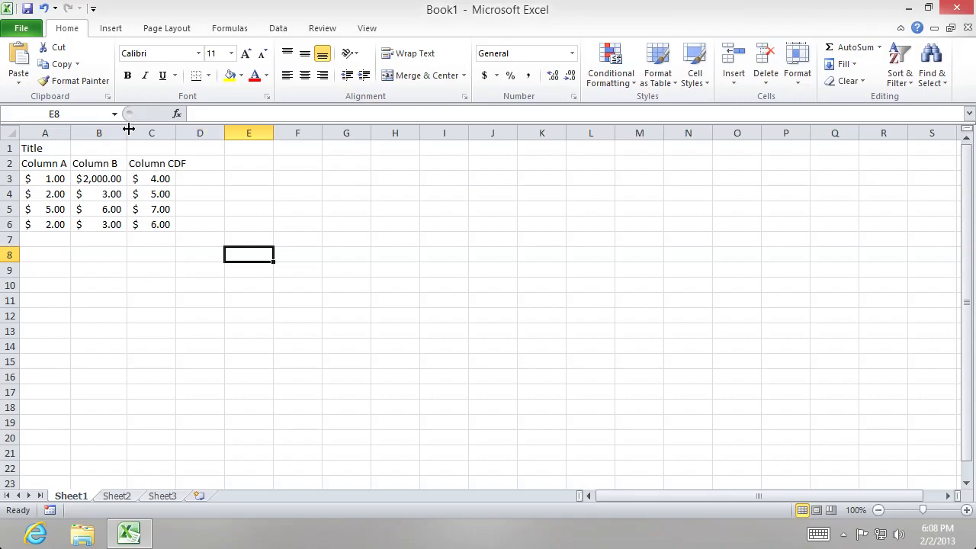
pyautogui.doubleClick(176, 133)
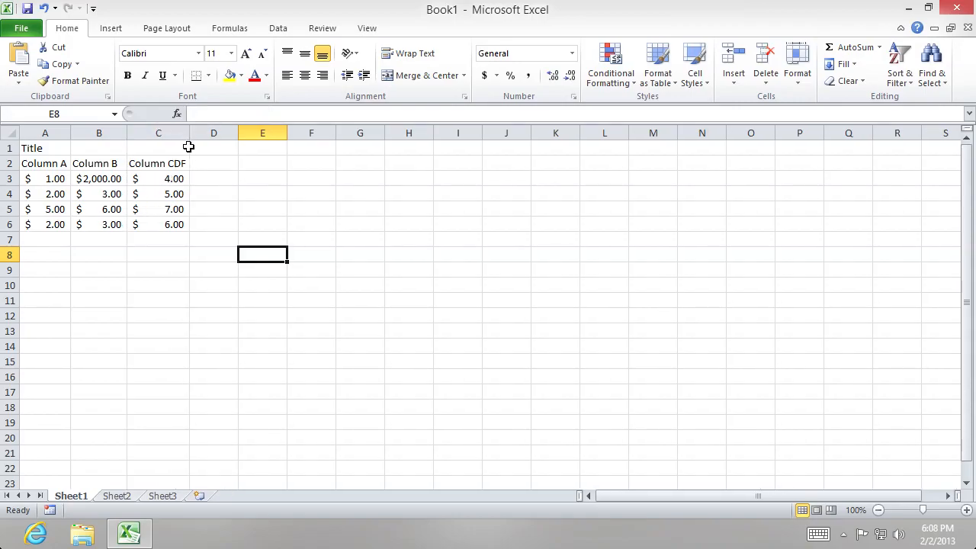
pyautogui.click(214, 163)
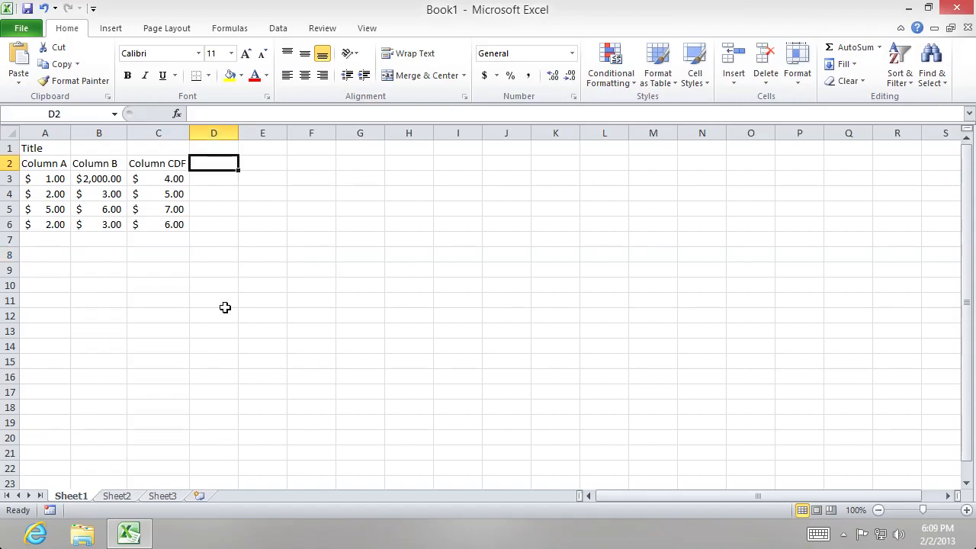
# Step: Enter the sentence "I can start typing a very sentence." in cell D9
pyautogui.click(229, 274)
pyautogui.write('I can start typing a ver')
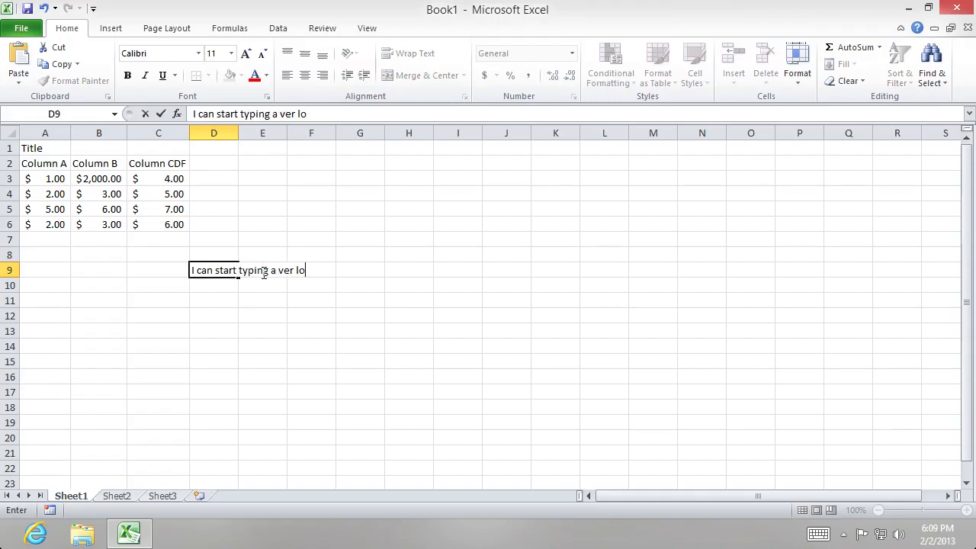
pyautogui.write('y sentance.')
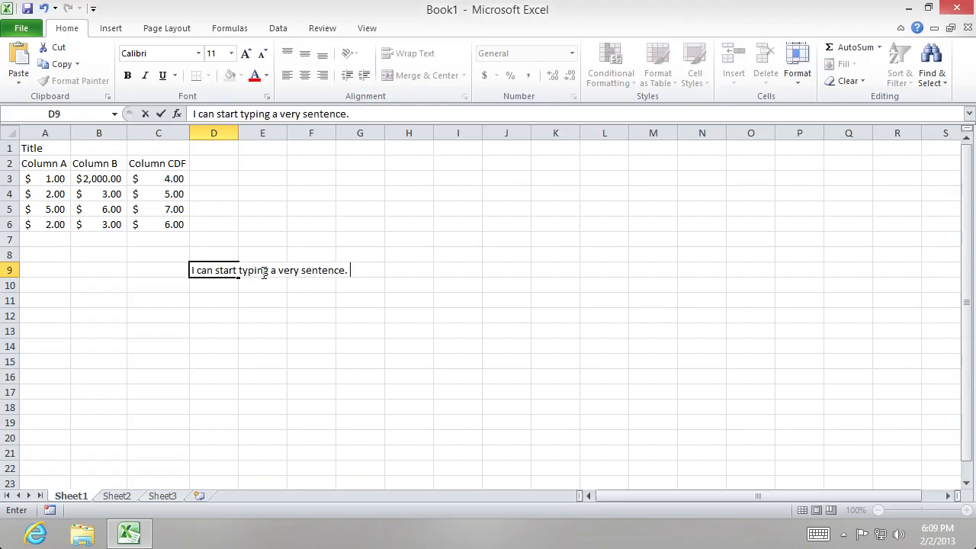
pyautogui.click(290, 341)
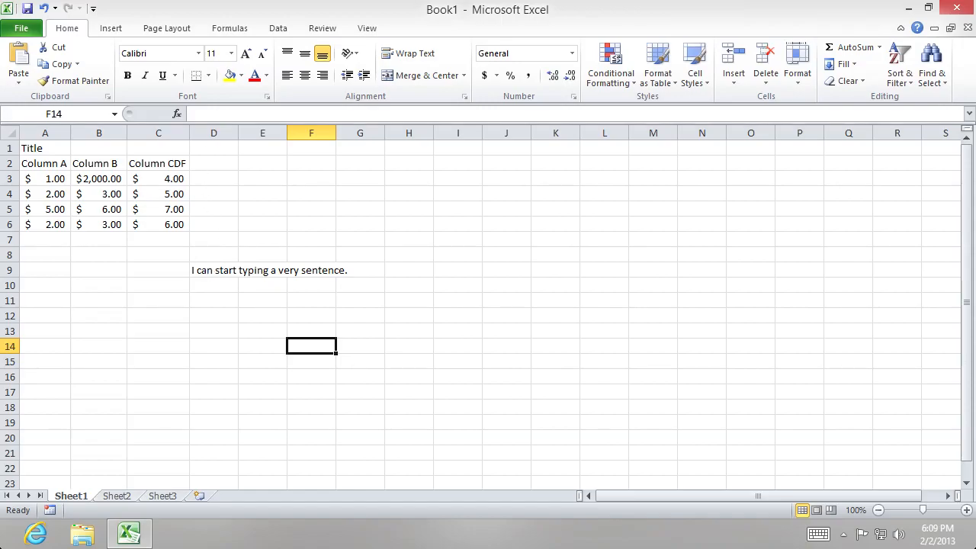
# Step: Check the contents of cells F9, E9 and D9 to find which one holds the sentence
pyautogui.moveTo(265, 240); pyautogui.dragTo(269, 194)
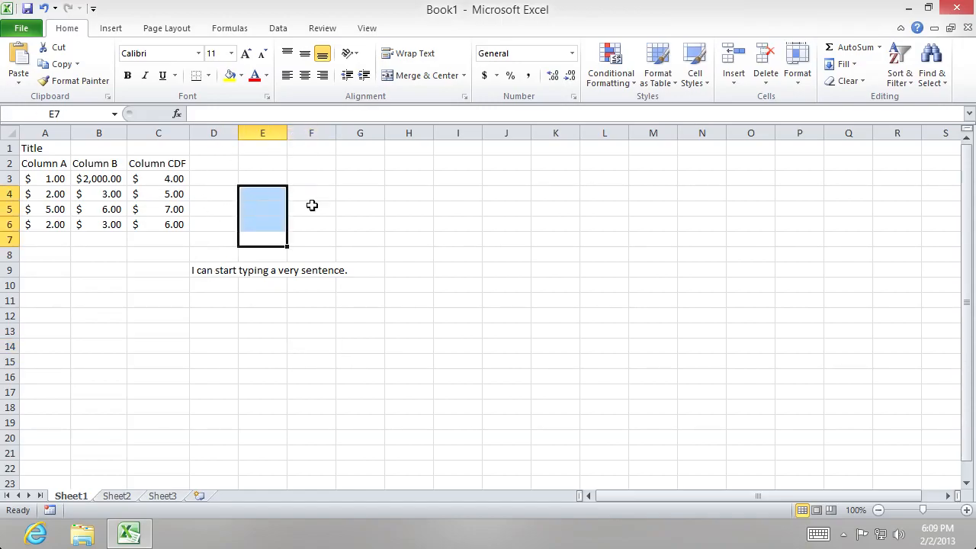
pyautogui.click(355, 299)
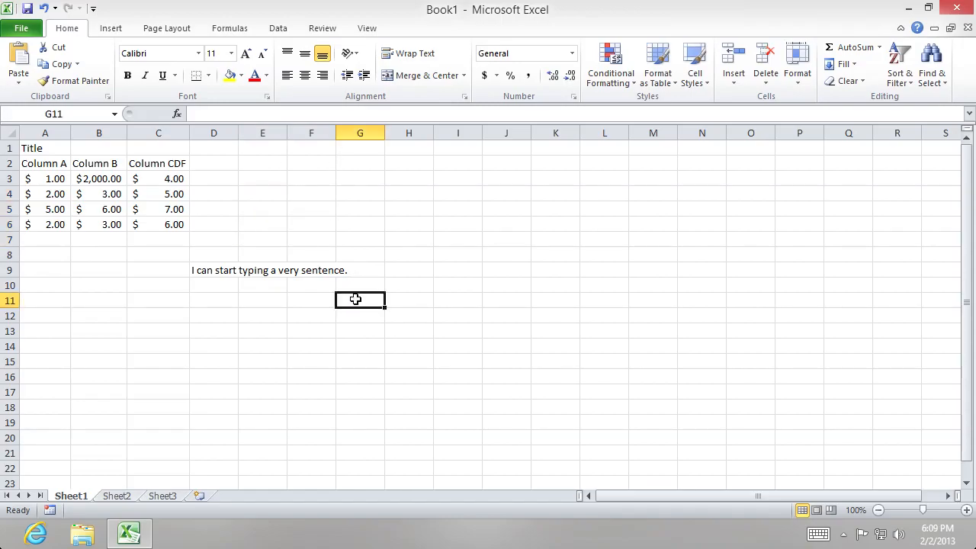
pyautogui.click(315, 271)
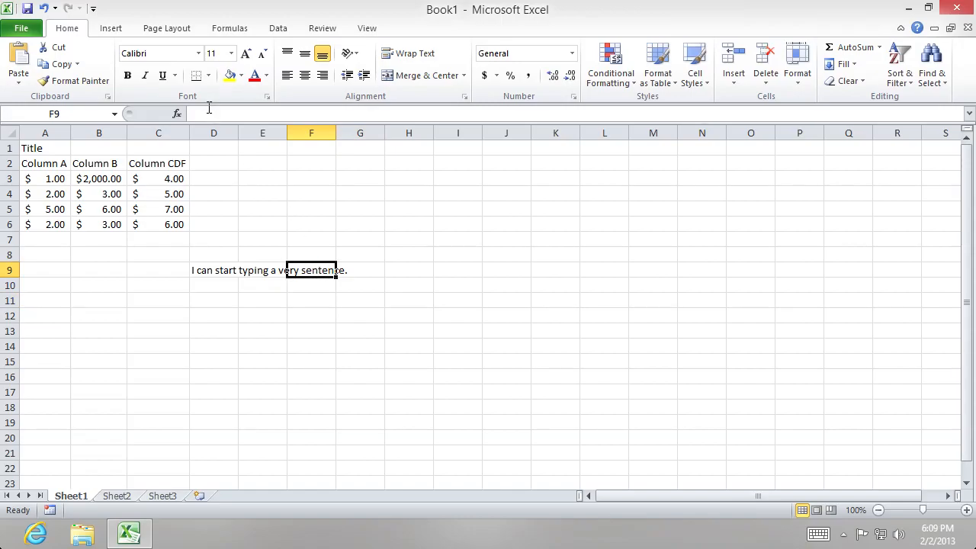
pyautogui.click(266, 270)
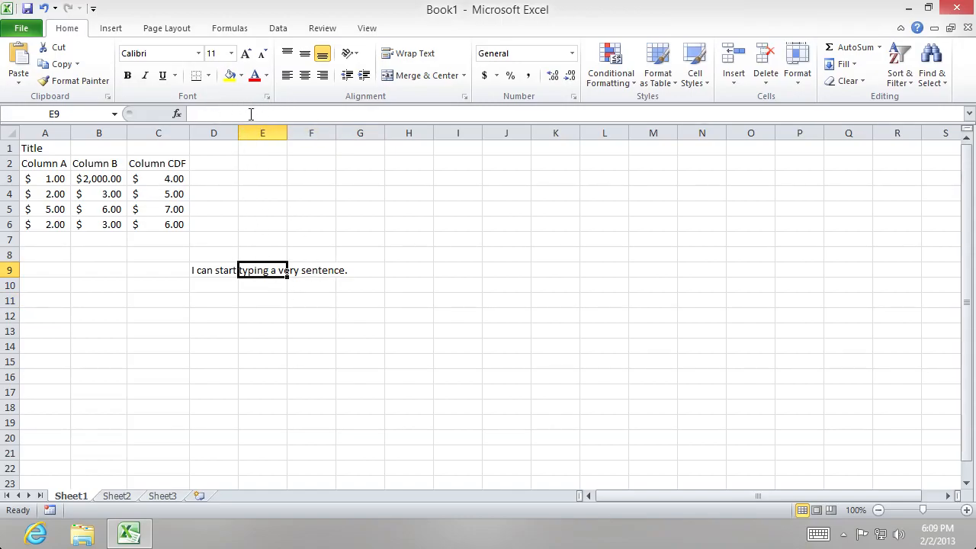
pyautogui.rightClick(219, 270)
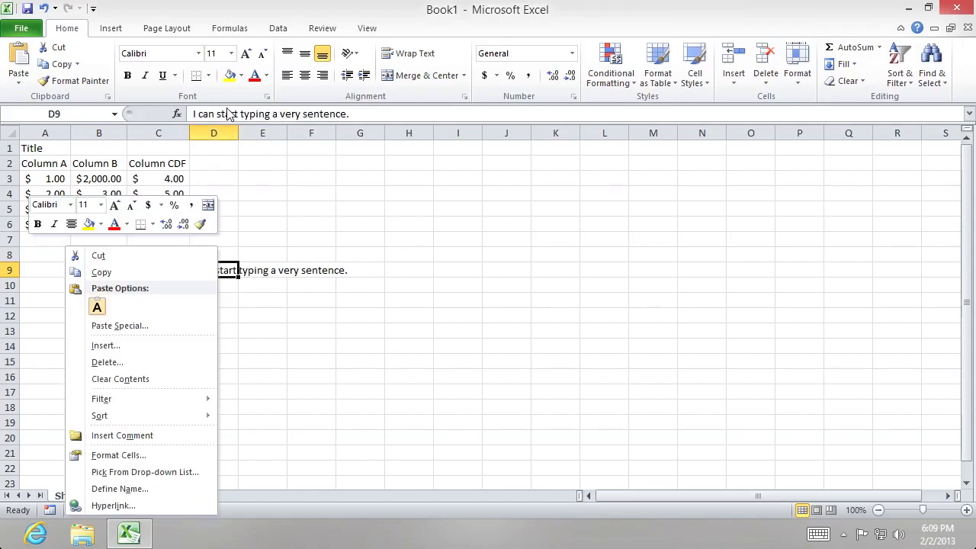
pyautogui.click(286, 147)
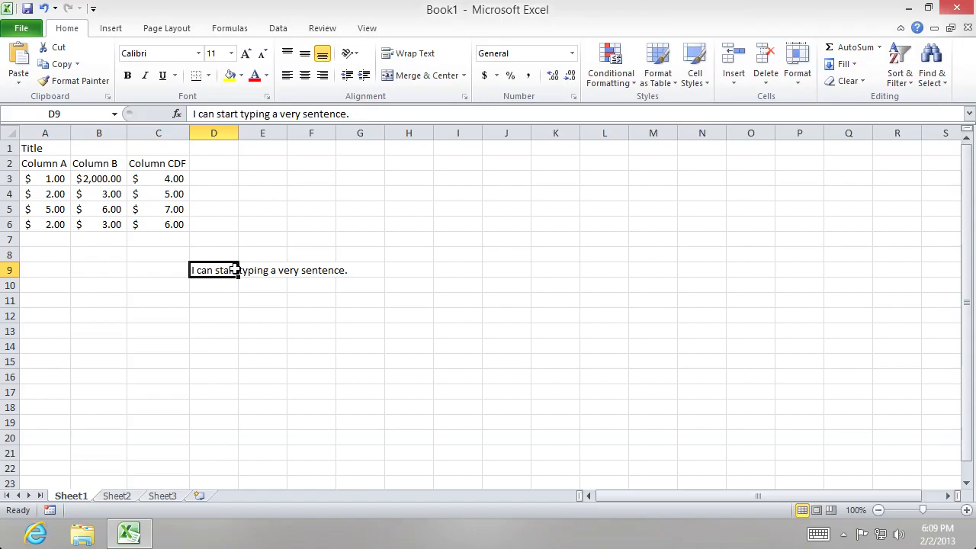
# Step: Autofit column D to the width of the sentence in cell D9
pyautogui.doubleClick(238, 133)
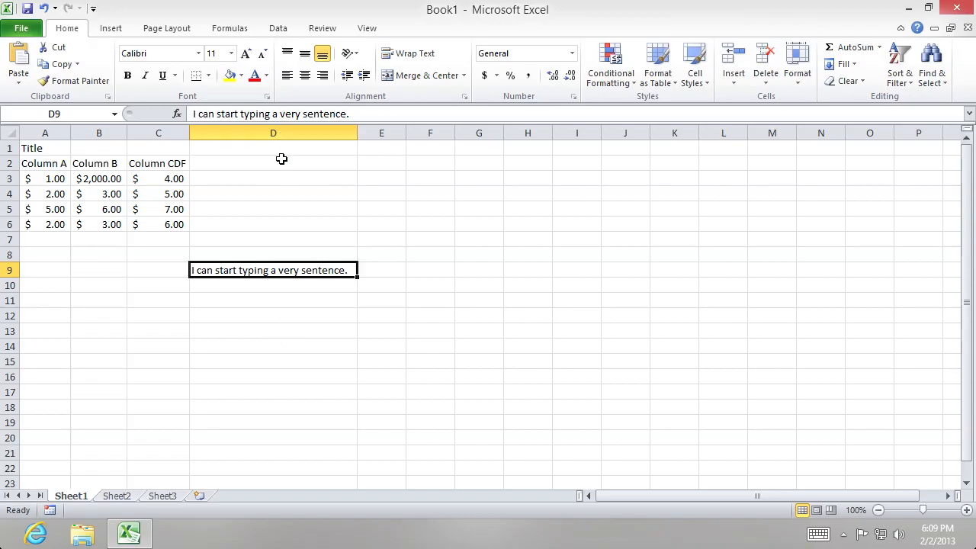
pyautogui.click(296, 296)
# Step: Clear the sentence from cell D9 and narrow column D to roughly the width of its neighbouring columns
pyautogui.click(304, 272)
pyautogui.press('BackSpace')
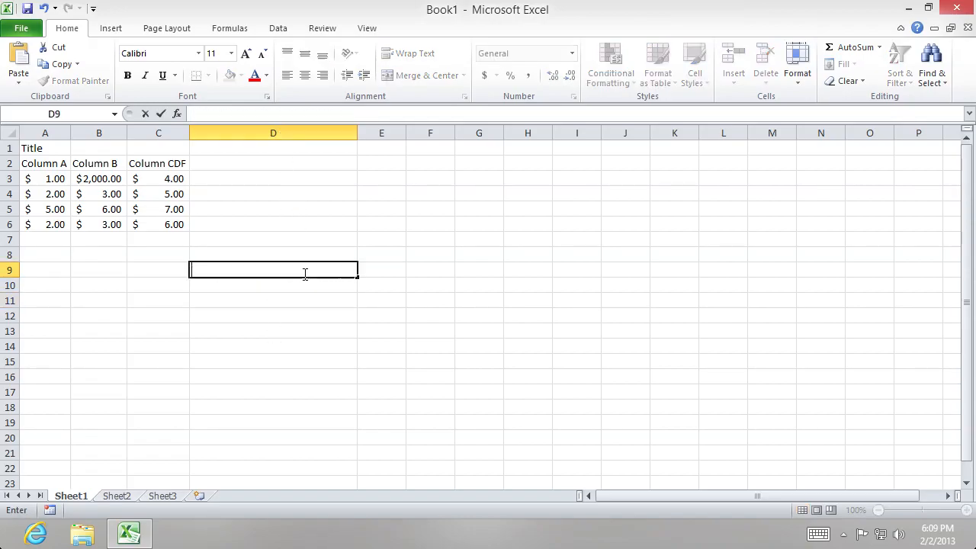
pyautogui.click(357, 133)
pyautogui.moveTo(356, 131); pyautogui.dragTo(245, 131)
pyautogui.click(312, 223)
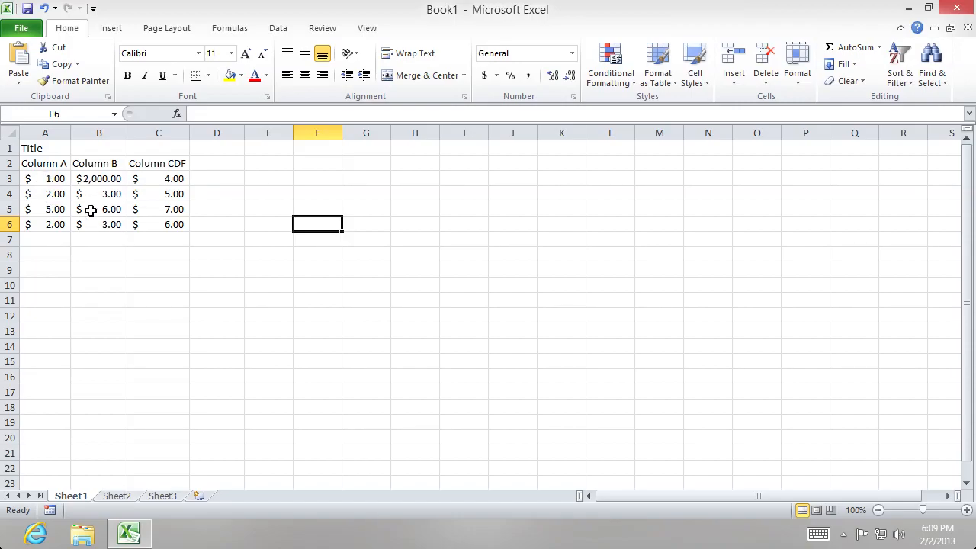
# Step: Make the three column headers in cells A2, B2 and C2 bold
pyautogui.click(65, 163)
pyautogui.click(127, 76)
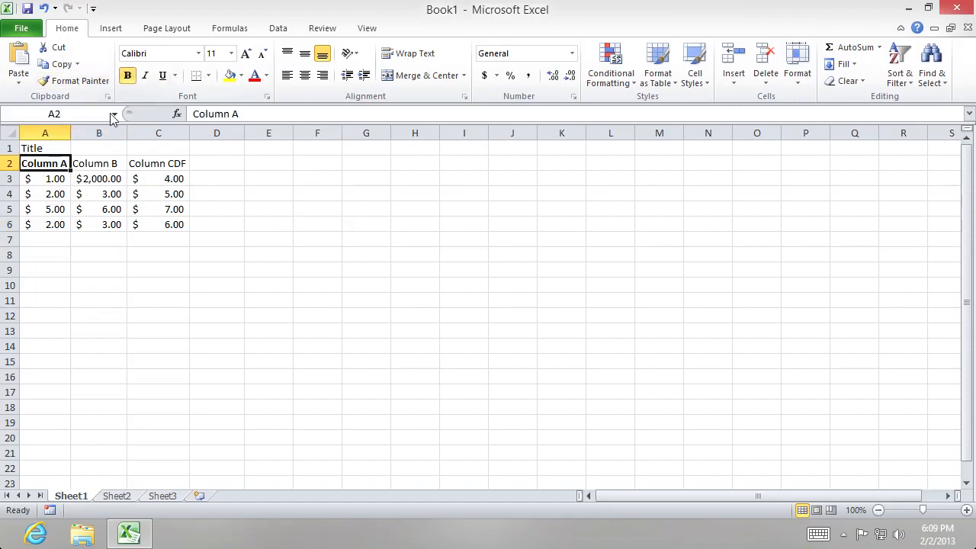
pyautogui.click(89, 164)
pyautogui.click(128, 76)
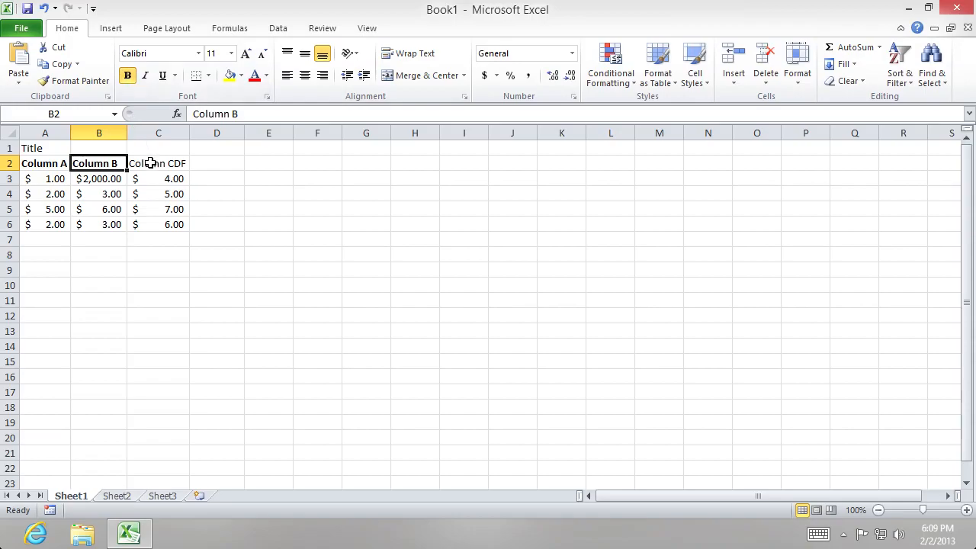
pyautogui.click(150, 163)
pyautogui.click(127, 76)
pyautogui.click(266, 224)
# Step: Try right, centre and left alignment in turn on the column headers in A2:C2
pyautogui.moveTo(57, 167); pyautogui.dragTo(179, 165)
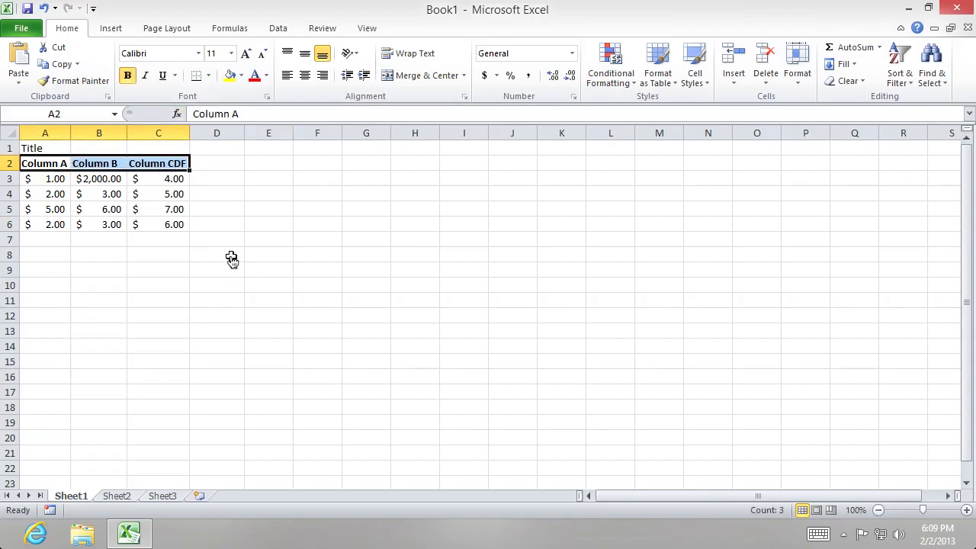
pyautogui.click(322, 75)
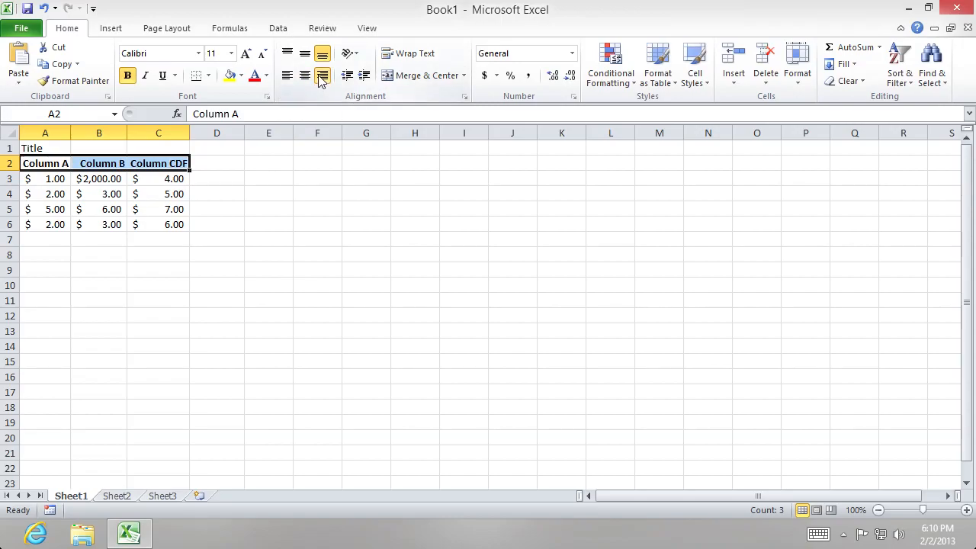
pyautogui.click(305, 75)
pyautogui.click(287, 76)
# Step: Widen columns C, B and A so each has clear spare room around its header
pyautogui.moveTo(186, 134); pyautogui.dragTo(226, 133)
pyautogui.moveTo(126, 134); pyautogui.dragTo(164, 134)
pyautogui.moveTo(70, 134); pyautogui.dragTo(104, 133)
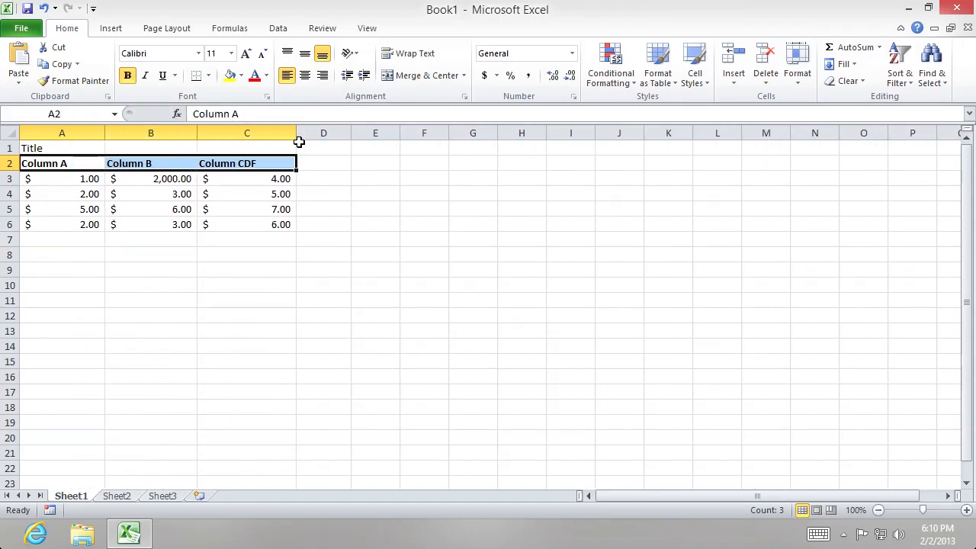
# Step: Apply right and centre alignment to the headers in A2:C2 and finish with left alignment
pyautogui.click(323, 76)
pyautogui.click(306, 76)
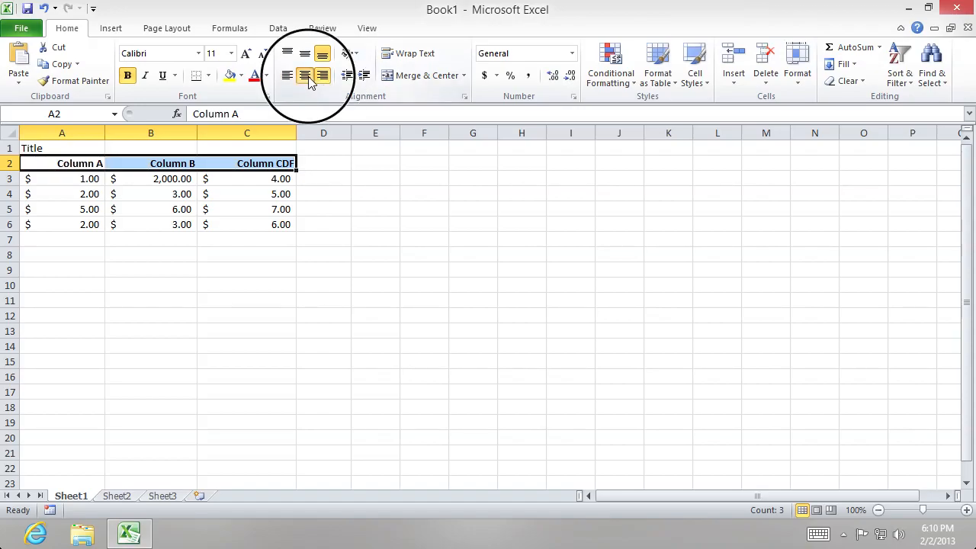
pyautogui.click(289, 76)
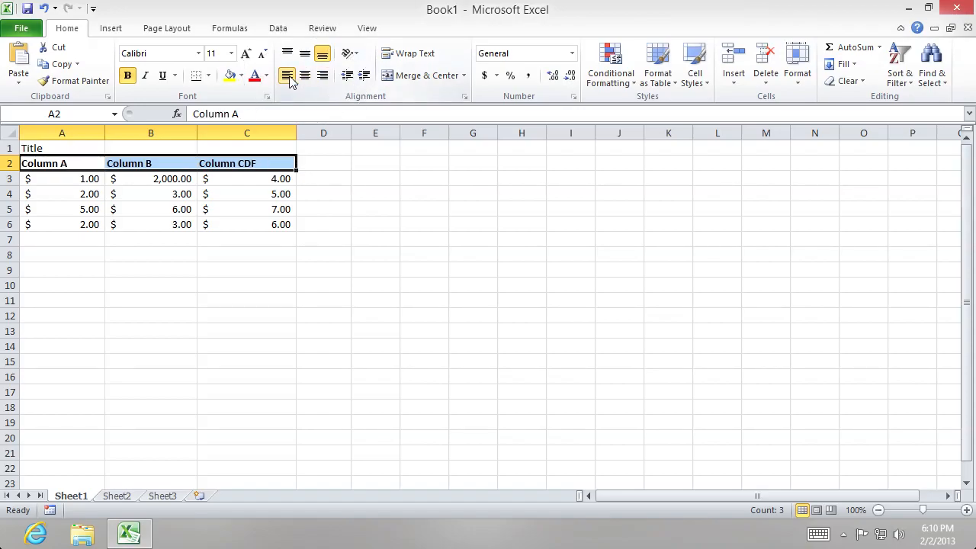
# Step: Make row 2 several times taller and try middle and top vertical alignment on its headers, finishing with bottom alignment
pyautogui.click(305, 54)
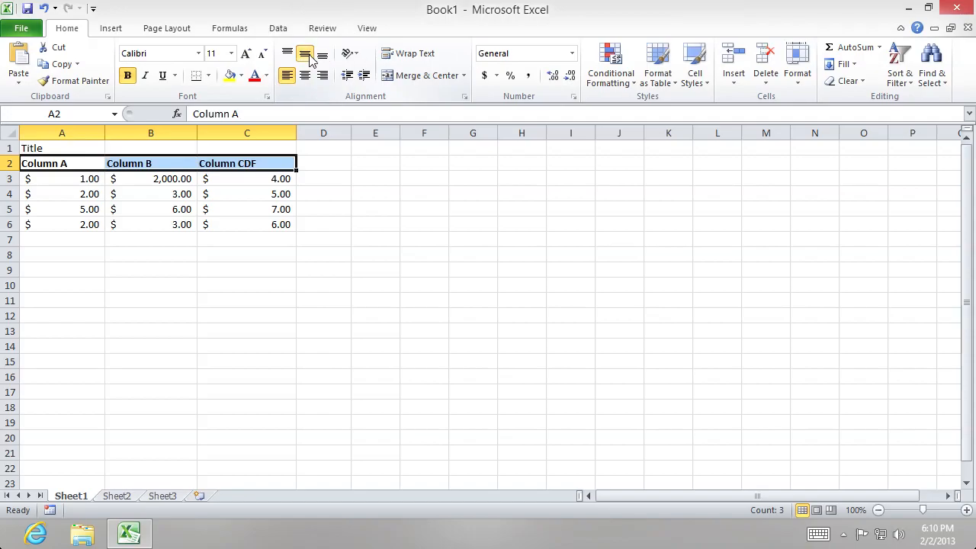
pyautogui.moveTo(10, 170); pyautogui.dragTo(10, 222)
pyautogui.click(288, 54)
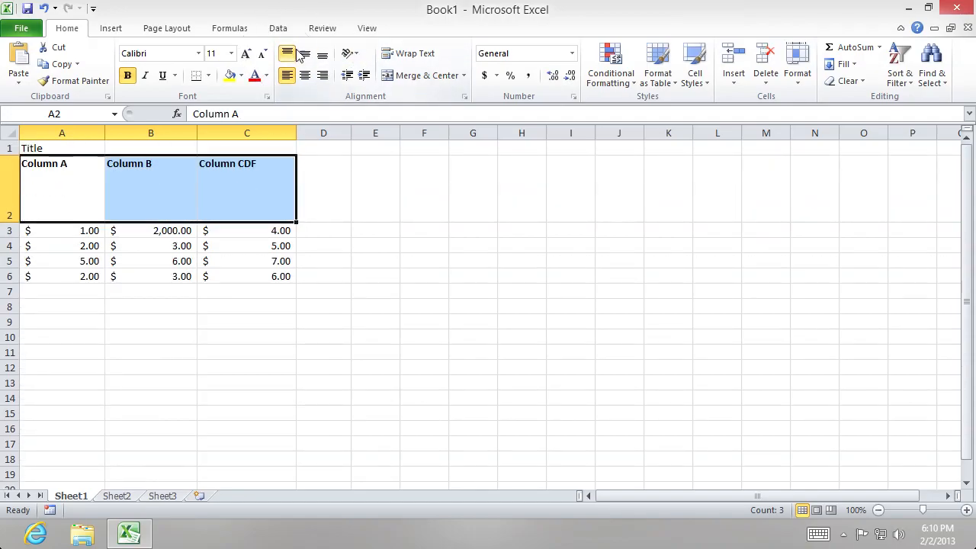
pyautogui.click(305, 54)
pyautogui.click(323, 55)
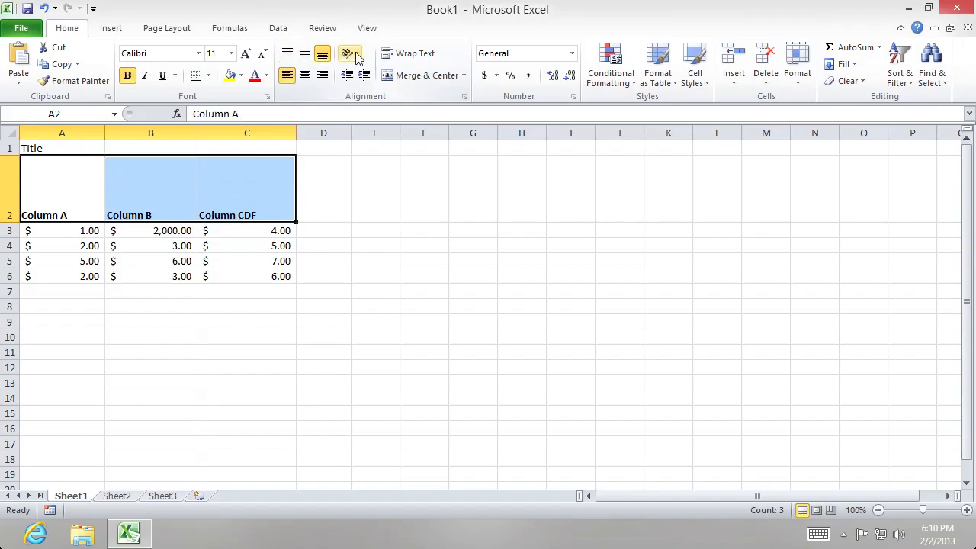
# Step: Rotate the header text in A2:C2 diagonally upward using the alignment orientation in Format Cells
pyautogui.click(345, 55)
pyautogui.click(388, 202)
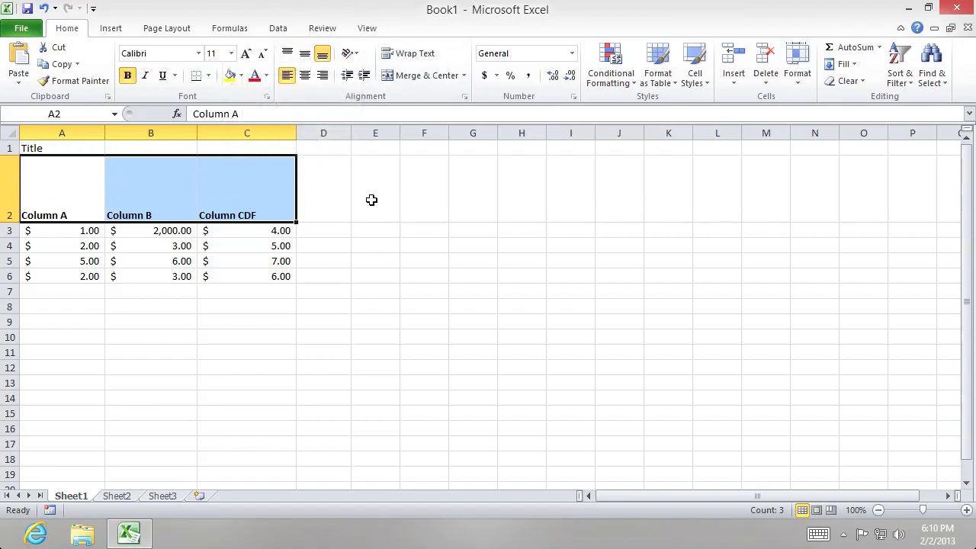
pyautogui.rightClick(245, 193)
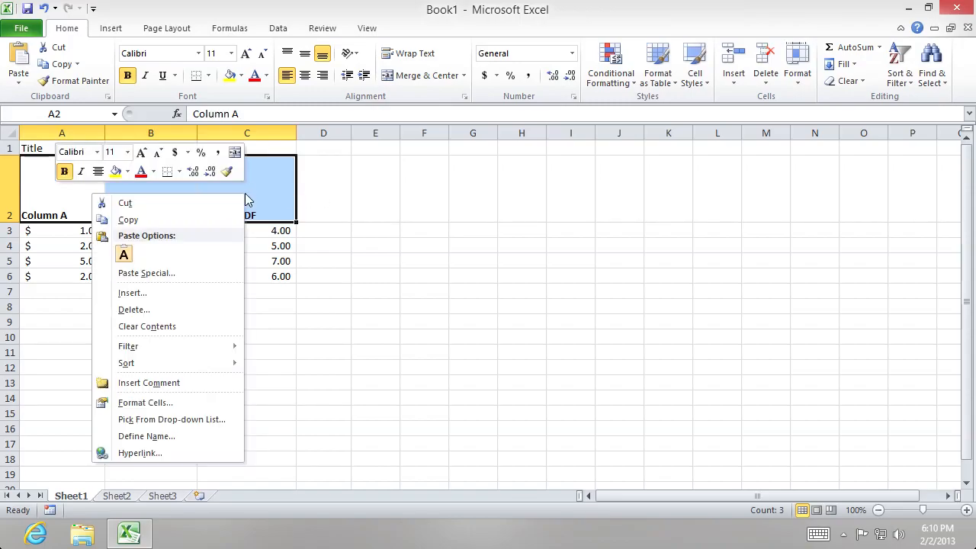
pyautogui.click(196, 402)
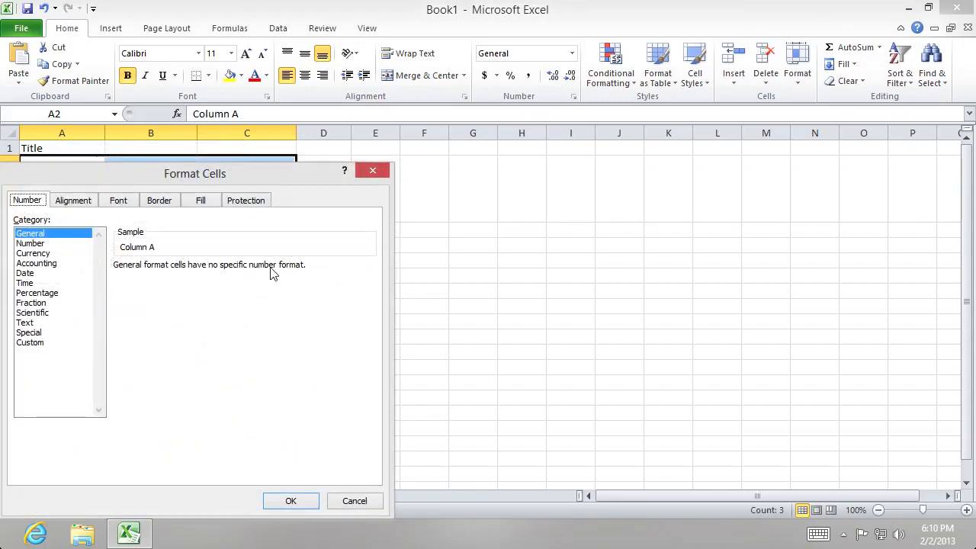
pyautogui.click(85, 201)
pyautogui.moveTo(135, 170); pyautogui.dragTo(267, 97)
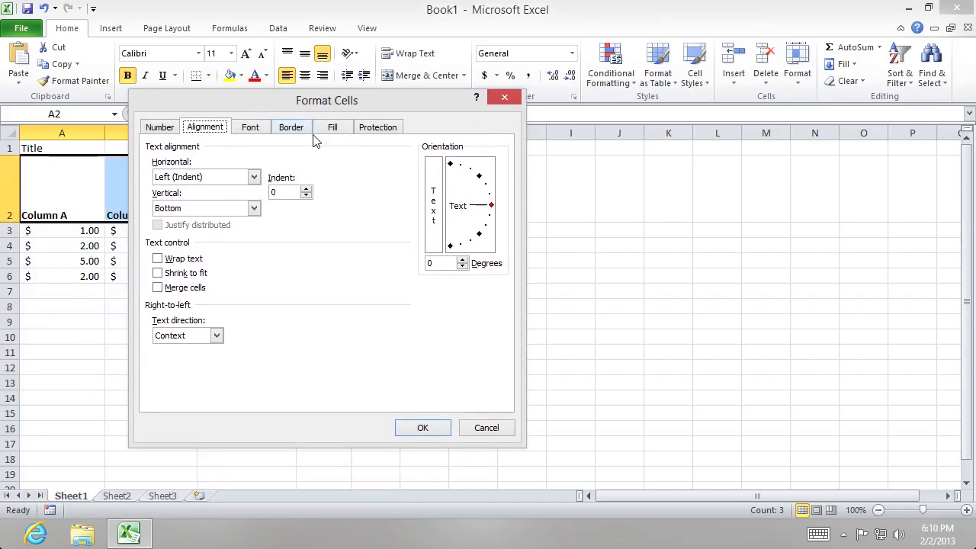
pyautogui.moveTo(492, 207); pyautogui.dragTo(481, 180)
pyautogui.click(422, 427)
pyautogui.click(390, 398)
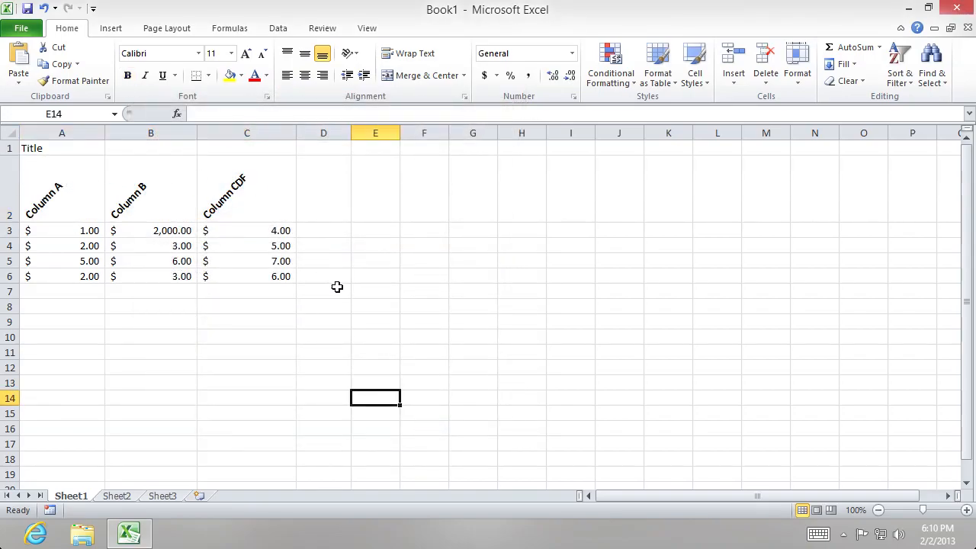
# Step: Enter "We want a sentence in a cell." in A8, and try auto-fitting column A to it before narrowing the column again
pyautogui.click(80, 307)
pyautogui.write('W')
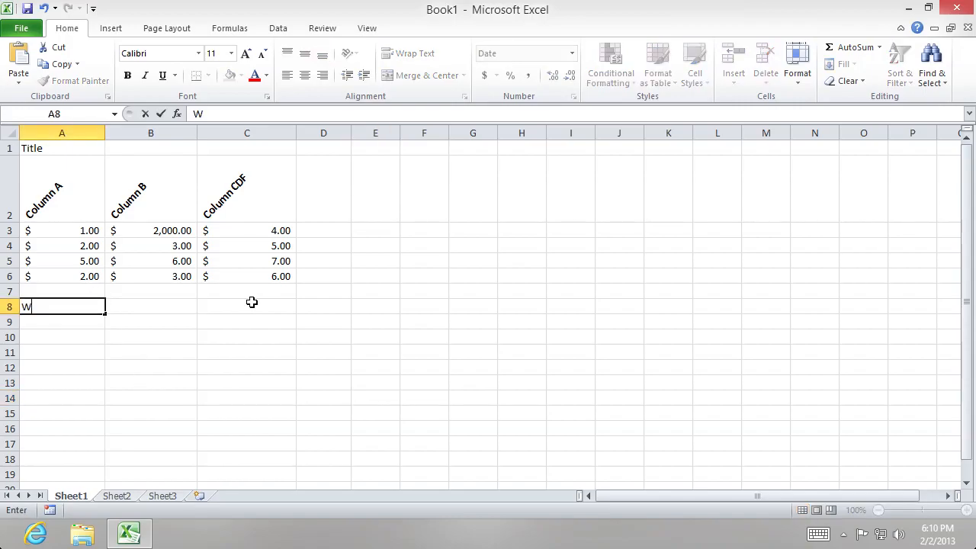
pyautogui.write('e want a sentence in a cell.')
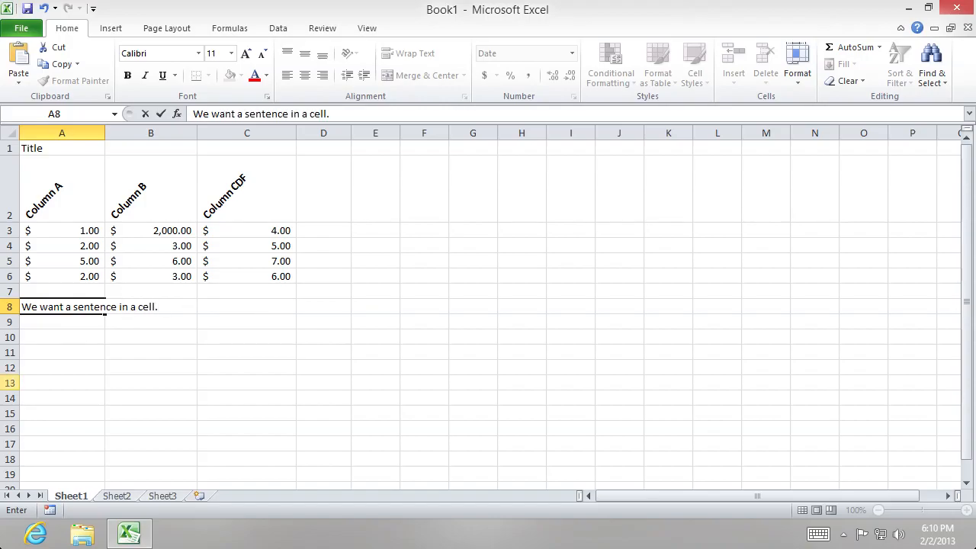
pyautogui.click(148, 370)
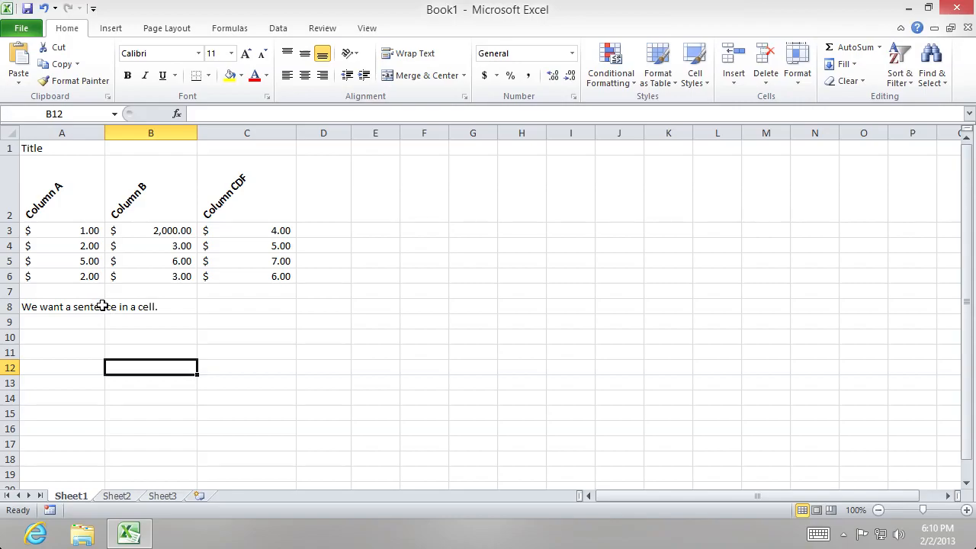
pyautogui.doubleClick(106, 133)
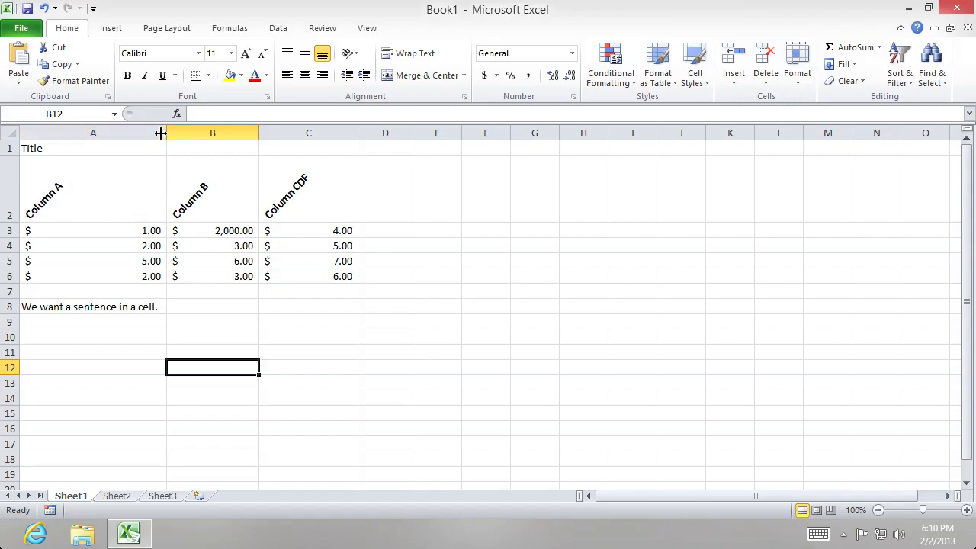
pyautogui.moveTo(163, 133); pyautogui.dragTo(102, 133)
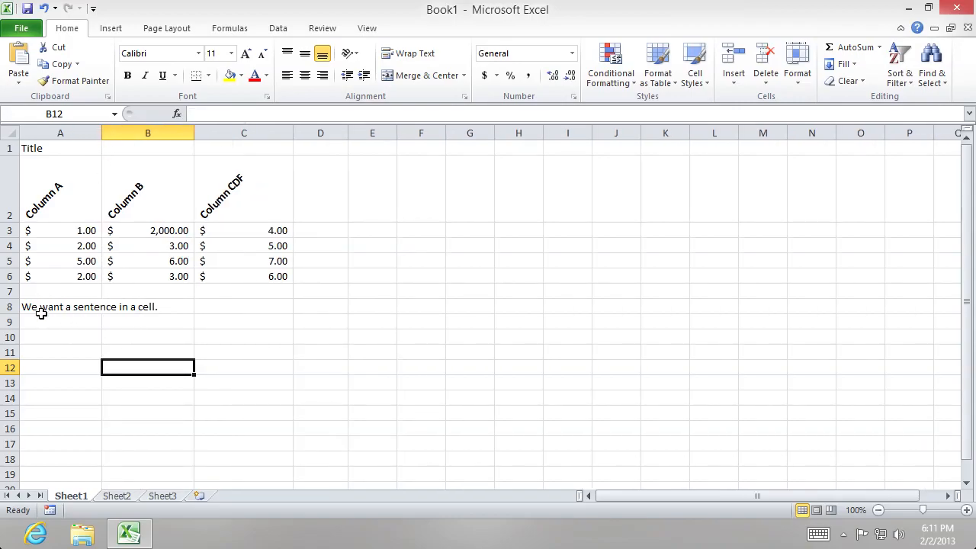
# Step: Turn on text wrapping for the sentence in A8 through Format Cells
pyautogui.click(63, 307)
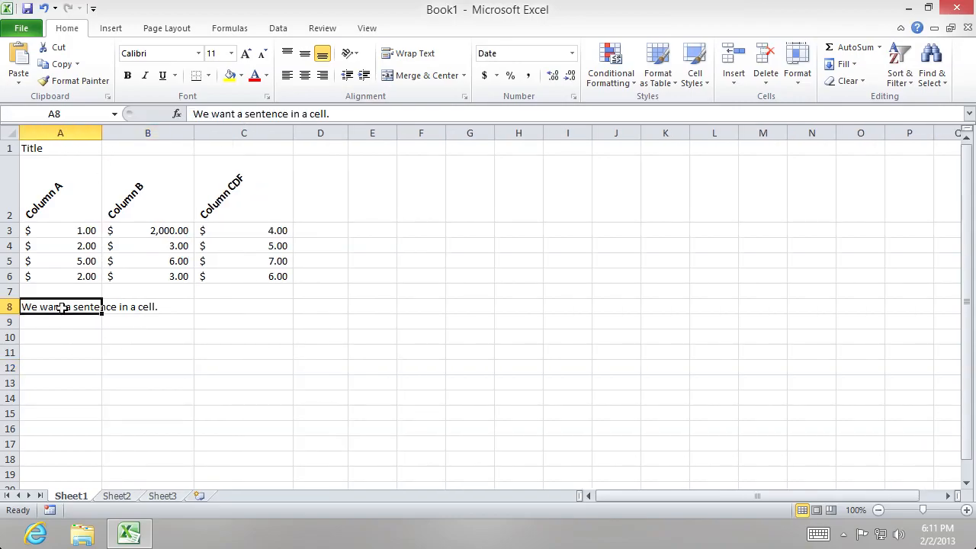
pyautogui.rightClick(64, 308)
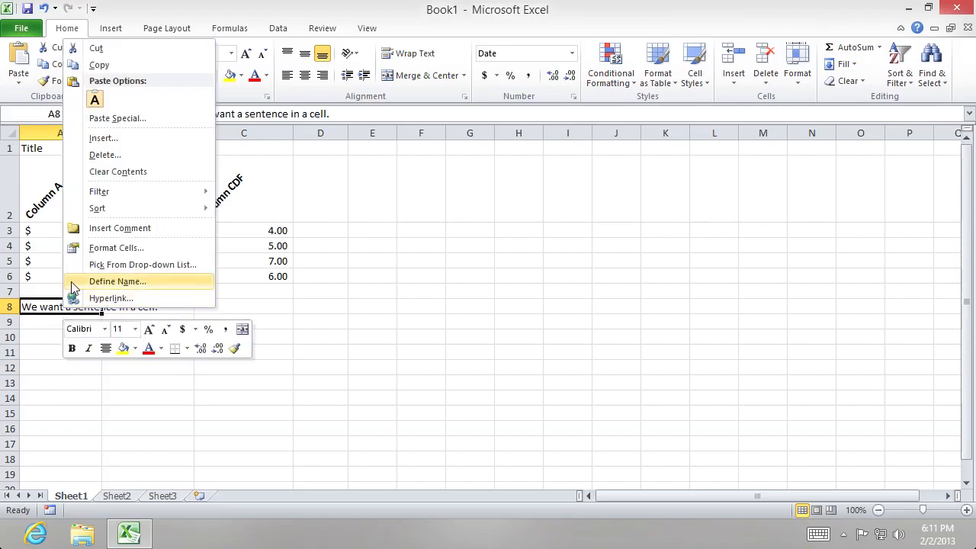
pyautogui.click(85, 253)
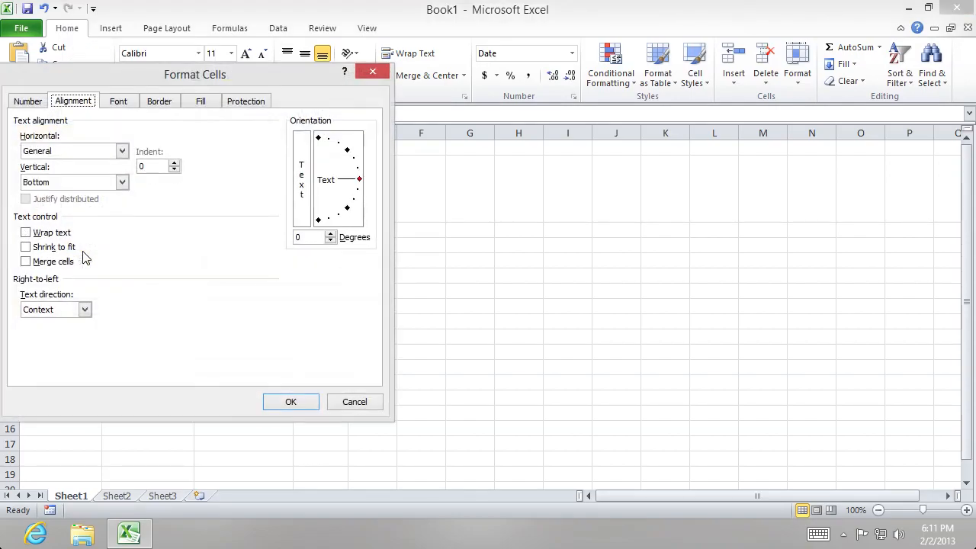
pyautogui.click(25, 232)
pyautogui.click(279, 403)
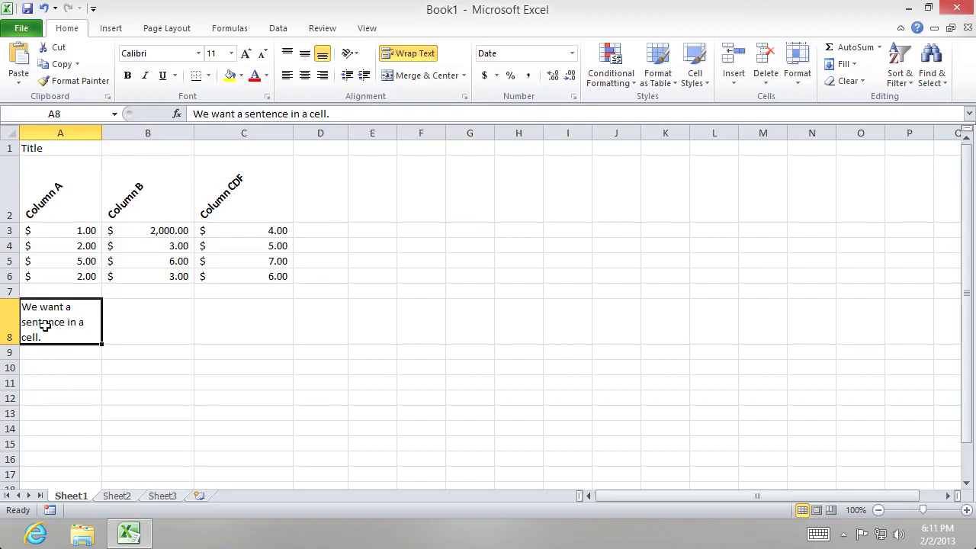
pyautogui.click(214, 340)
# Step: Clear the sentence from A8 and auto-fit row 8 back to the standard height
pyautogui.click(56, 333)
pyautogui.press('BackSpace')
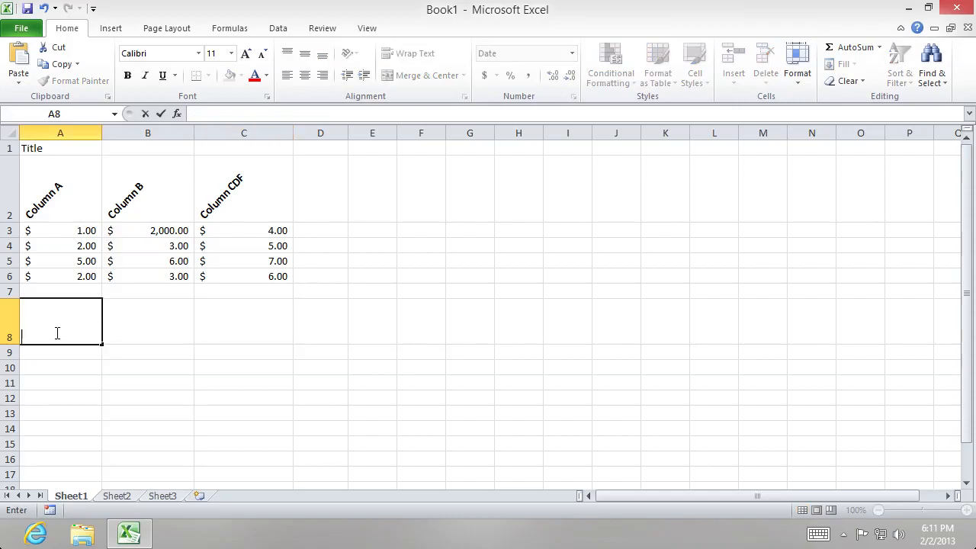
pyautogui.doubleClick(9, 345)
pyautogui.click(81, 366)
pyautogui.click(125, 428)
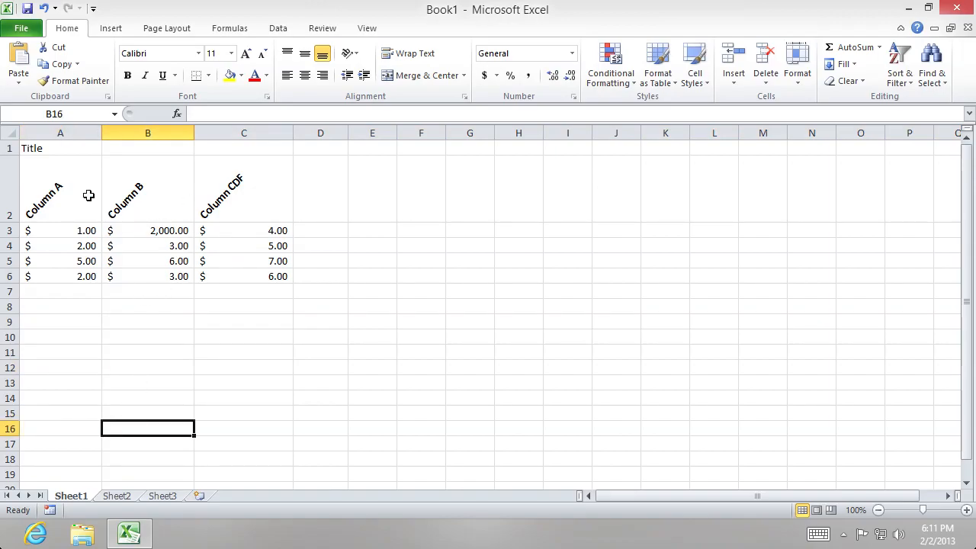
# Step: Look through the number, alignment, font, border and fill settings in Format Cells for C9, and give the cell the Currency format
pyautogui.rightClick(253, 318)
pyautogui.click(196, 256)
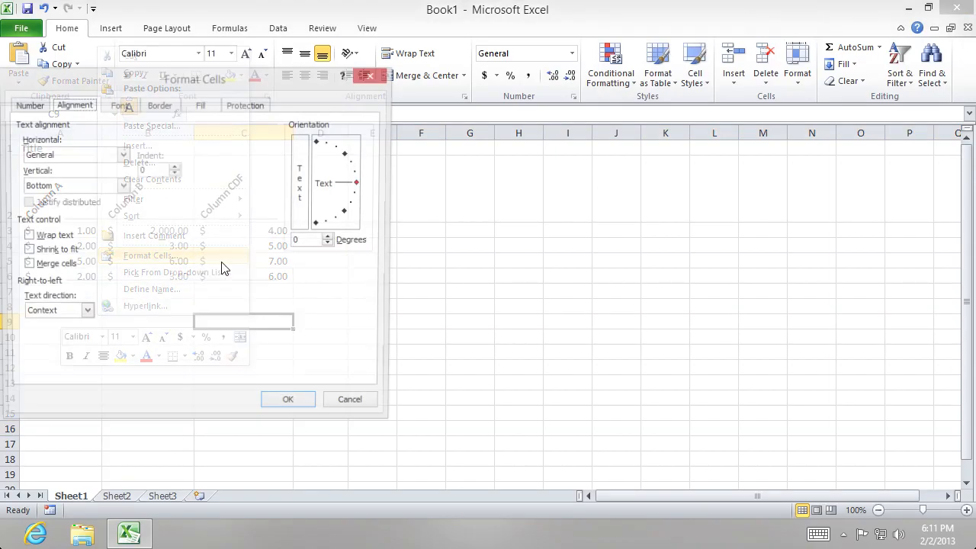
pyautogui.click(35, 108)
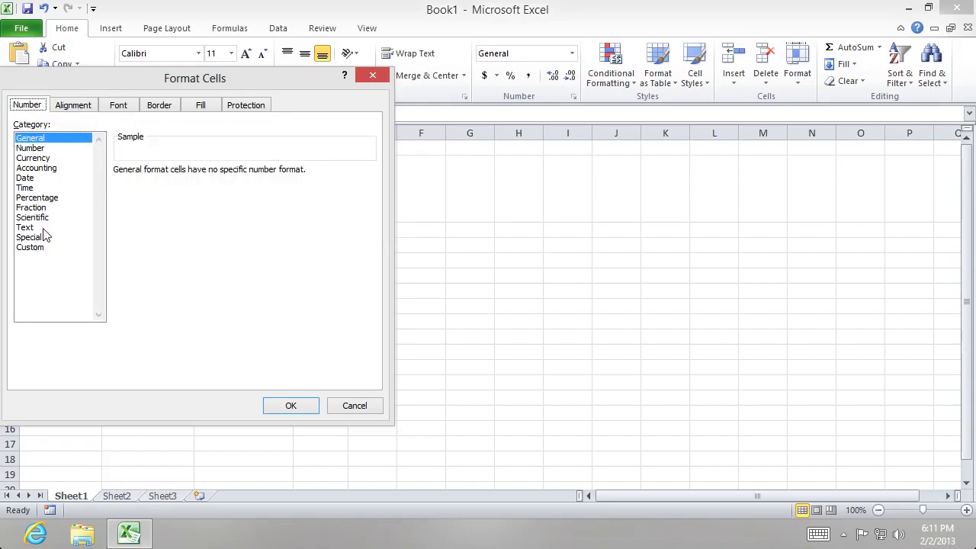
pyautogui.click(42, 158)
pyautogui.click(32, 148)
pyautogui.click(42, 158)
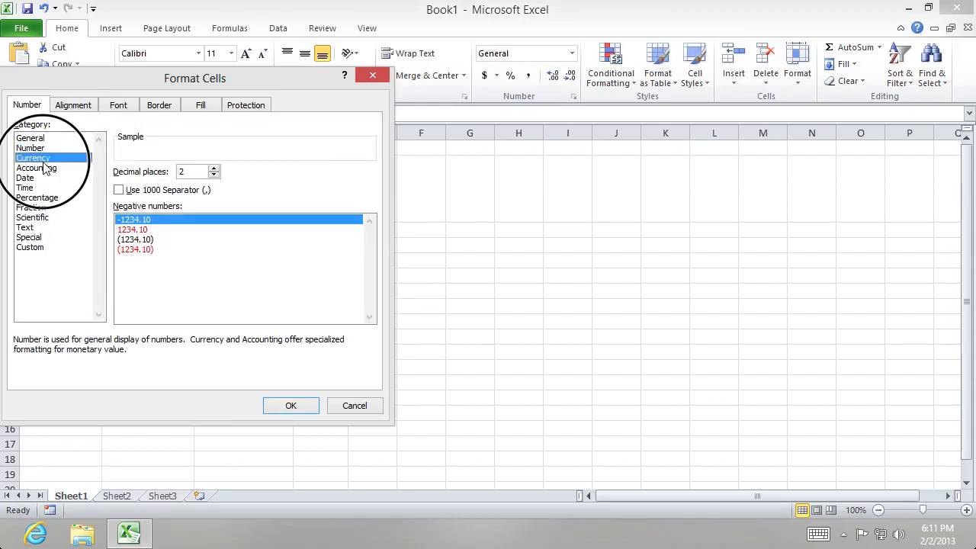
pyautogui.click(71, 107)
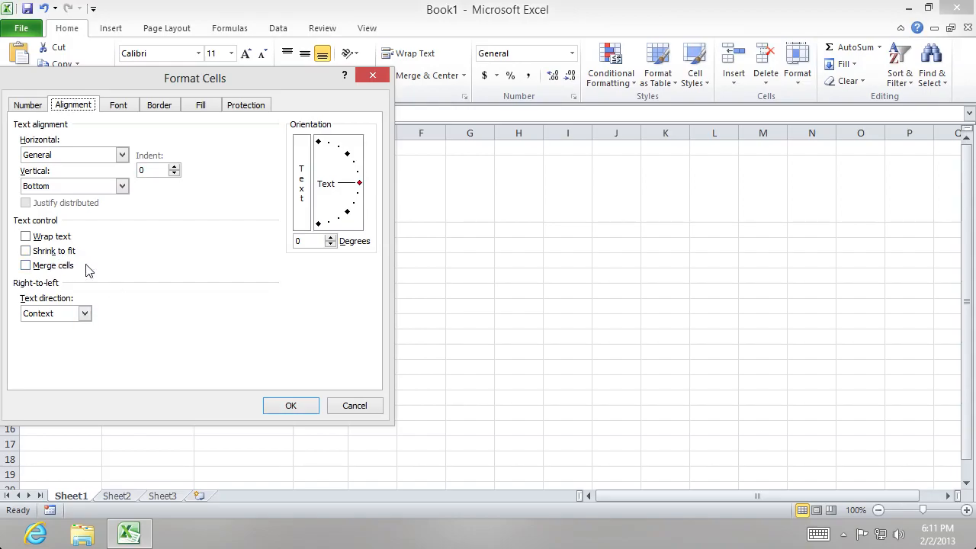
pyautogui.click(134, 106)
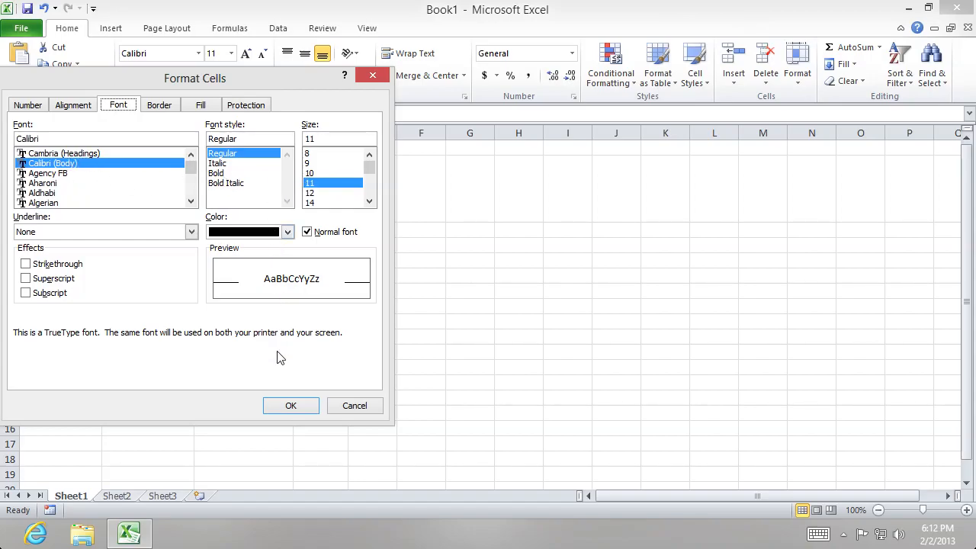
pyautogui.click(155, 106)
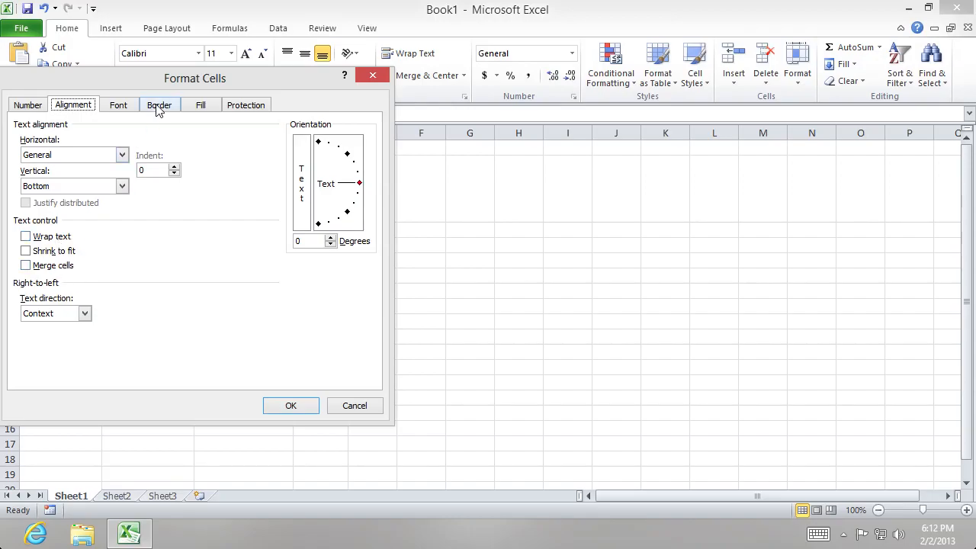
pyautogui.click(197, 105)
pyautogui.click(309, 407)
pyautogui.click(490, 369)
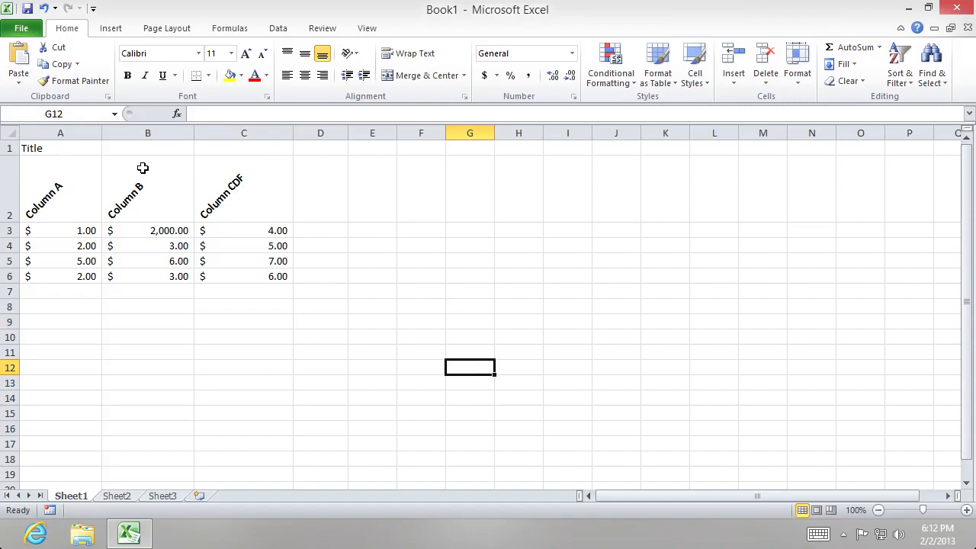
# Step: Check the table in the print preview and apply all borders to A1:C6
pyautogui.click(23, 31)
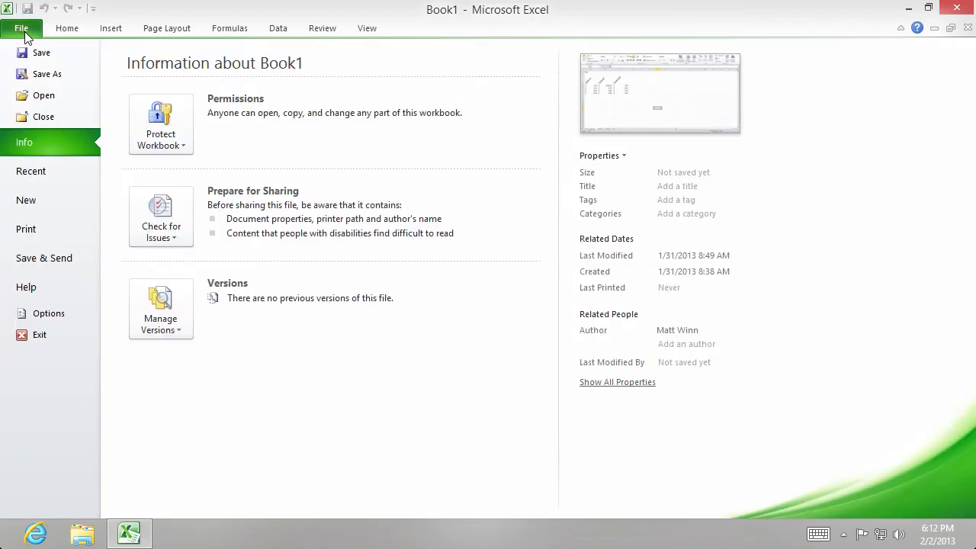
pyautogui.click(42, 228)
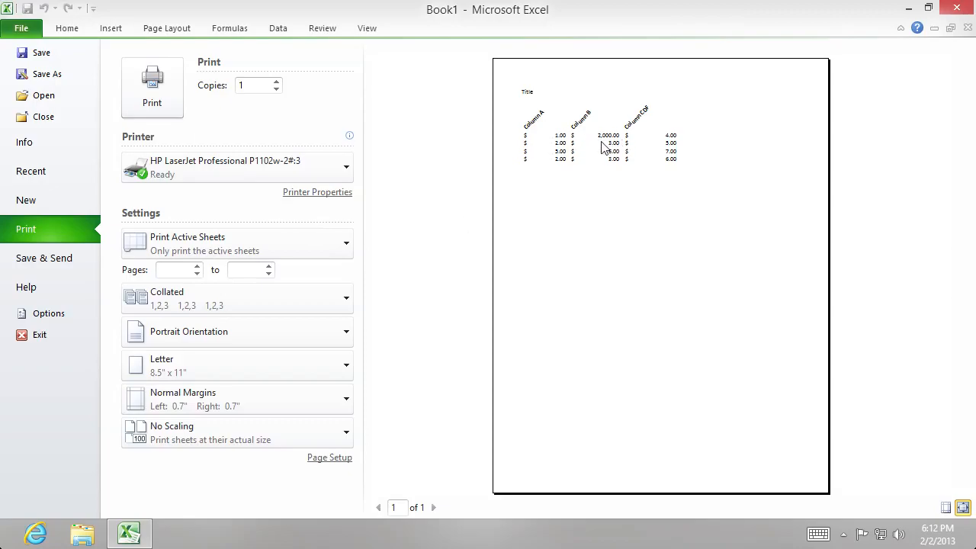
pyautogui.click(61, 32)
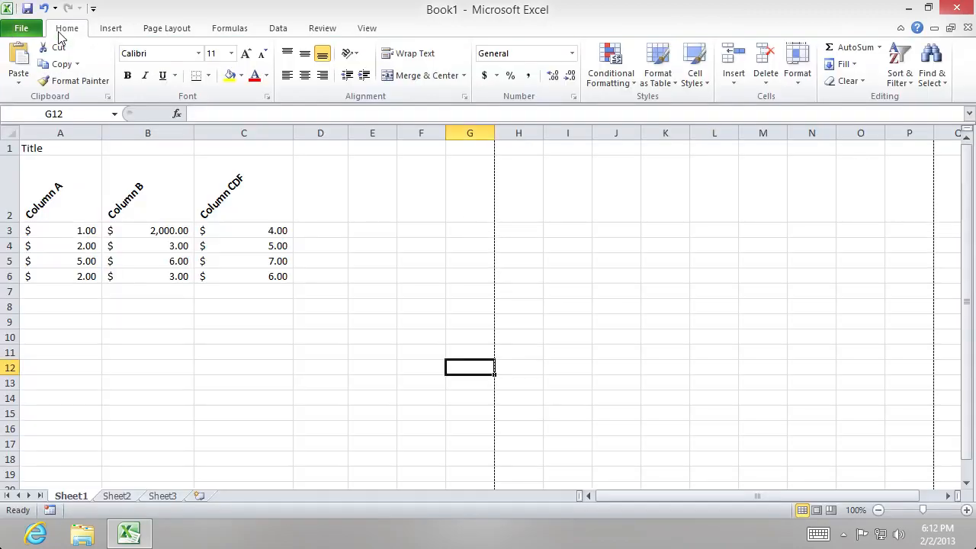
pyautogui.click(176, 308)
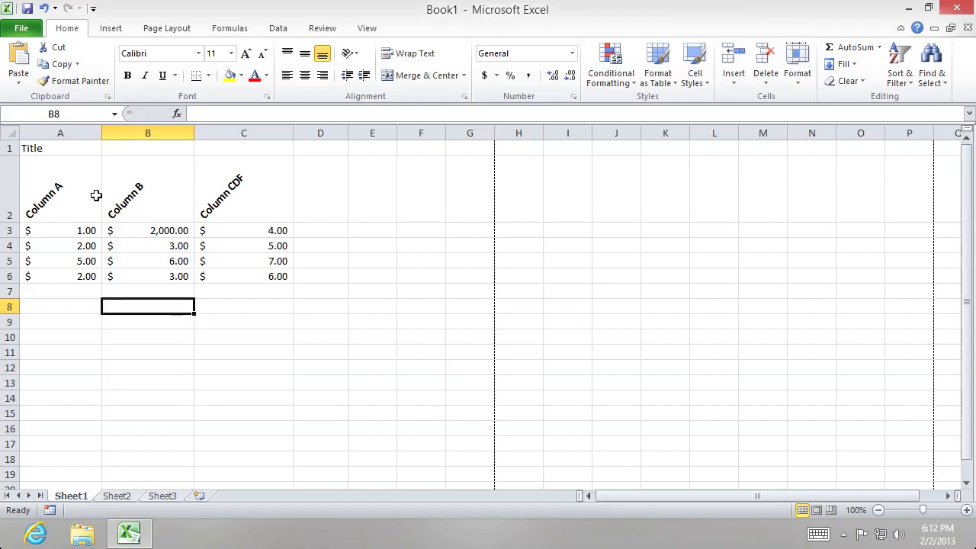
pyautogui.moveTo(52, 151); pyautogui.dragTo(219, 274)
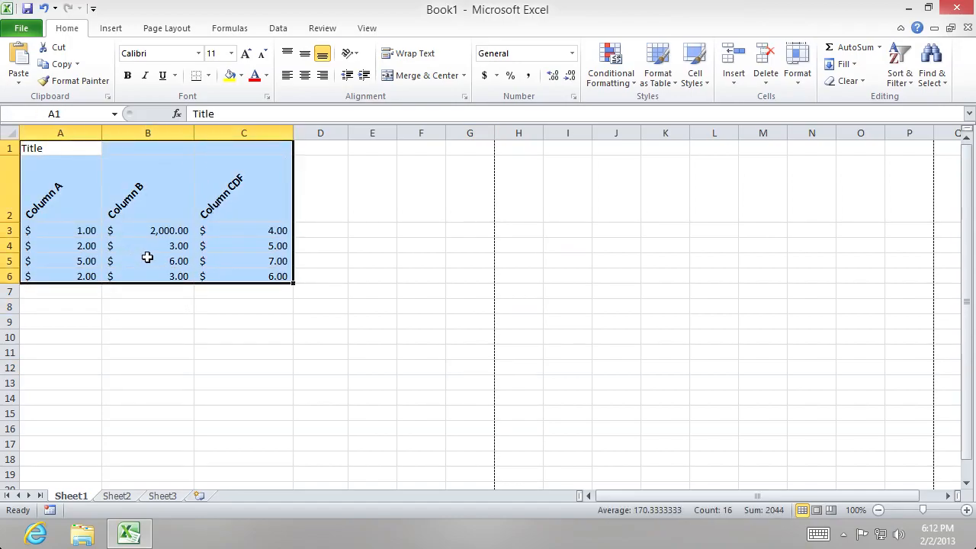
pyautogui.click(208, 76)
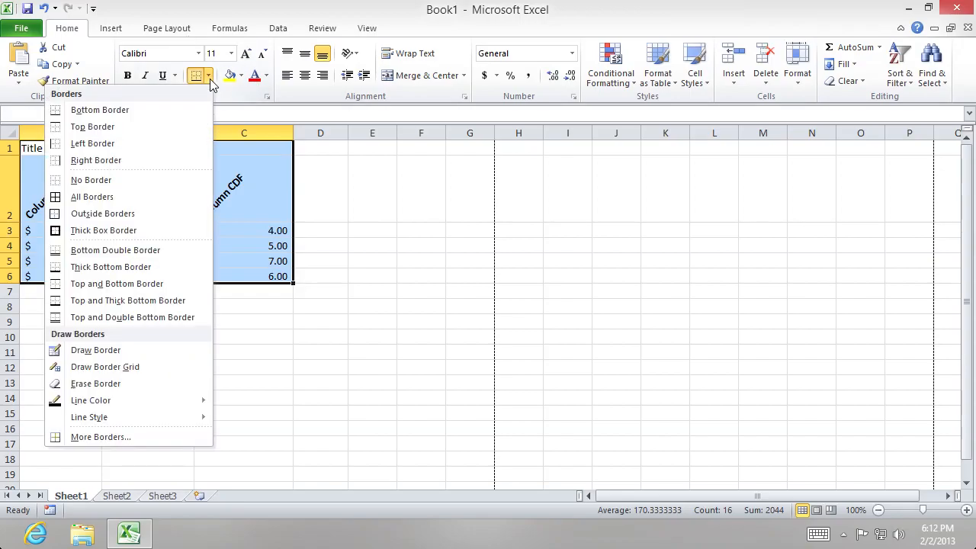
pyautogui.click(177, 200)
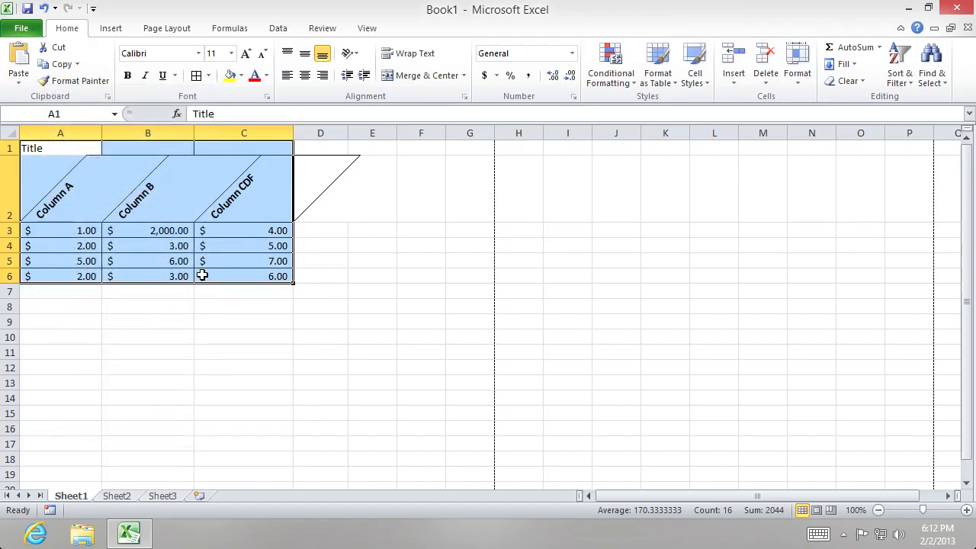
pyautogui.click(224, 317)
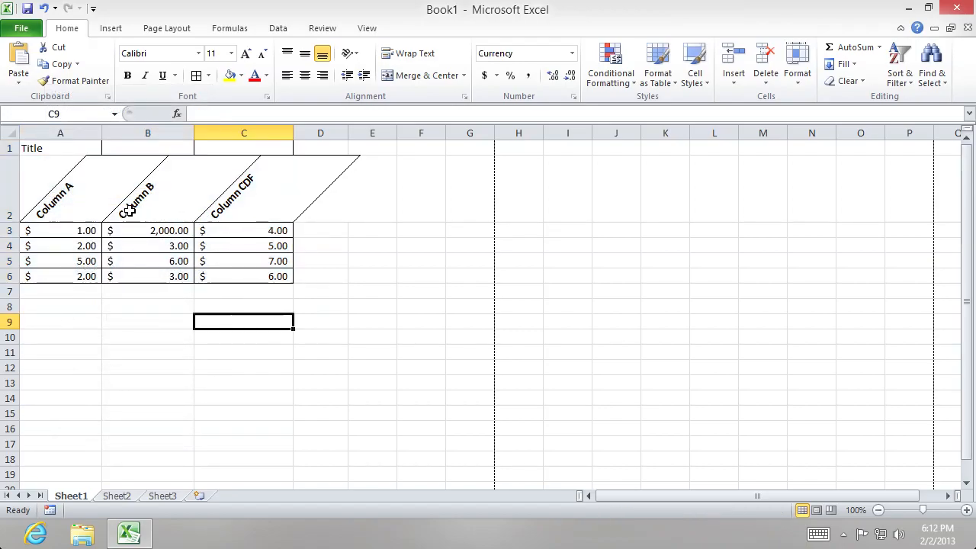
# Step: Set the text orientation of the headers in A2:C2 to 0 degrees and auto-fit the height of row 2
pyautogui.moveTo(275, 192); pyautogui.dragTo(81, 191)
pyautogui.click(352, 55)
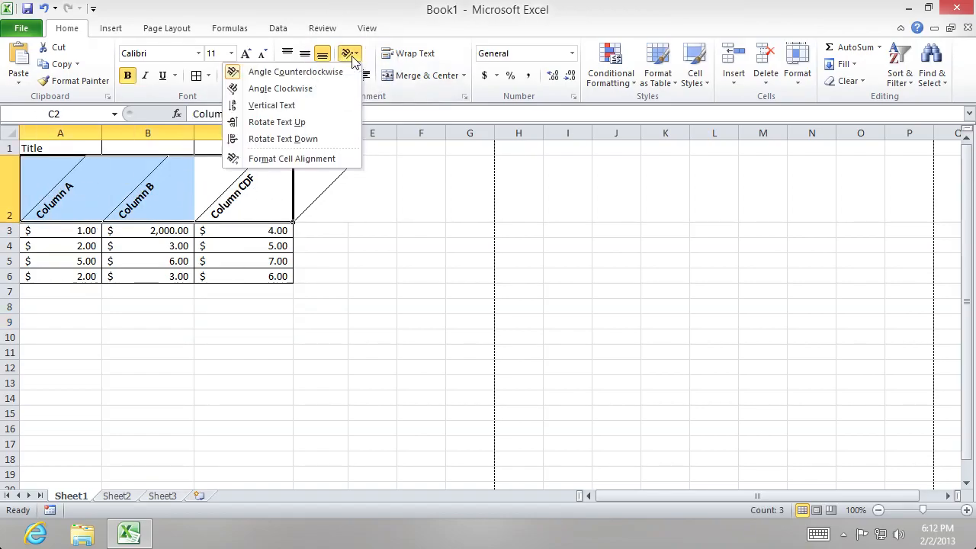
pyautogui.click(309, 159)
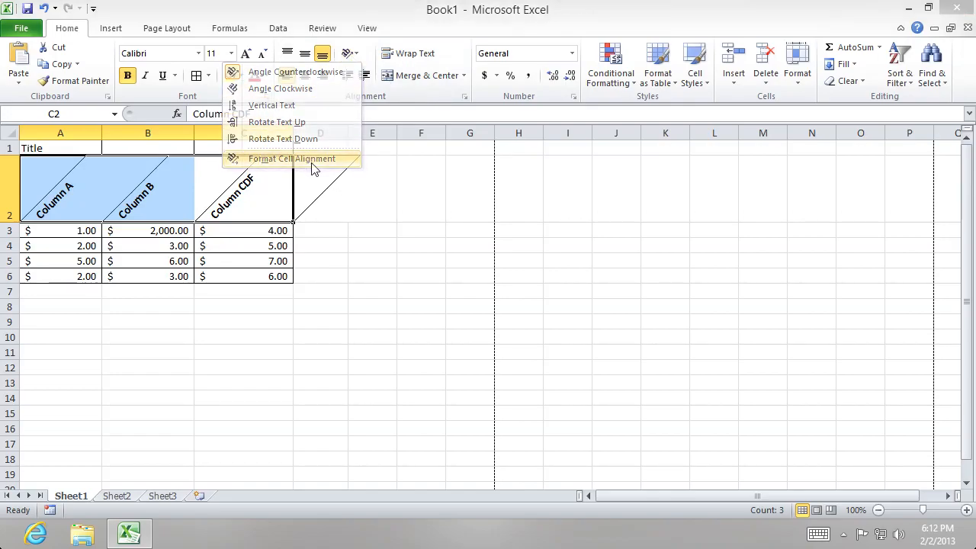
pyautogui.click(640, 160)
pyautogui.moveTo(643, 164); pyautogui.dragTo(649, 194)
pyautogui.click(649, 191)
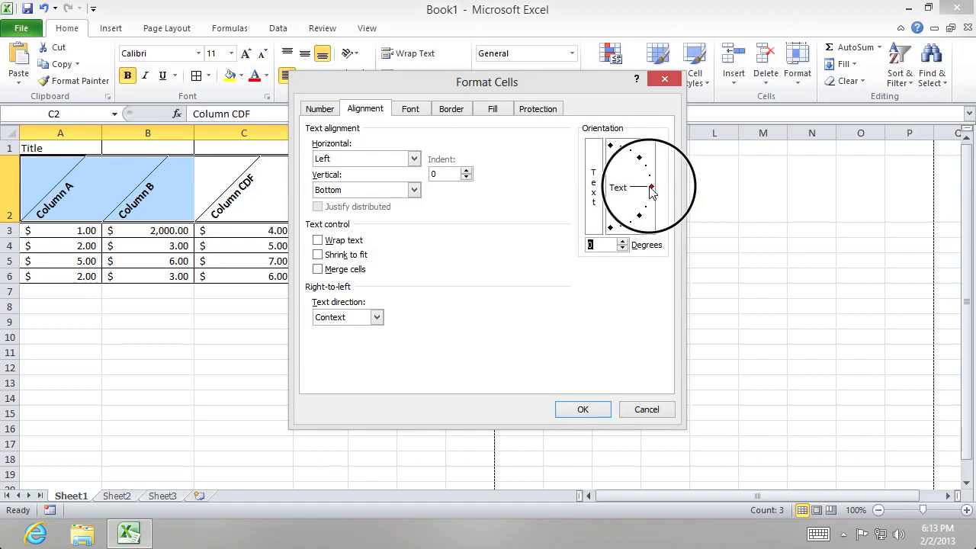
pyautogui.click(606, 409)
pyautogui.click(312, 281)
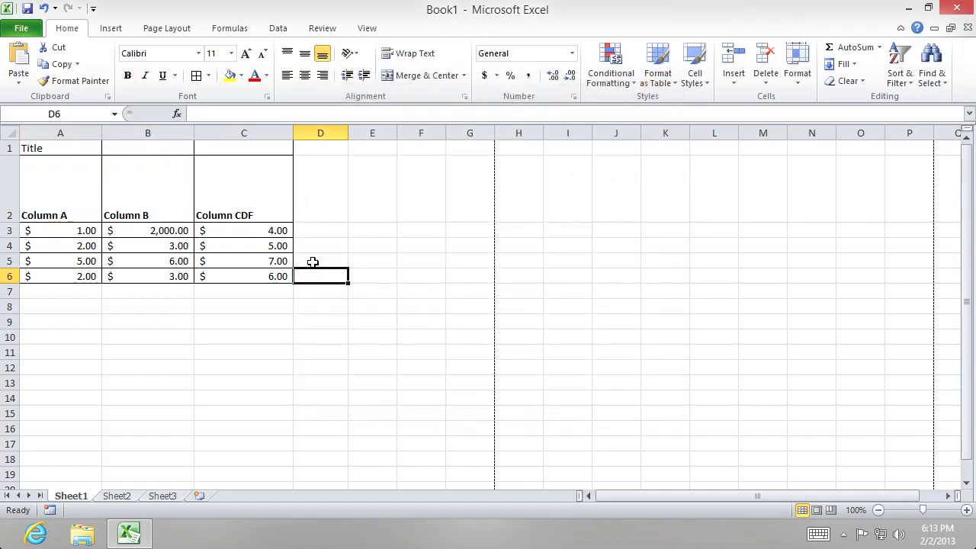
pyautogui.doubleClick(25, 230)
pyautogui.click(147, 303)
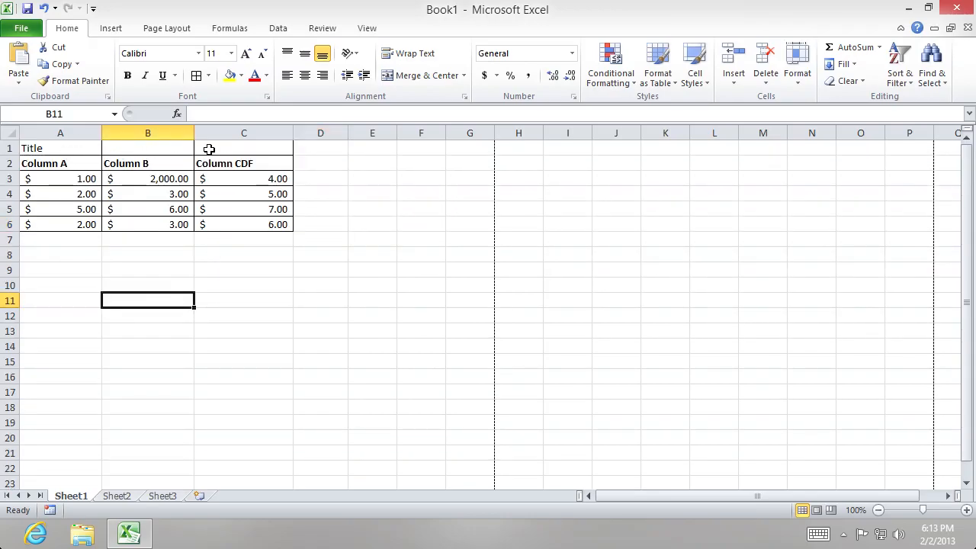
pyautogui.click(47, 148)
pyautogui.click(250, 209)
pyautogui.click(139, 148)
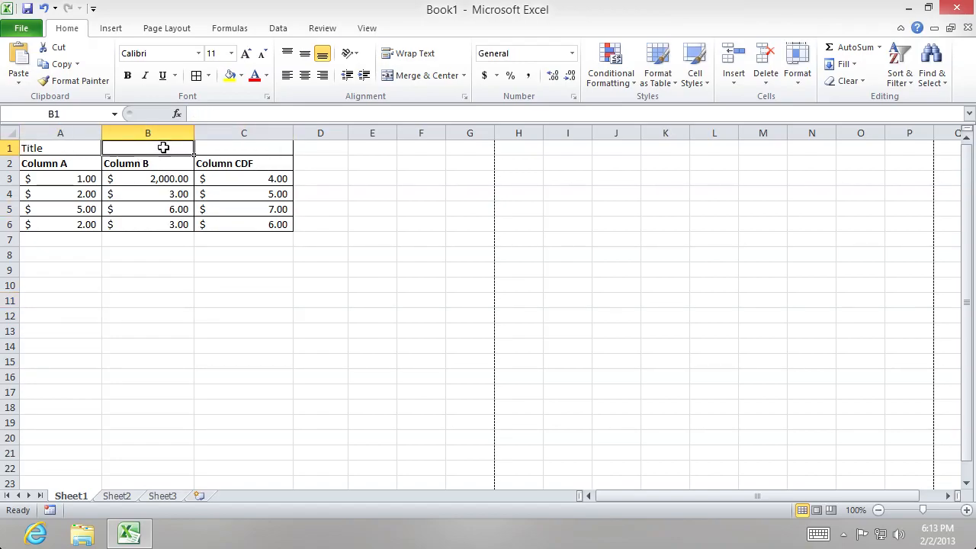
pyautogui.click(183, 253)
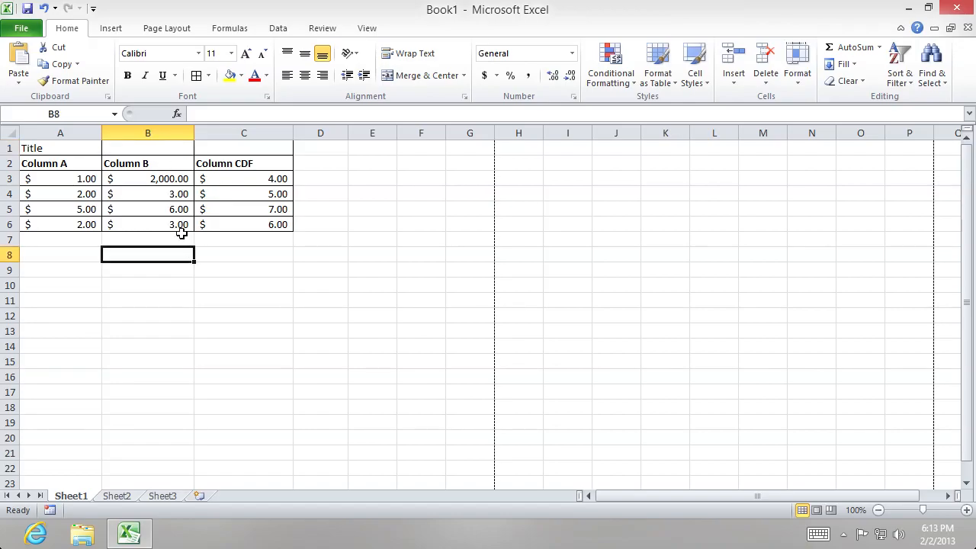
# Step: Merge and center the title across A1:C1, and check that the range selects as one cell
pyautogui.click(63, 147)
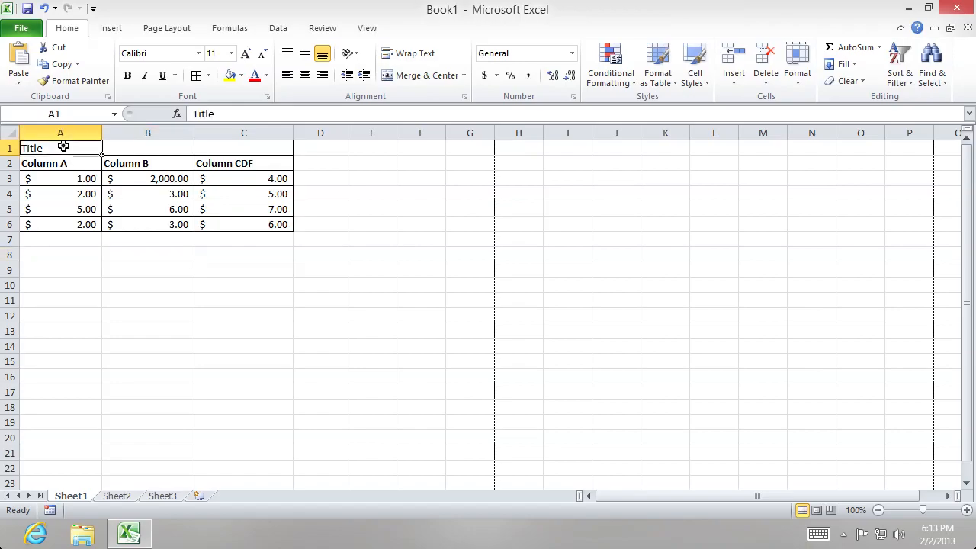
pyautogui.moveTo(63, 147); pyautogui.dragTo(214, 145)
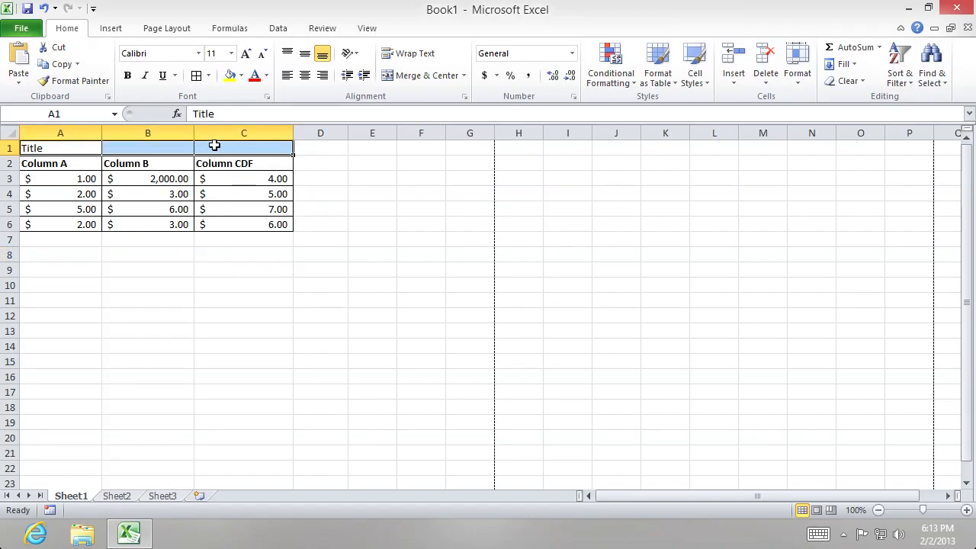
pyautogui.click(432, 77)
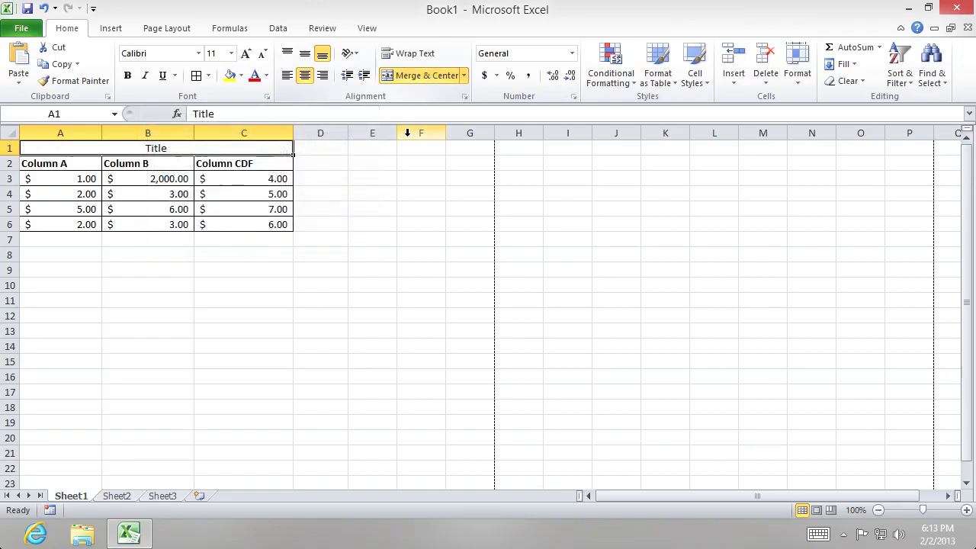
pyautogui.click(342, 331)
pyautogui.click(191, 146)
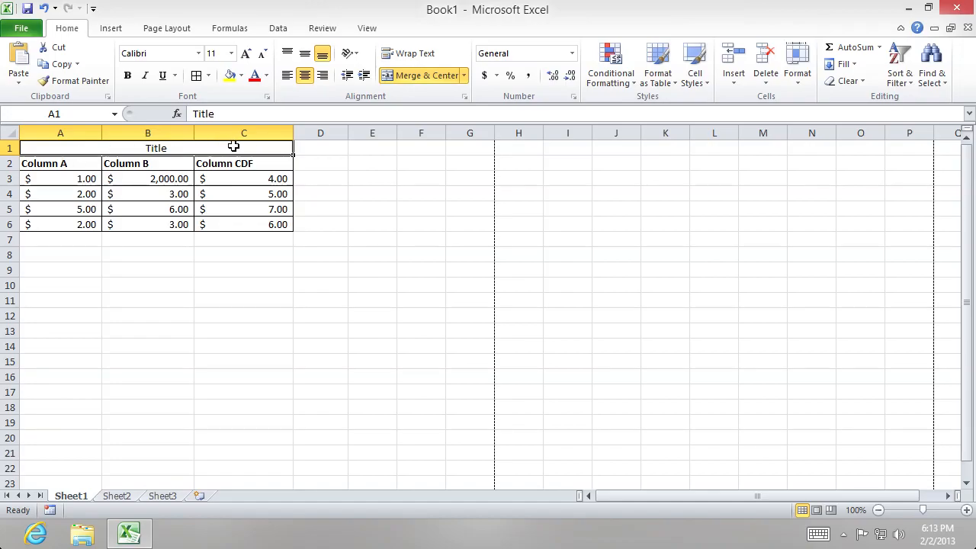
pyautogui.moveTo(232, 204); pyautogui.dragTo(232, 193)
pyautogui.click(208, 148)
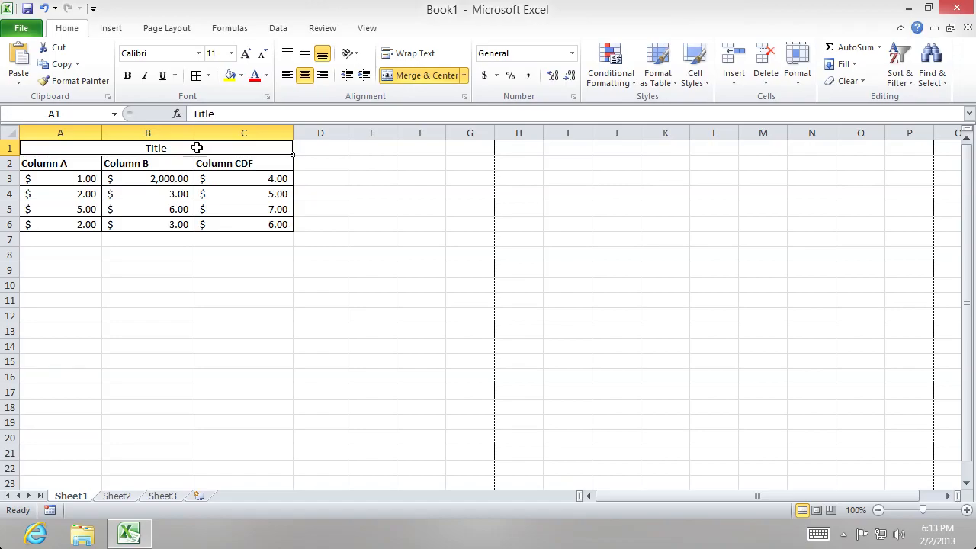
pyautogui.click(227, 331)
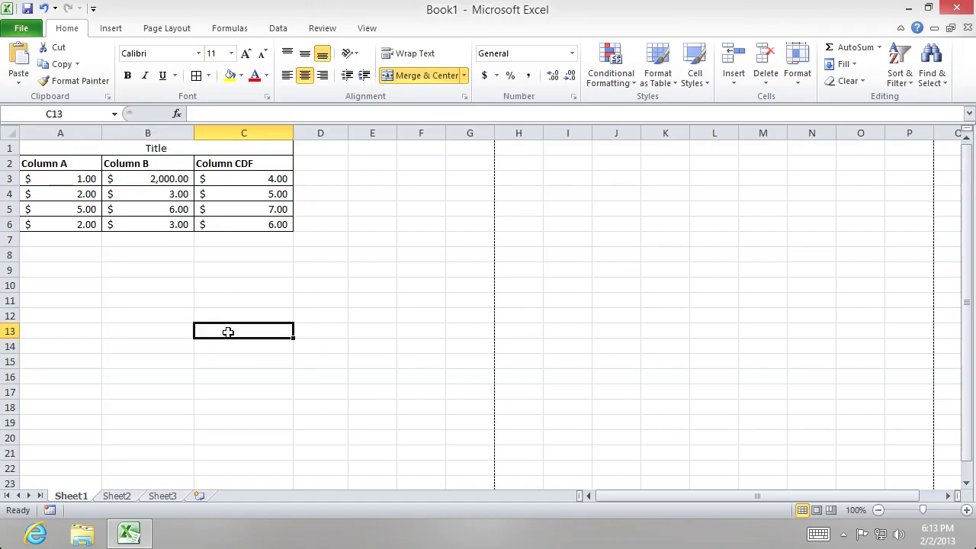
# Step: Unmerge the title cell back into A1, B1 and C1
pyautogui.click(176, 147)
pyautogui.click(426, 76)
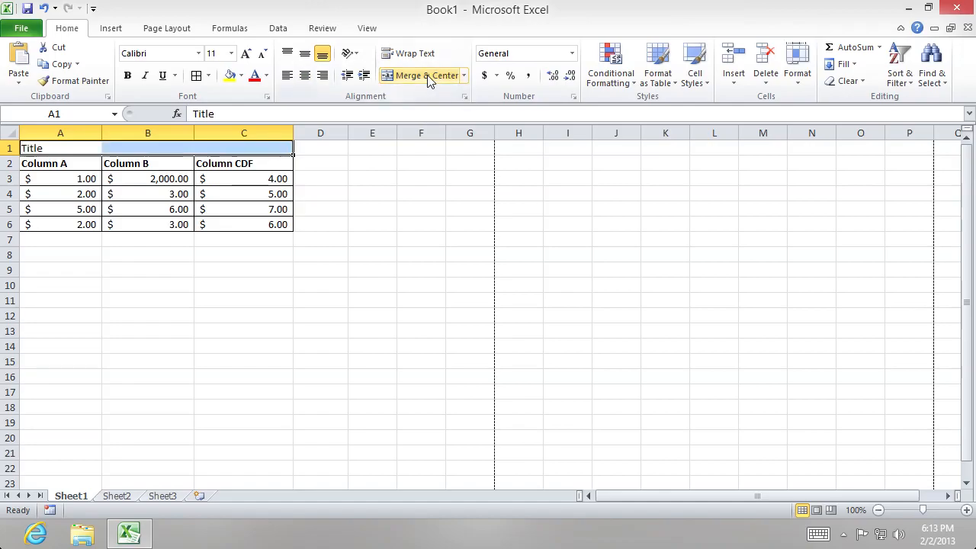
pyautogui.click(420, 178)
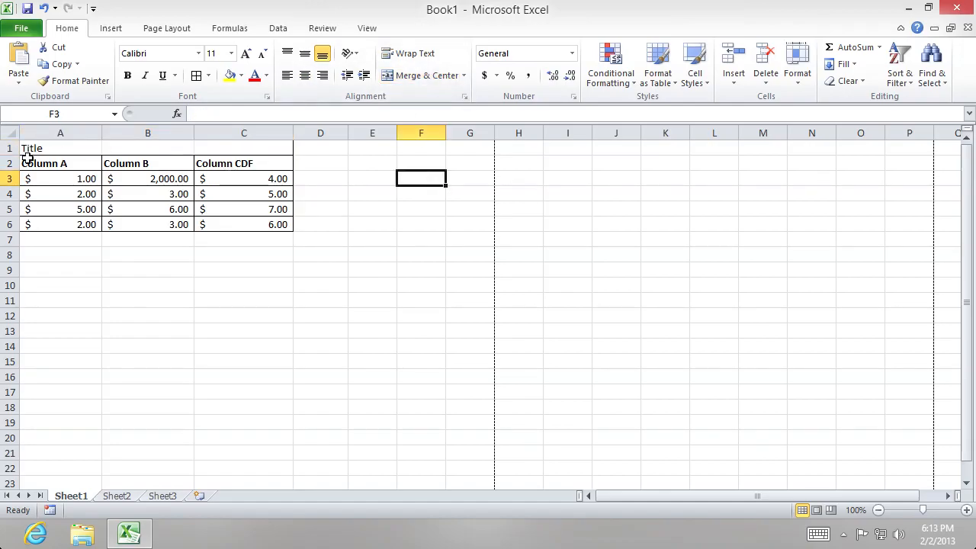
# Step: Try to merge and center the whole table range A1:C6, and cancel the merge
pyautogui.moveTo(63, 149); pyautogui.dragTo(238, 227)
pyautogui.click(402, 77)
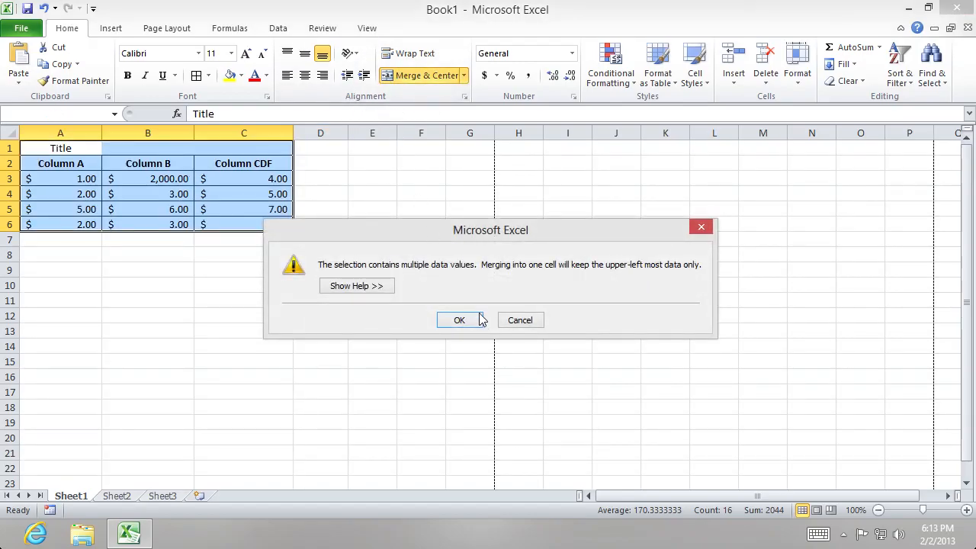
pyautogui.click(517, 321)
pyautogui.click(336, 318)
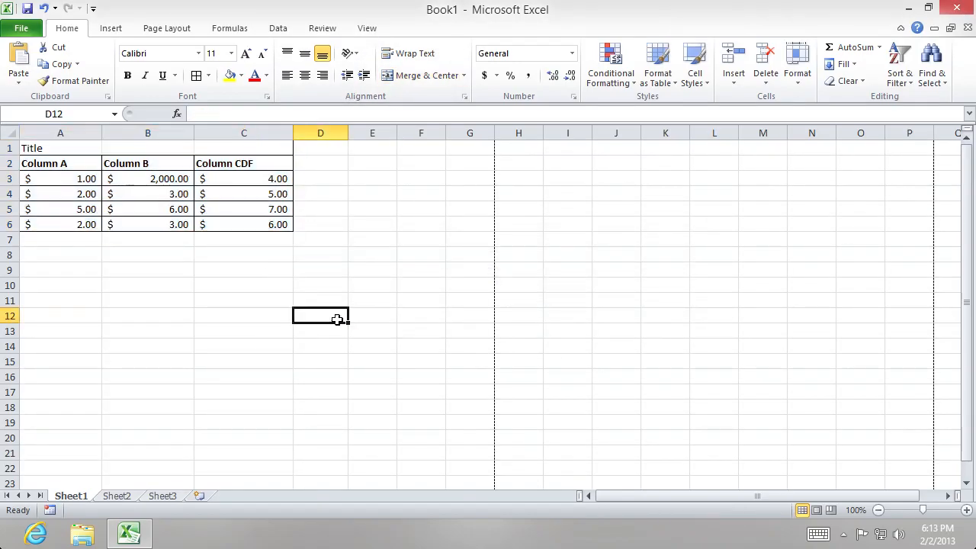
# Step: Apply Merge & Center to the title cell A1 alone
pyautogui.click(77, 147)
pyautogui.click(429, 76)
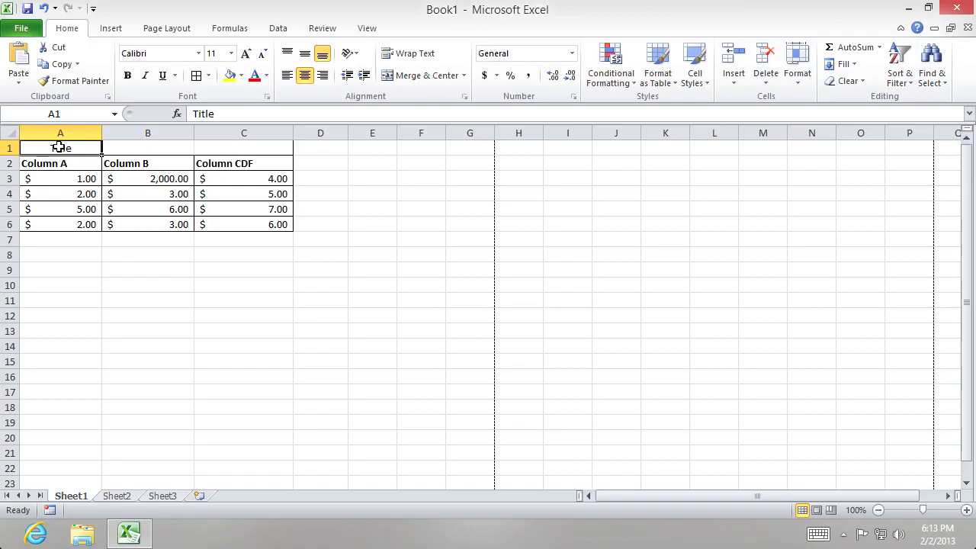
pyautogui.click(87, 243)
# Step: Merge and center the title across A1:C1, and undo the merge
pyautogui.moveTo(59, 148); pyautogui.dragTo(208, 147)
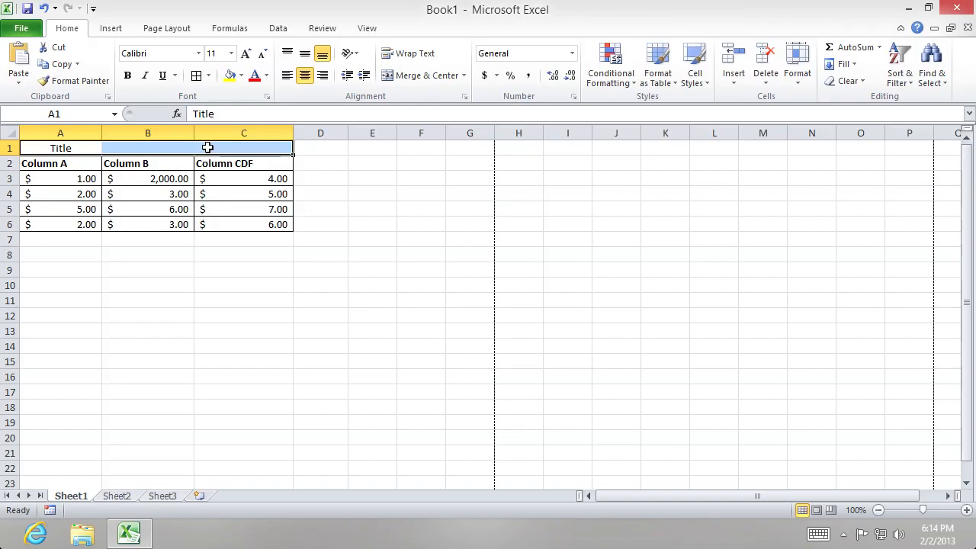
pyautogui.click(421, 76)
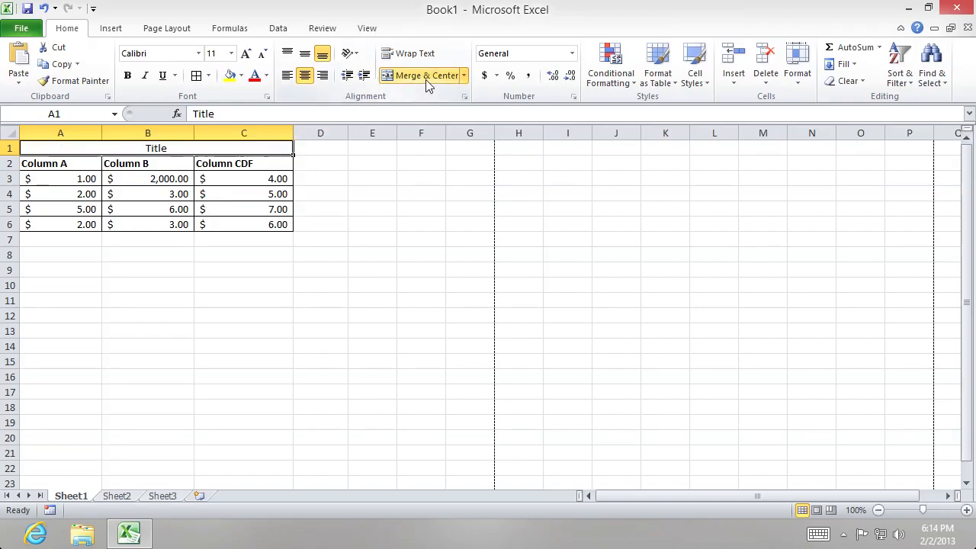
pyautogui.click(108, 252)
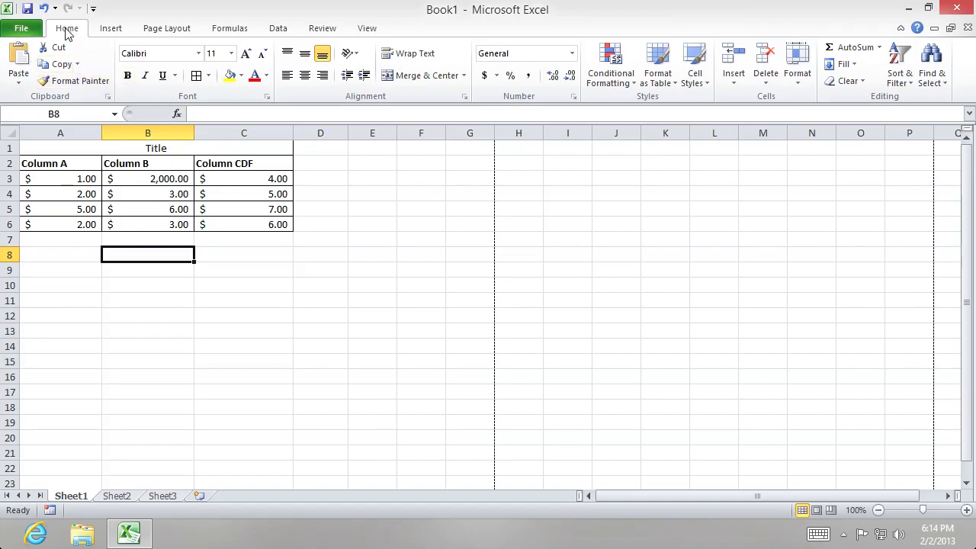
pyautogui.click(44, 14)
# Step: Merge and center the title across A1:G1, and undo the merge
pyautogui.moveTo(63, 146); pyautogui.dragTo(461, 149)
pyautogui.click(426, 74)
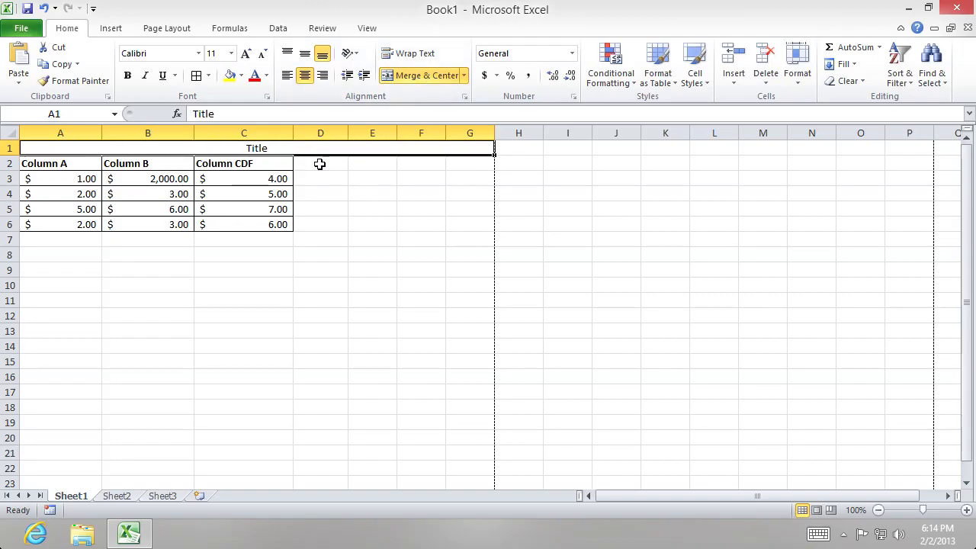
pyautogui.click(44, 9)
pyautogui.click(118, 270)
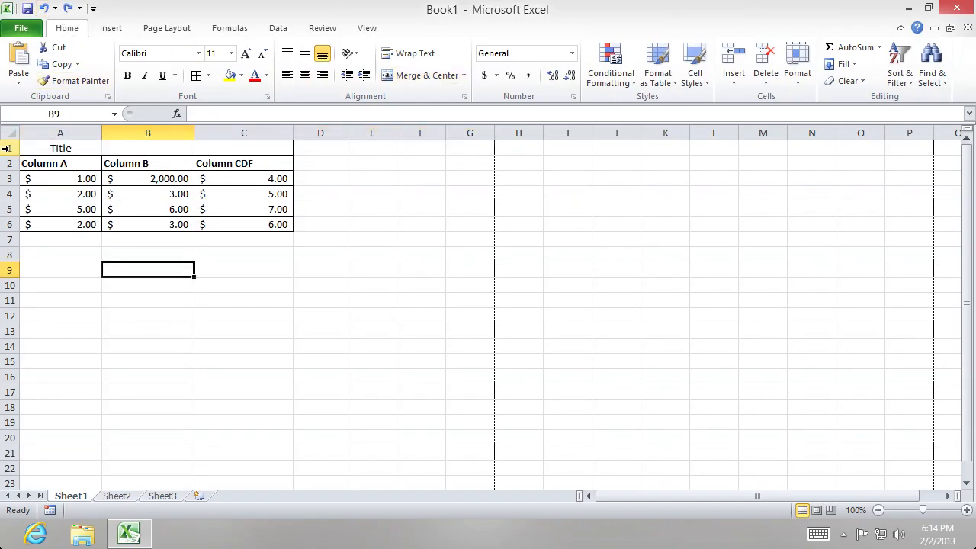
# Step: Merge and center the title across the entire row 1, and undo the merge
pyautogui.click(6, 148)
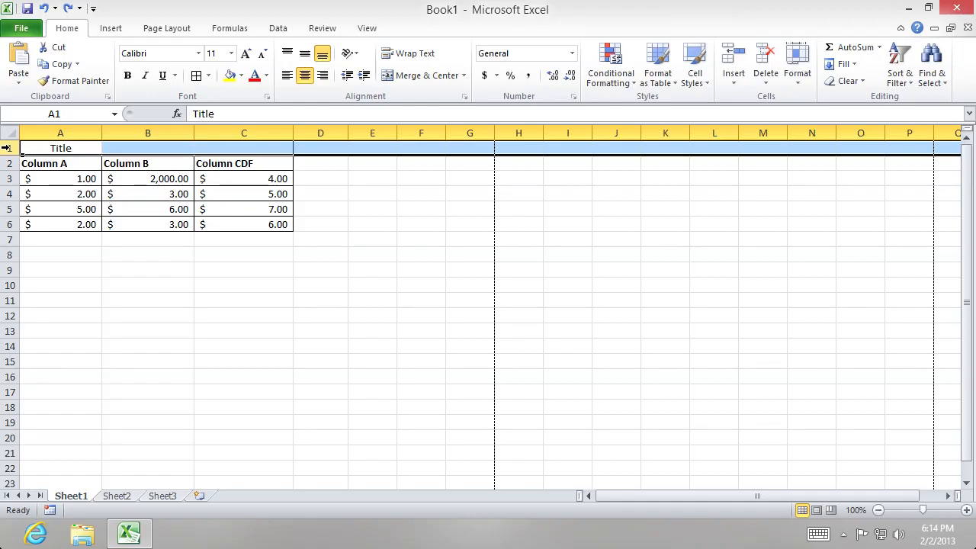
pyautogui.click(416, 81)
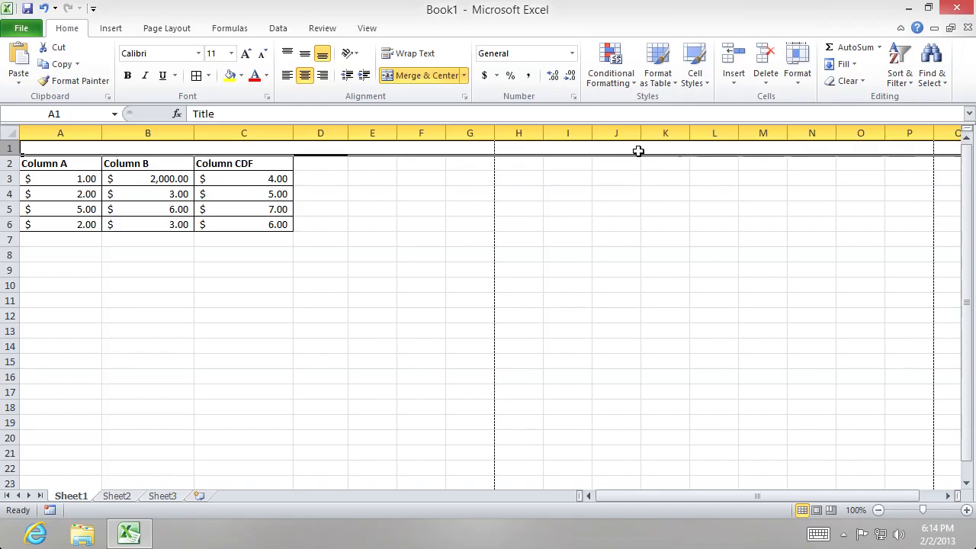
pyautogui.click(45, 9)
pyautogui.click(96, 265)
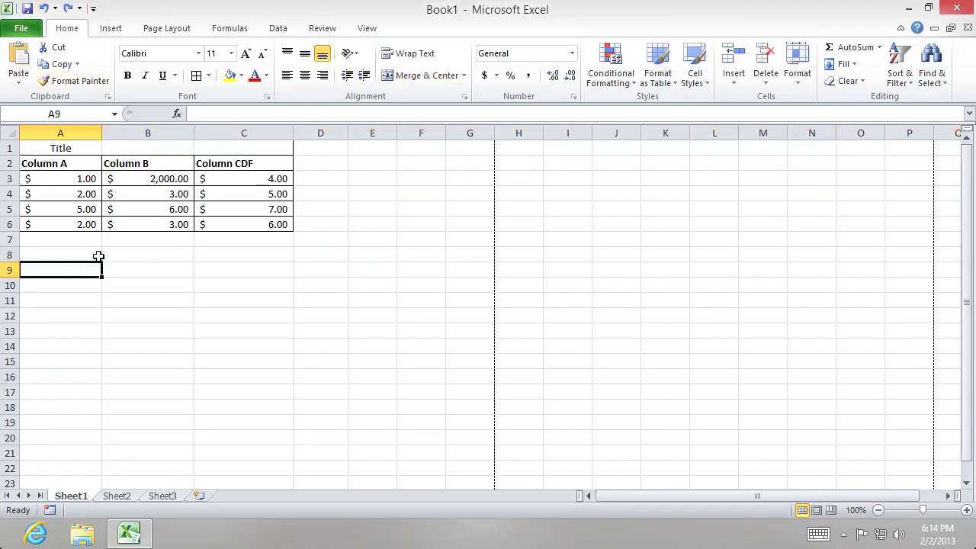
# Step: Merge and center the title across the table's width, A1:C1
pyautogui.moveTo(71, 147); pyautogui.dragTo(206, 145)
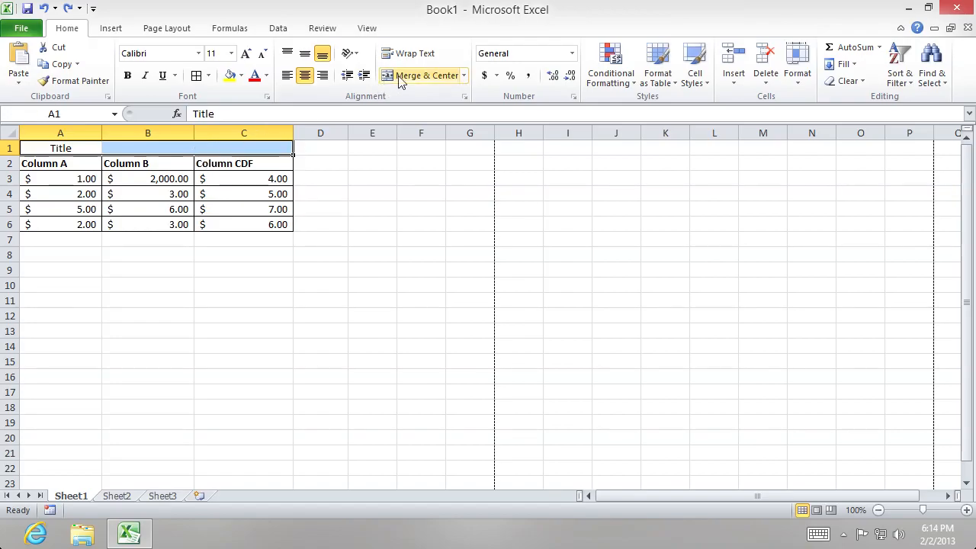
pyautogui.click(429, 76)
pyautogui.click(390, 275)
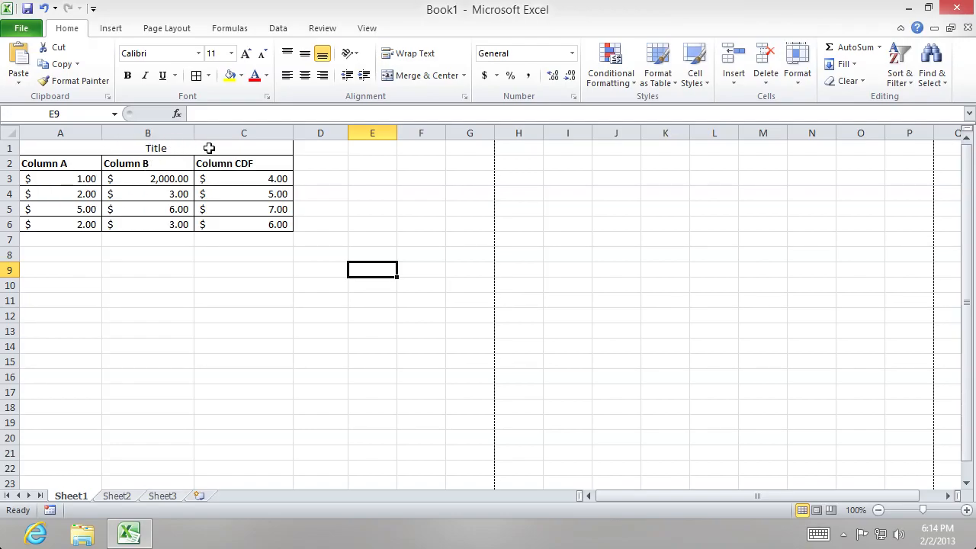
# Step: Give the merged title cell a red font color and a black fill
pyautogui.click(163, 149)
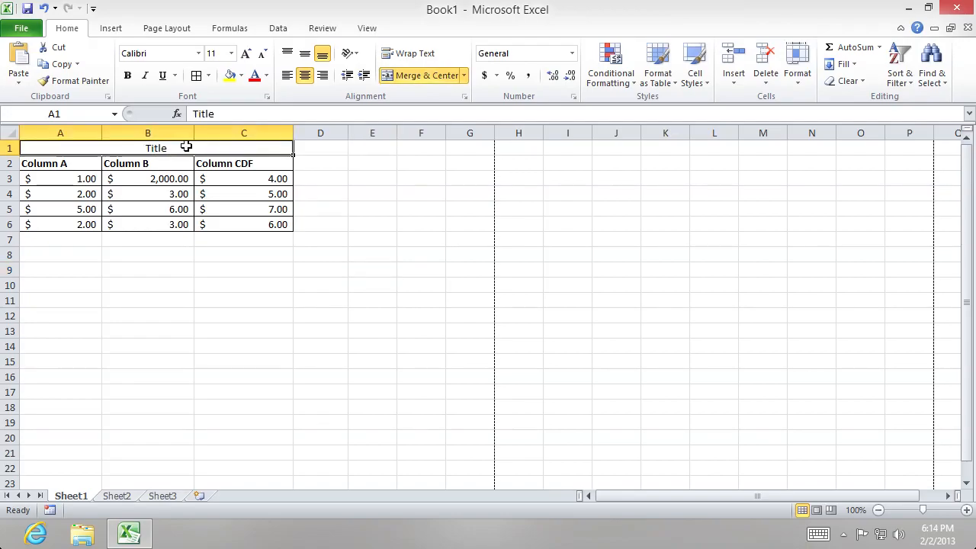
pyautogui.click(256, 78)
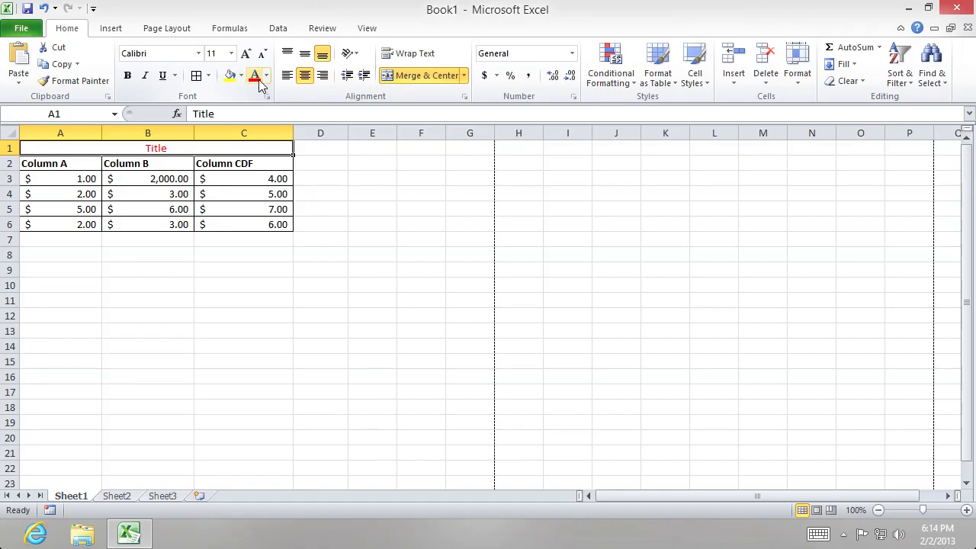
pyautogui.click(241, 76)
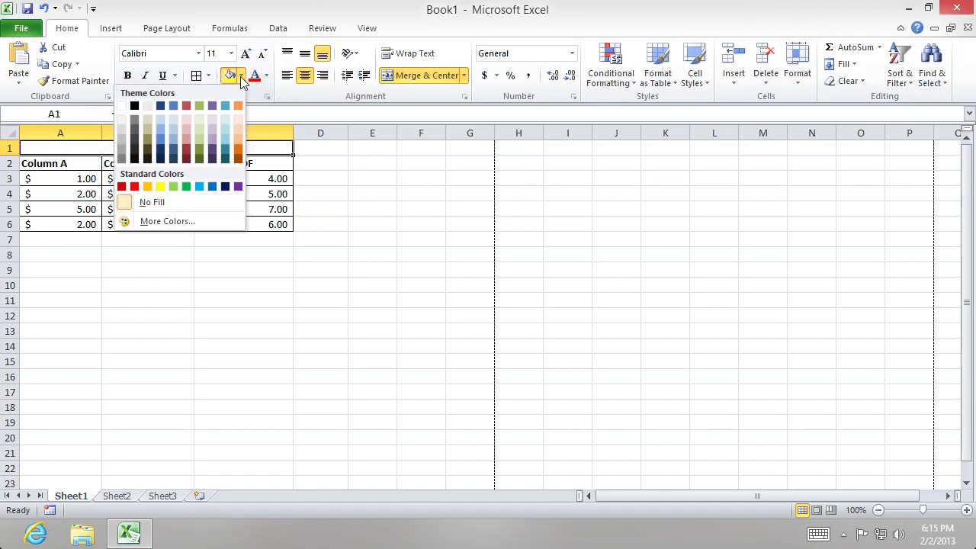
pyautogui.click(134, 105)
pyautogui.click(148, 255)
# Step: Set the title's font size to 22 and make it bold
pyautogui.click(156, 148)
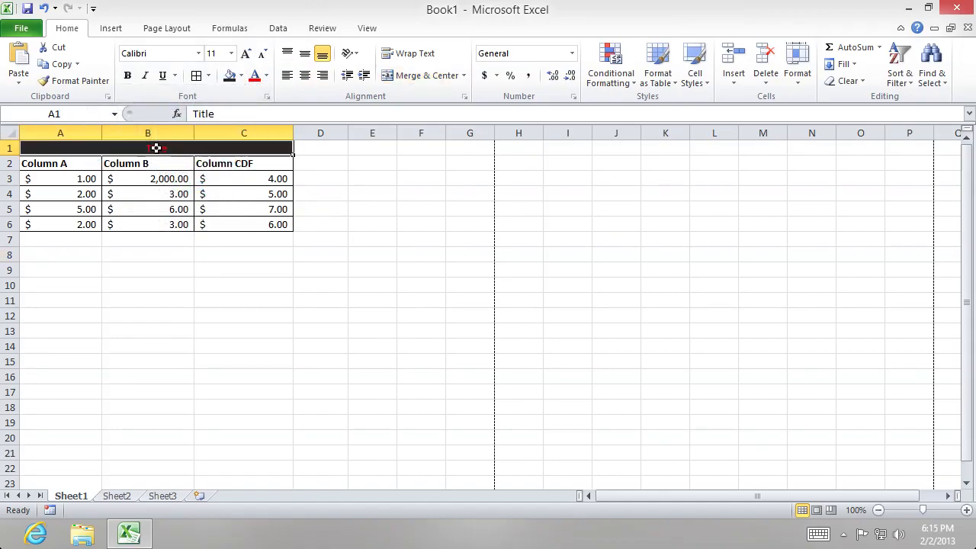
pyautogui.click(231, 53)
pyautogui.click(212, 186)
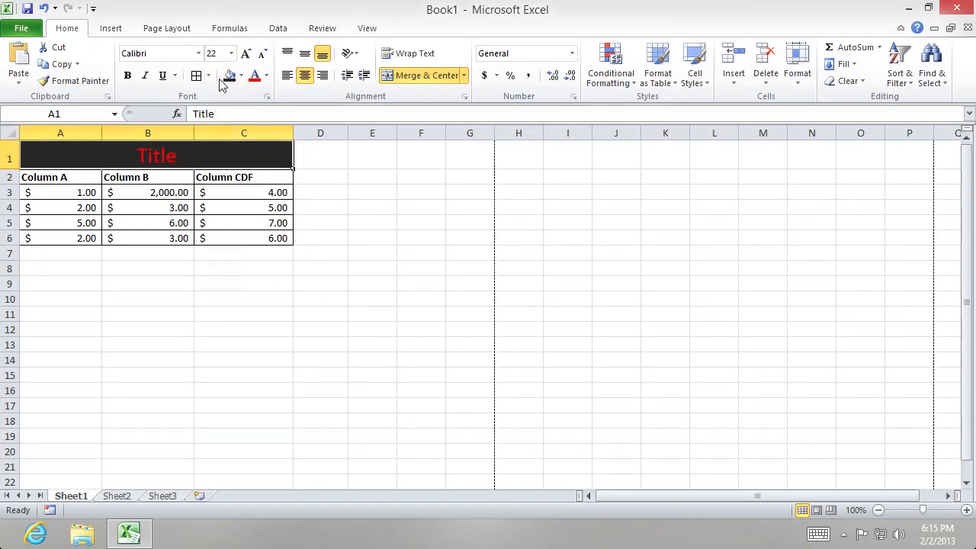
pyautogui.click(128, 75)
pyautogui.click(199, 282)
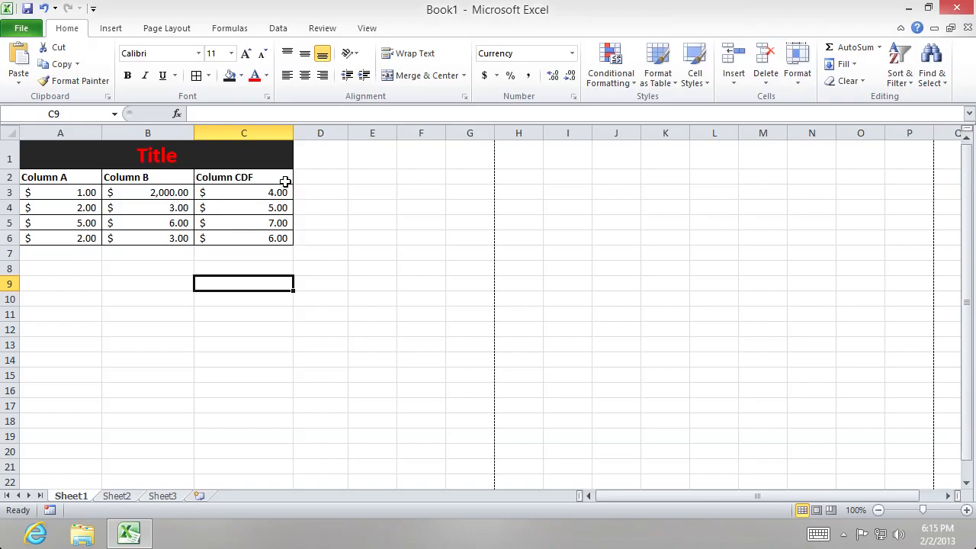
# Step: Narrow column C slightly and fill the Column B cells B2:B6 with light gray
pyautogui.moveTo(293, 134); pyautogui.dragTo(277, 135)
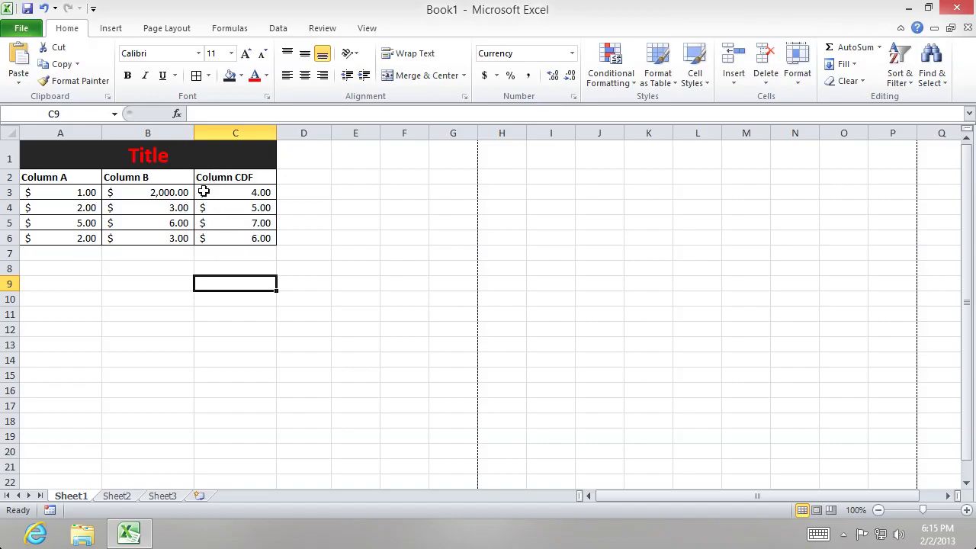
pyautogui.moveTo(174, 178); pyautogui.dragTo(170, 233)
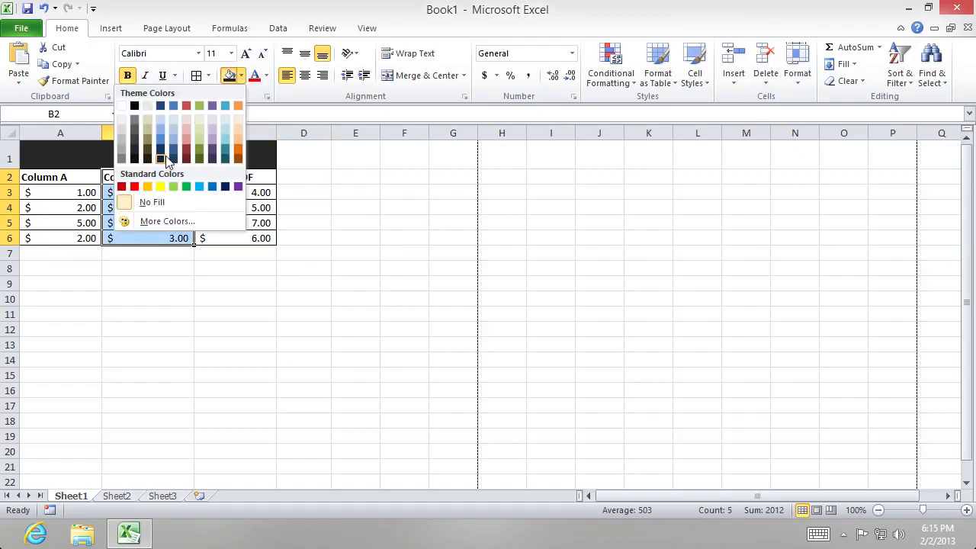
pyautogui.click(126, 135)
pyautogui.click(148, 344)
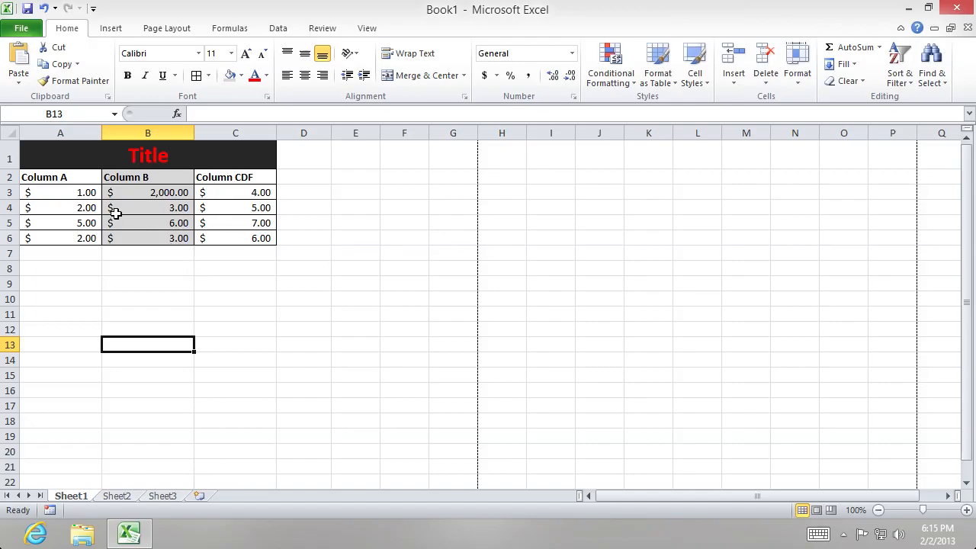
# Step: Center the headers in A2:C2 and put a thick box border around them
pyautogui.moveTo(64, 178); pyautogui.dragTo(217, 177)
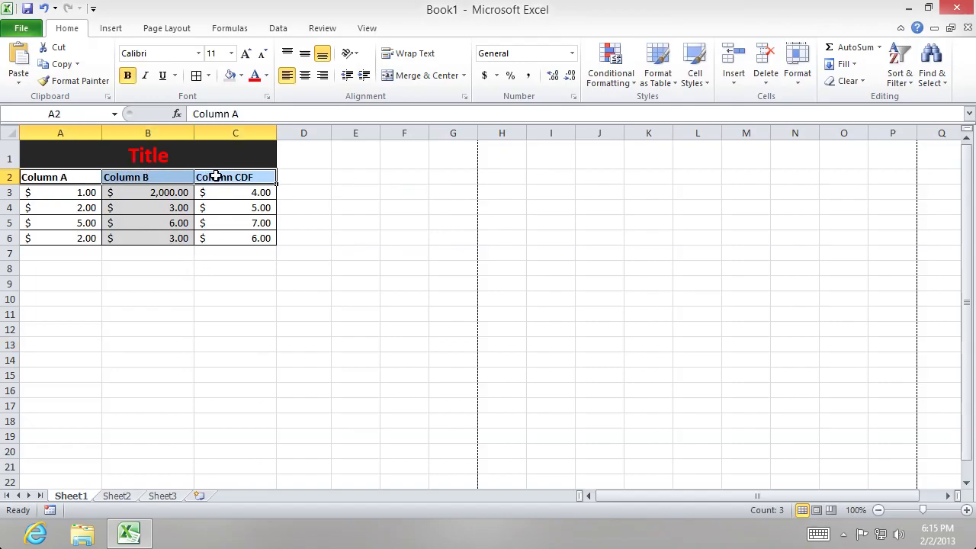
pyautogui.click(304, 75)
pyautogui.click(325, 247)
pyautogui.moveTo(61, 177); pyautogui.dragTo(271, 174)
pyautogui.click(209, 77)
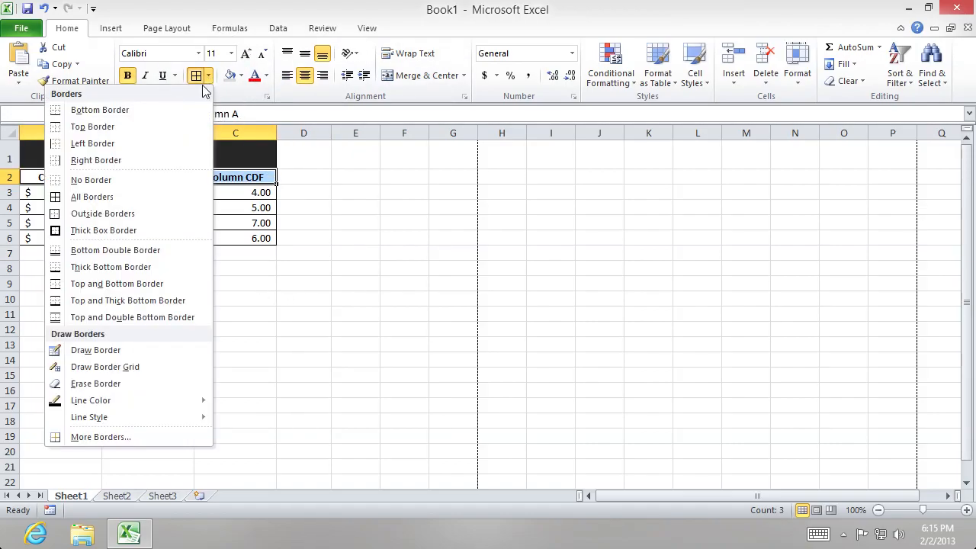
pyautogui.click(133, 229)
pyautogui.click(186, 299)
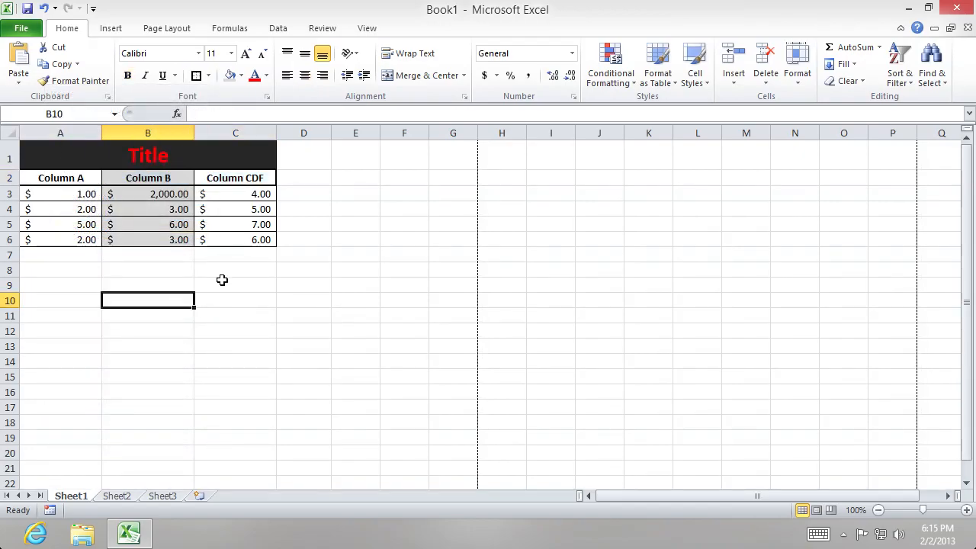
pyautogui.click(283, 348)
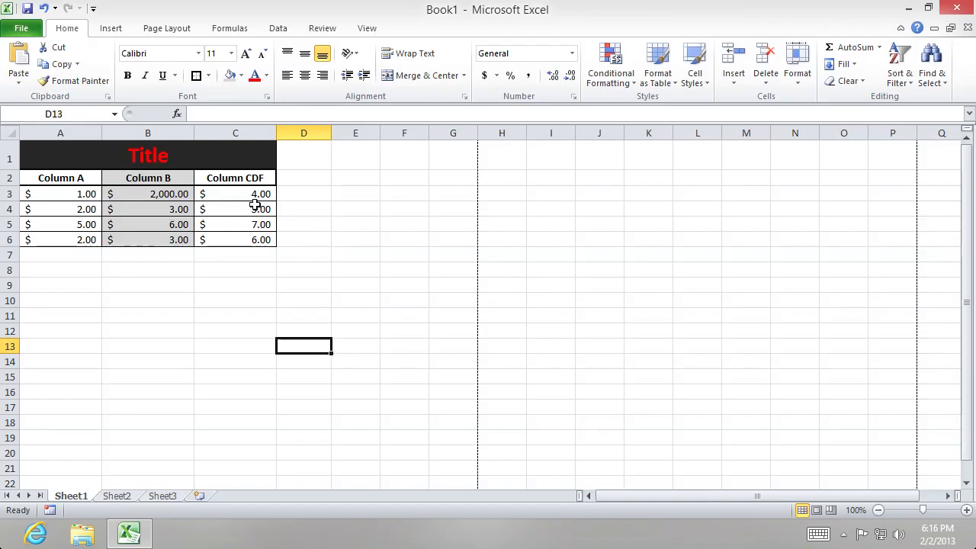
pyautogui.click(317, 176)
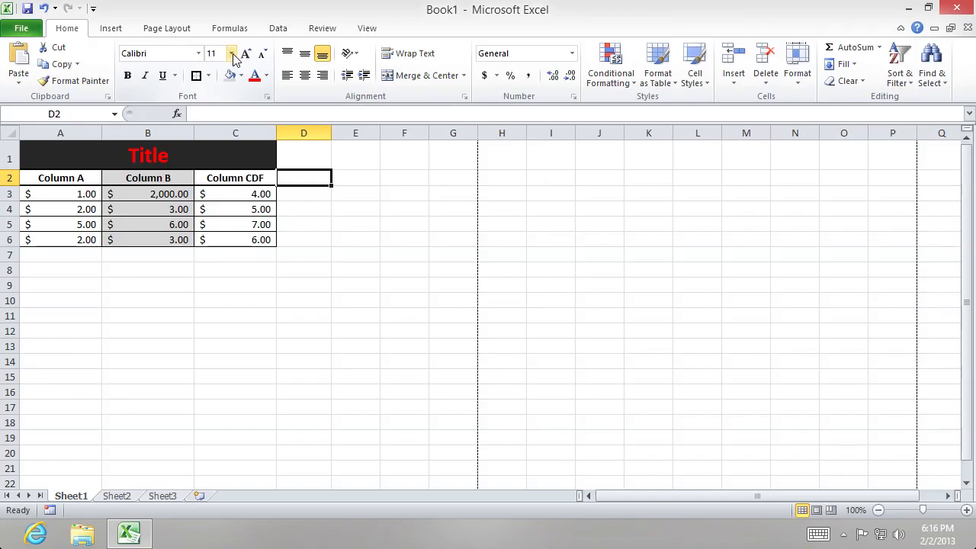
# Step: Widen column E slightly and narrow columns A, B and C so they closely fit their contents
pyautogui.click(189, 299)
pyautogui.moveTo(381, 130); pyautogui.dragTo(402, 133)
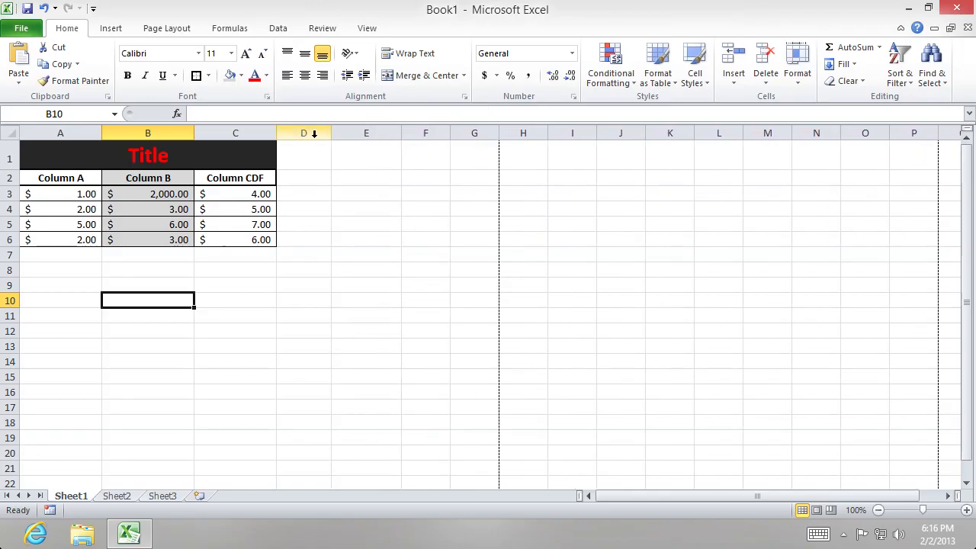
pyautogui.moveTo(277, 133); pyautogui.dragTo(256, 133)
pyautogui.moveTo(190, 133); pyautogui.dragTo(70, 134)
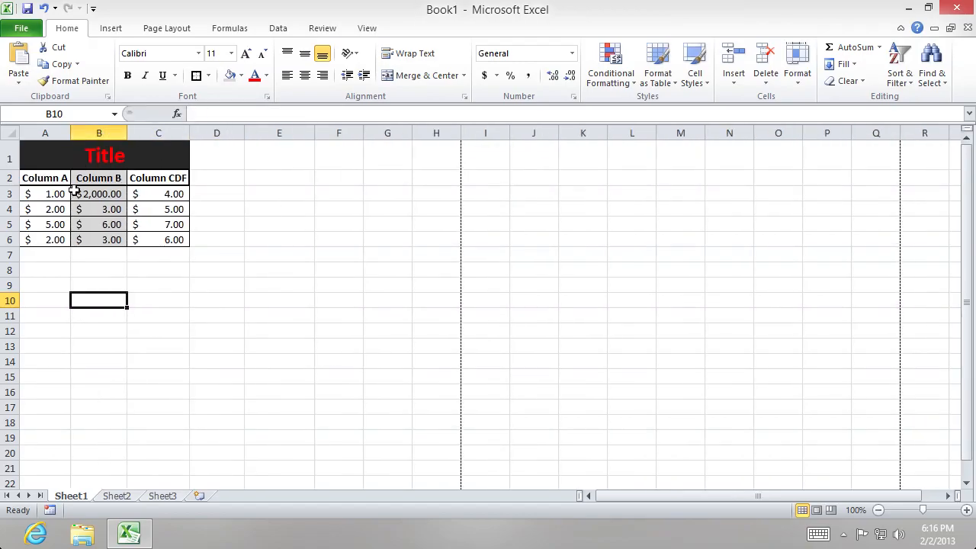
pyautogui.click(331, 197)
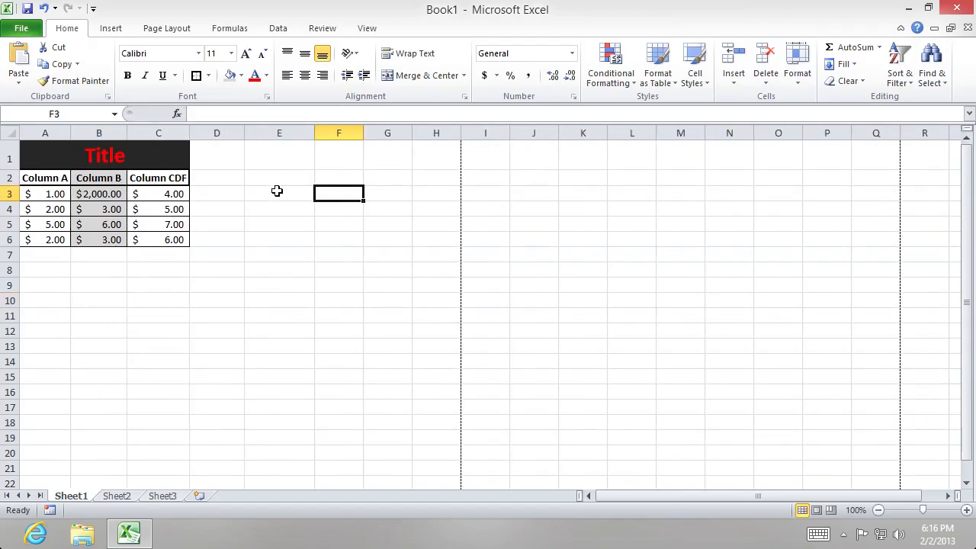
# Step: Set the width of column E to exactly 15
pyautogui.rightClick(274, 132)
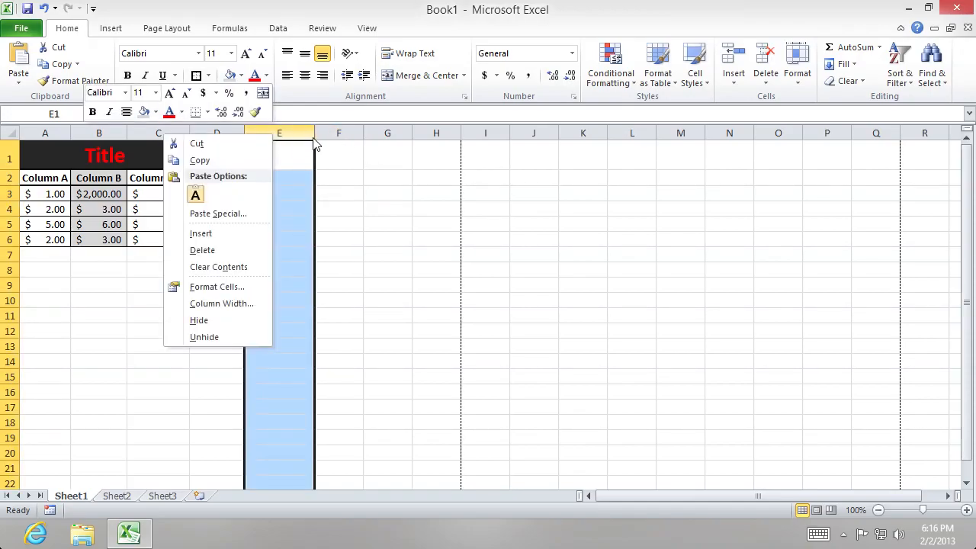
pyautogui.click(245, 305)
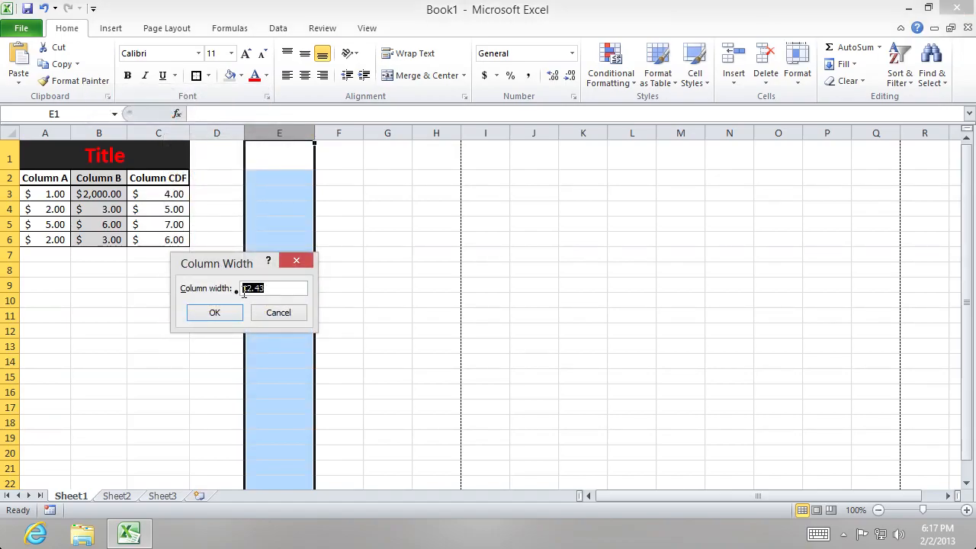
pyautogui.write('15')
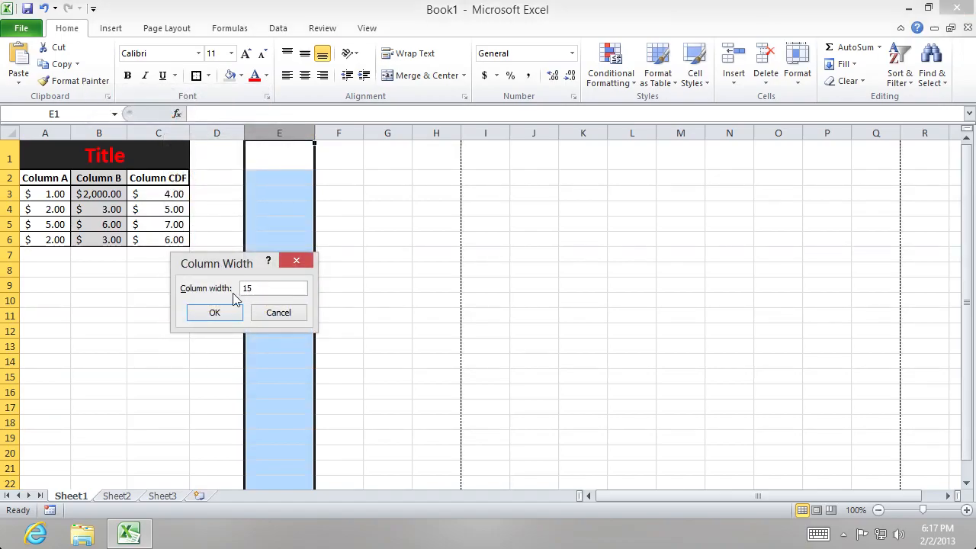
pyautogui.click(229, 313)
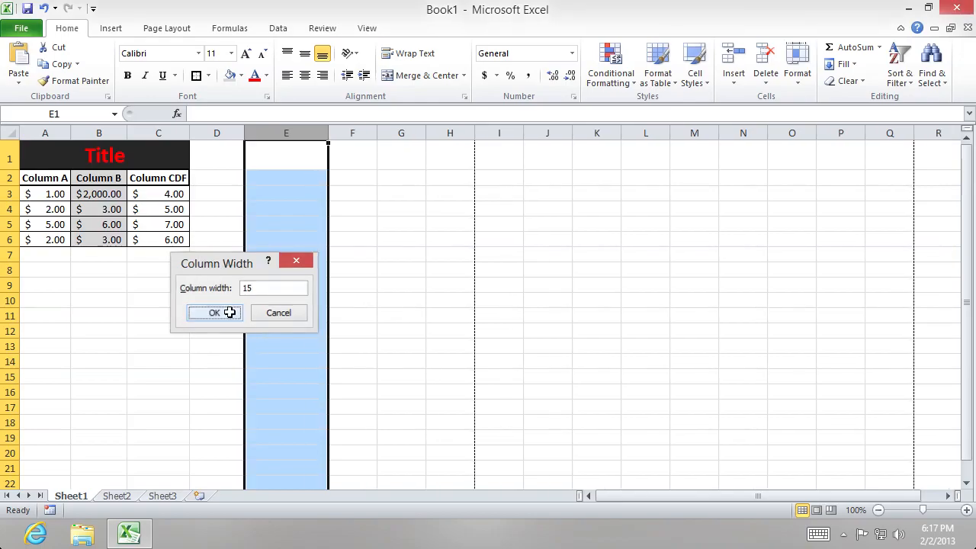
pyautogui.click(397, 298)
# Step: Set the height of row 8 to 20
pyautogui.rightClick(10, 273)
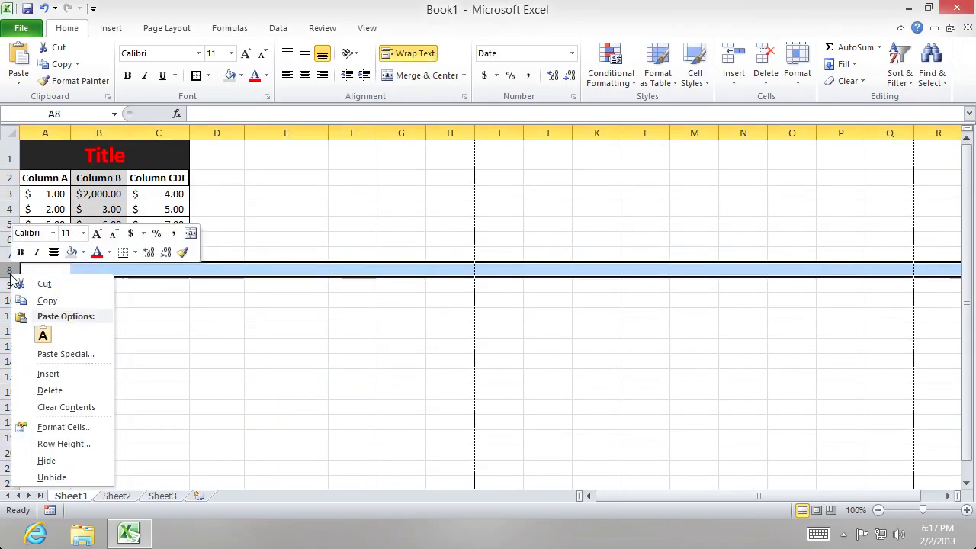
pyautogui.click(51, 444)
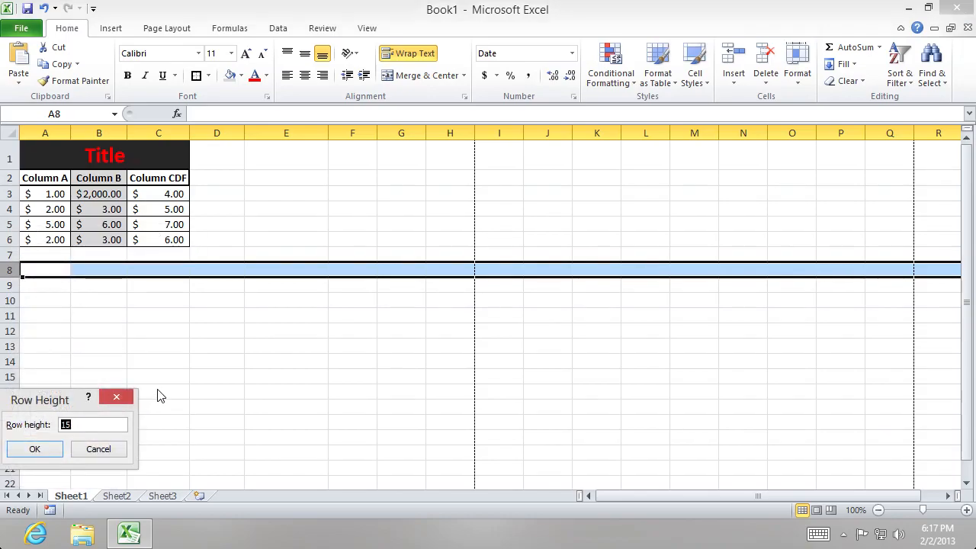
pyautogui.write('20')
pyautogui.click(30, 449)
pyautogui.click(228, 324)
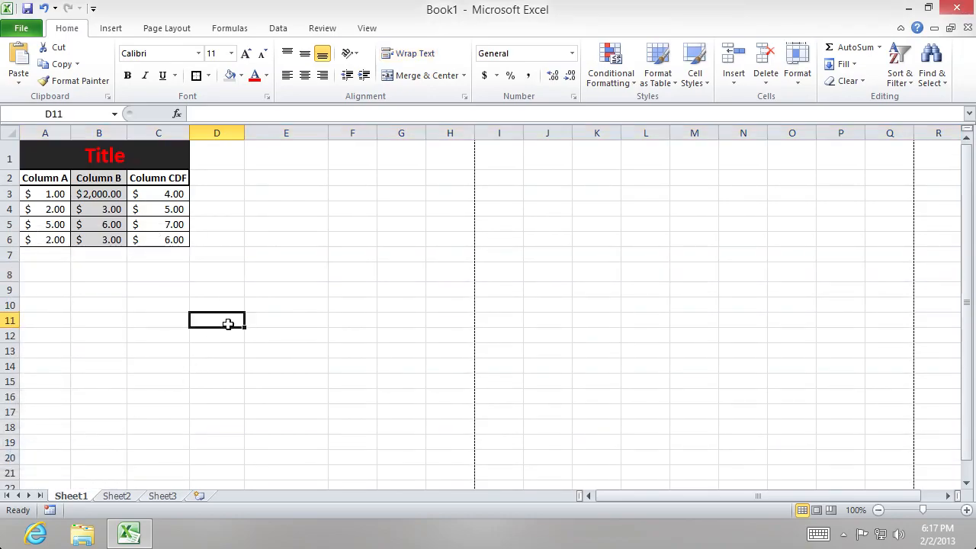